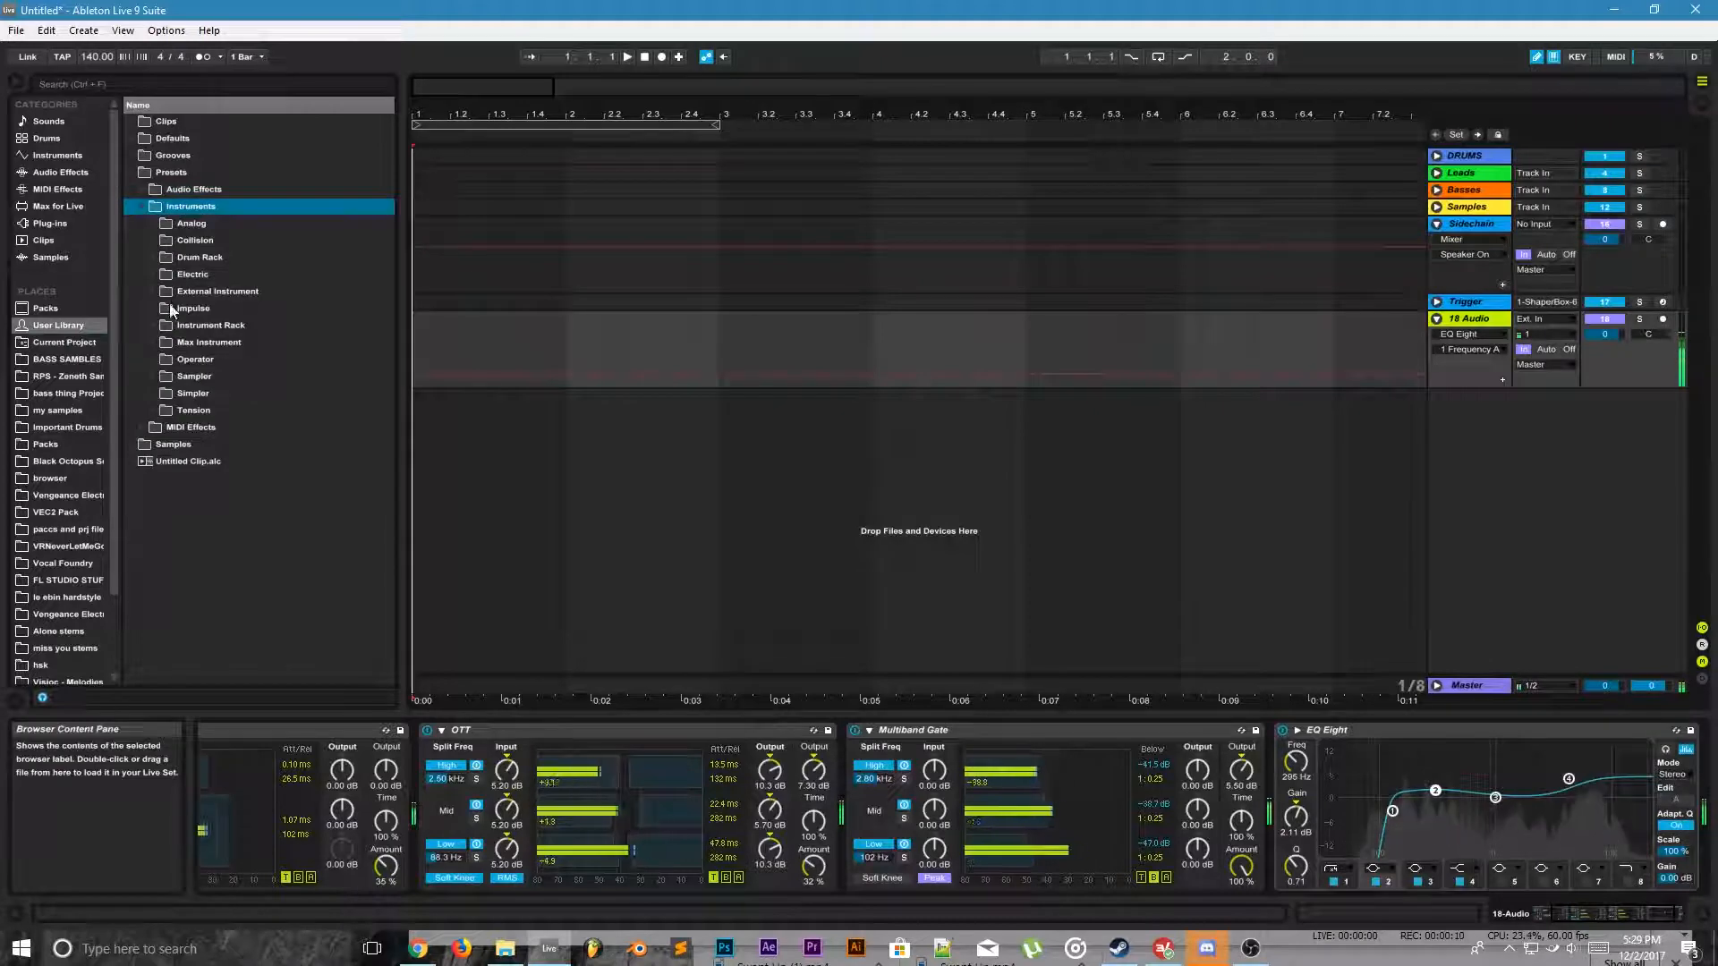
Step: Load the Additive bass.adg preset from the Instrument Rack folder onto a new track and close its plug-in window
click(155, 325)
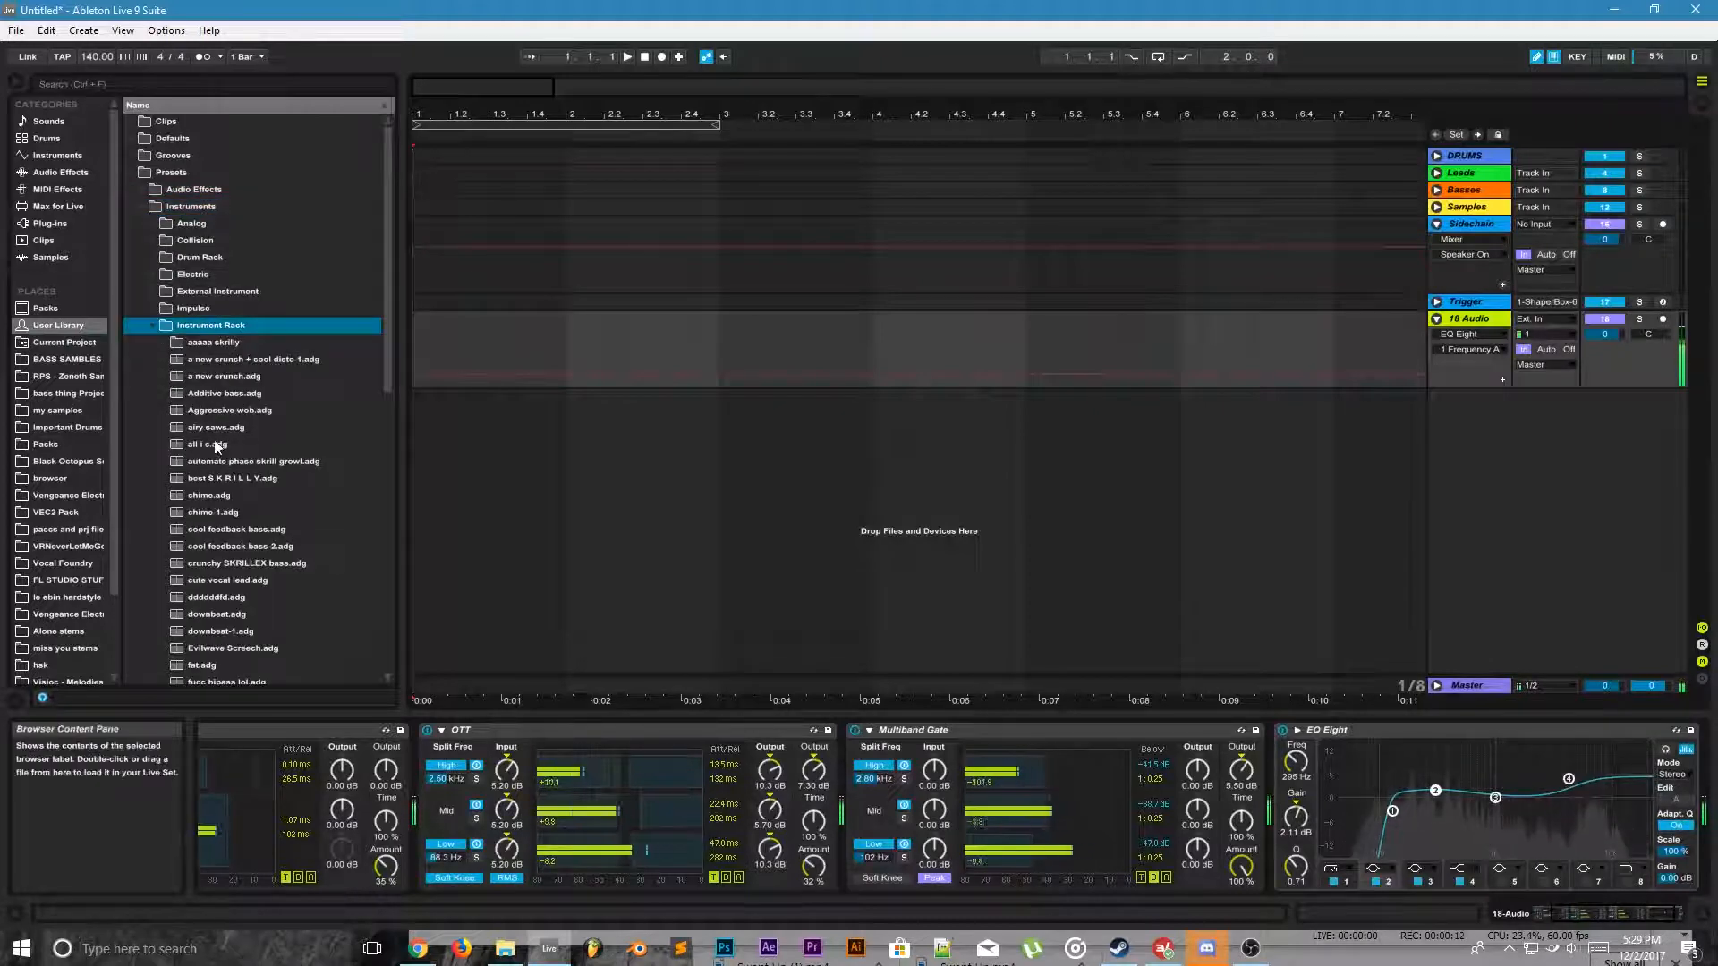
scroll(256, 400, down, 1)
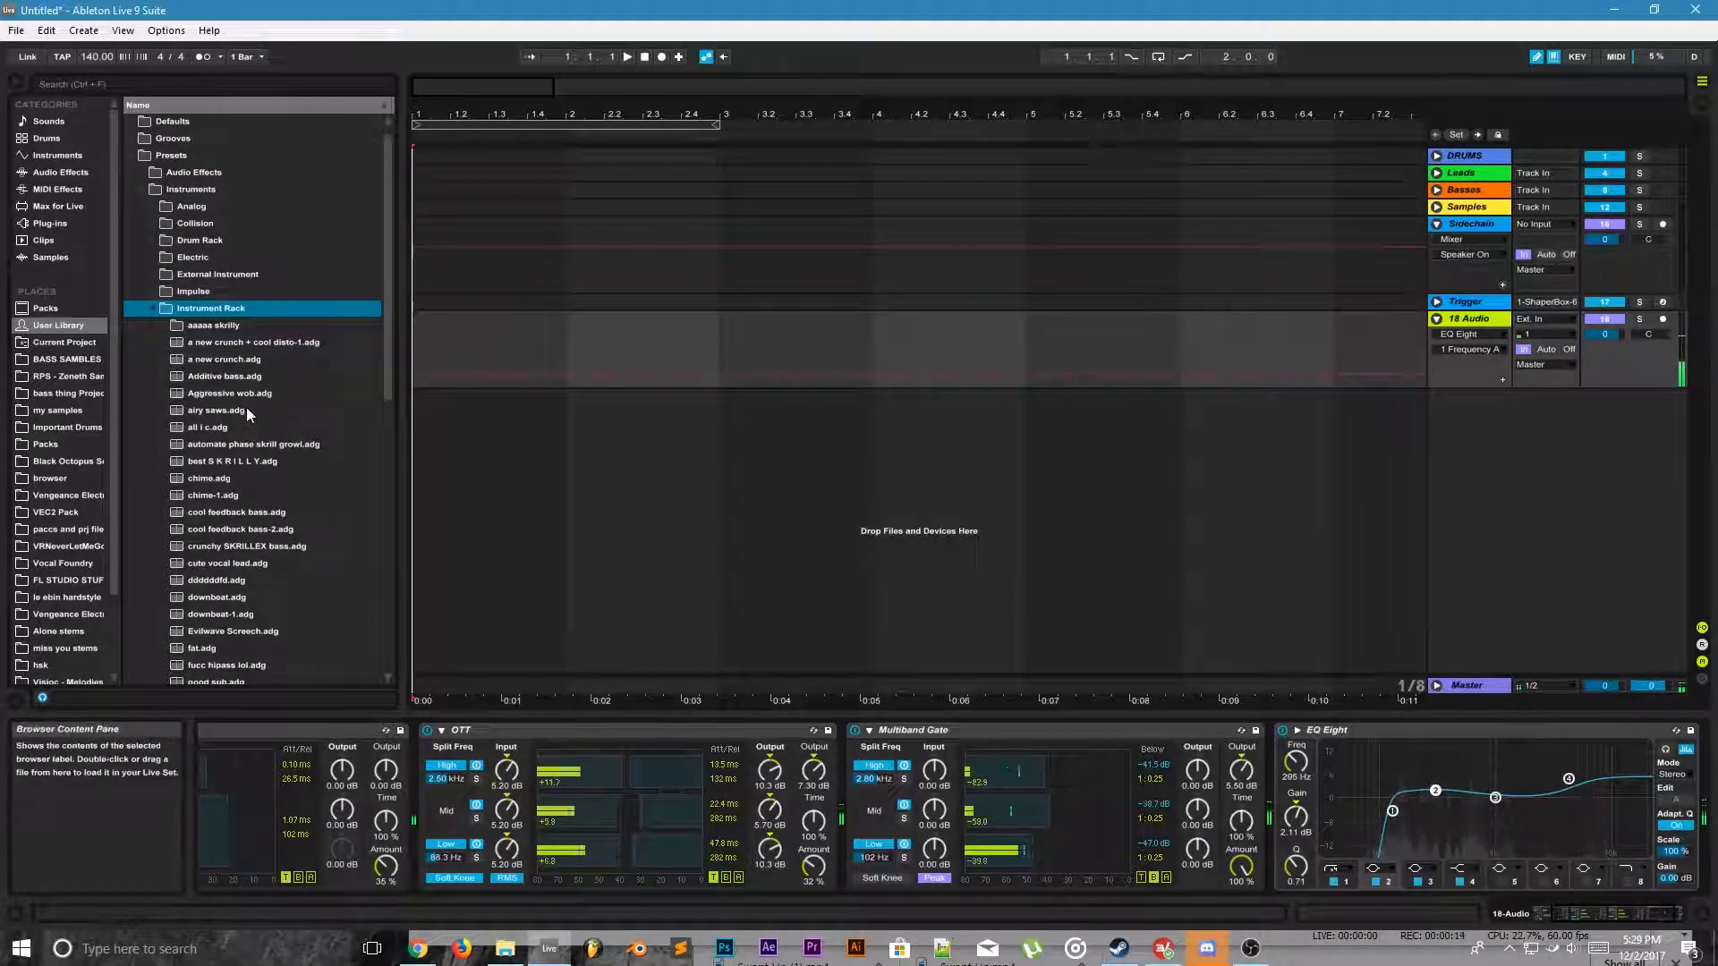
drag(238, 376, 1549, 443)
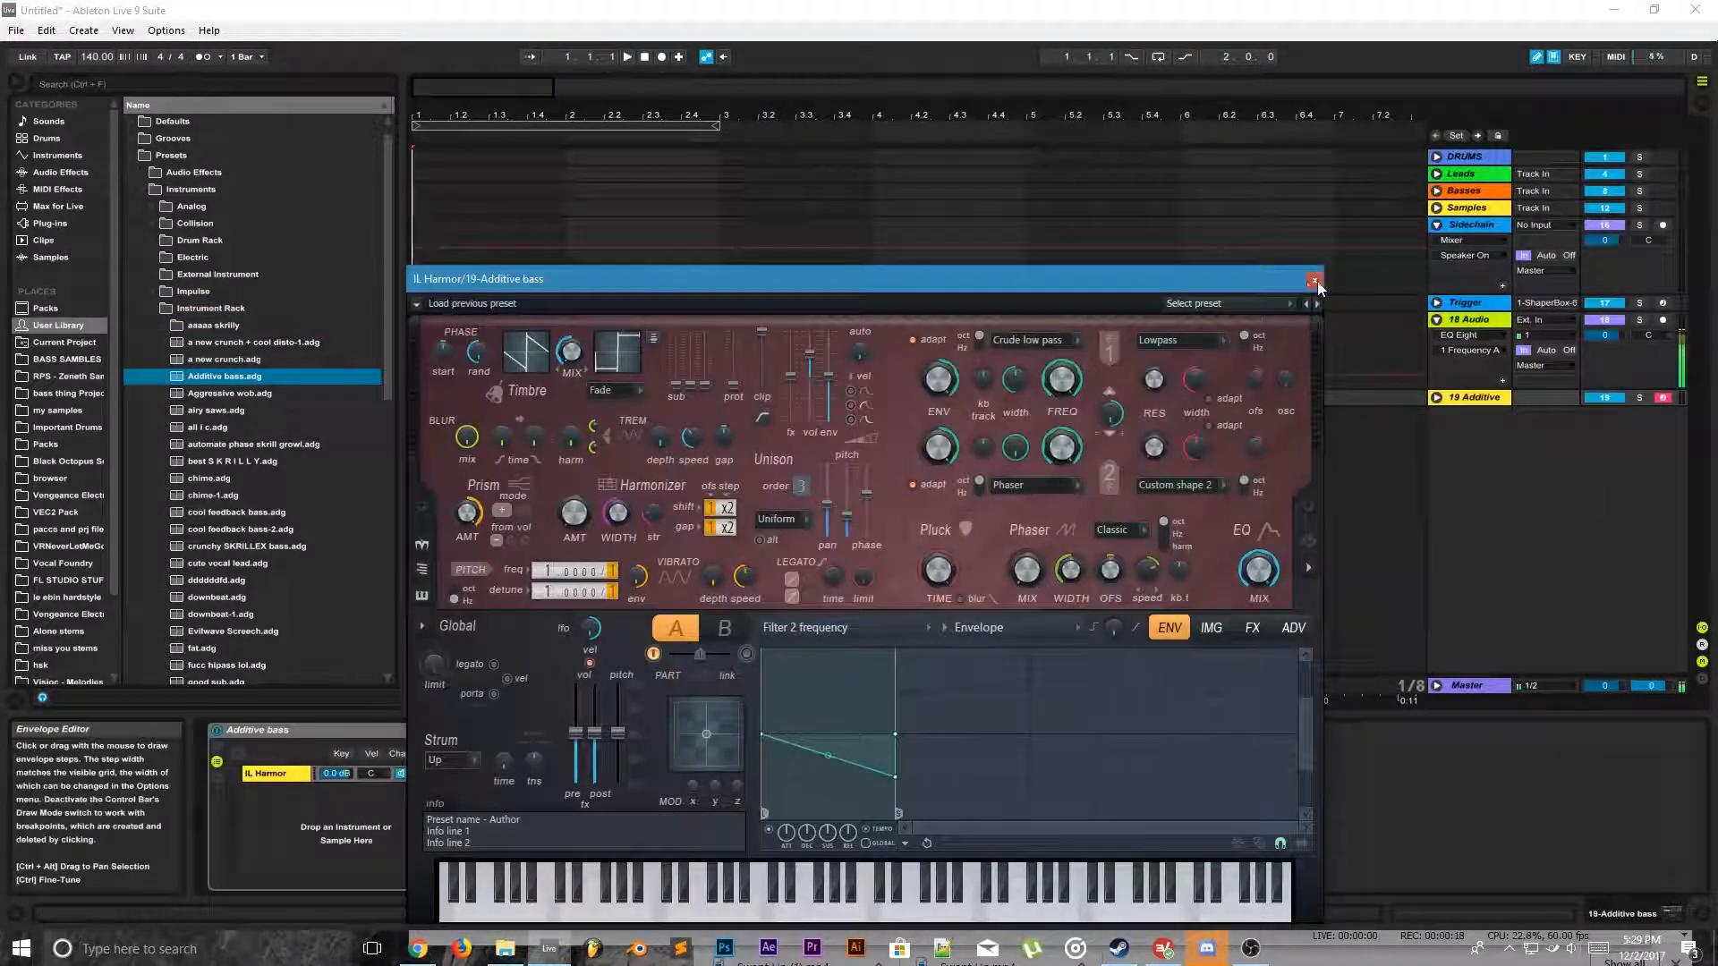
click(1314, 281)
click(1074, 287)
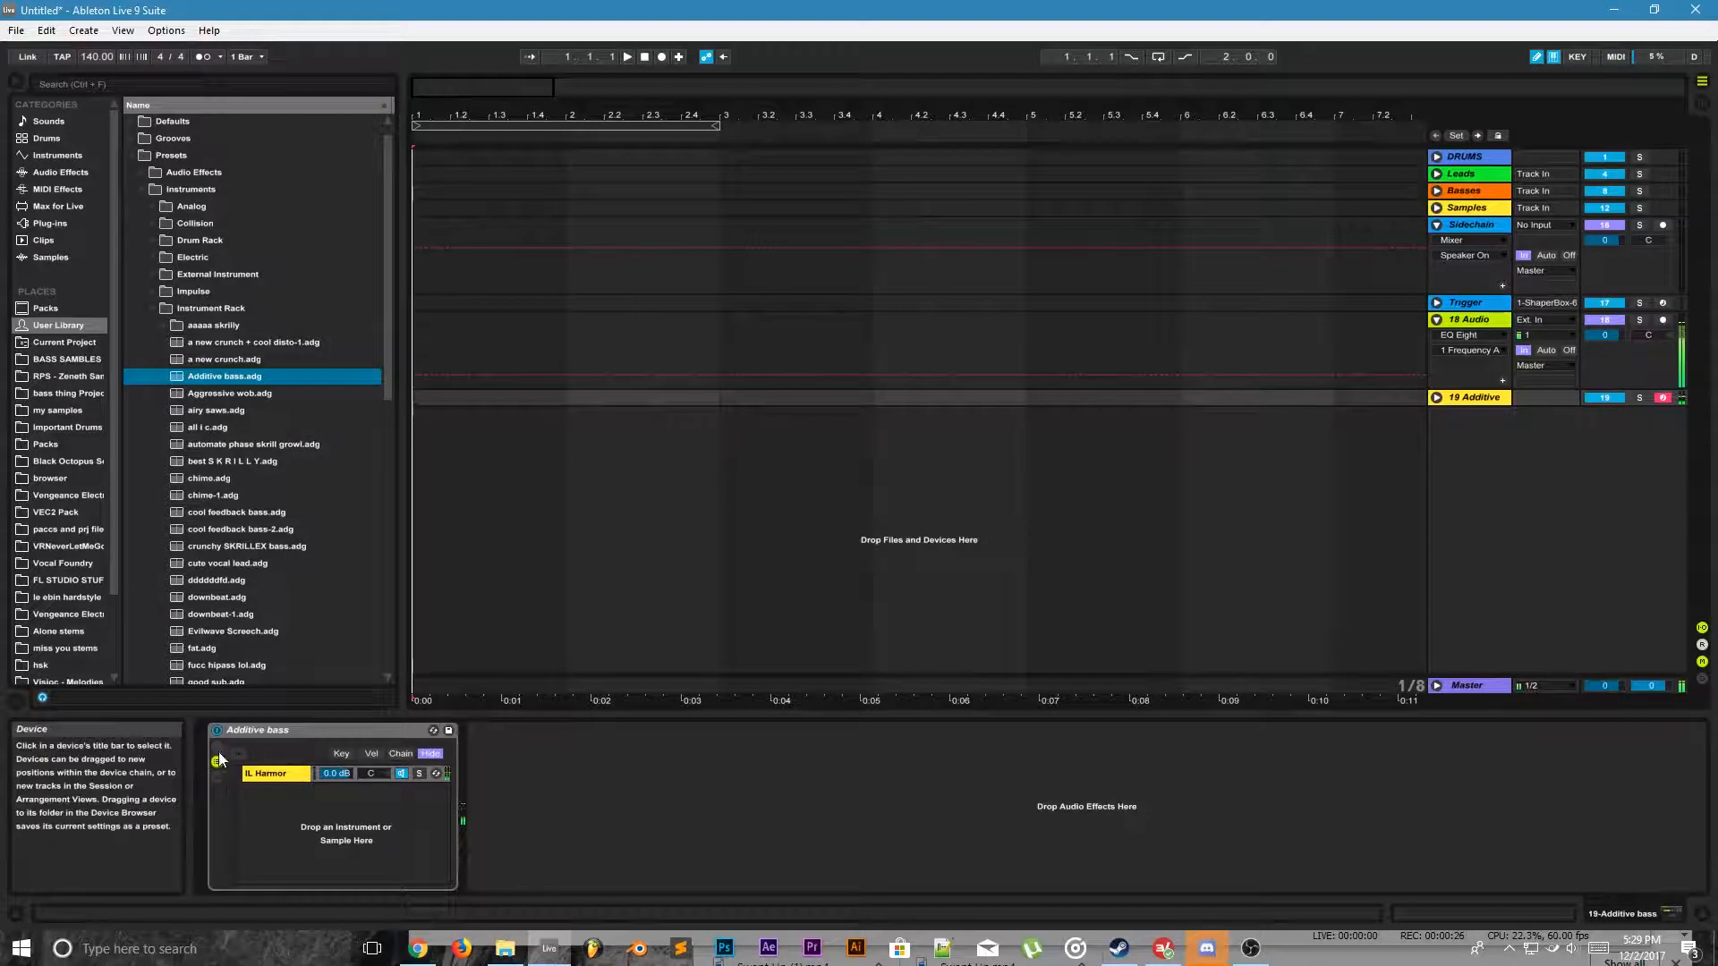
Step: Reveal the devices inside the Additive bass rack and delete every effect after IL Harmor
click(298, 732)
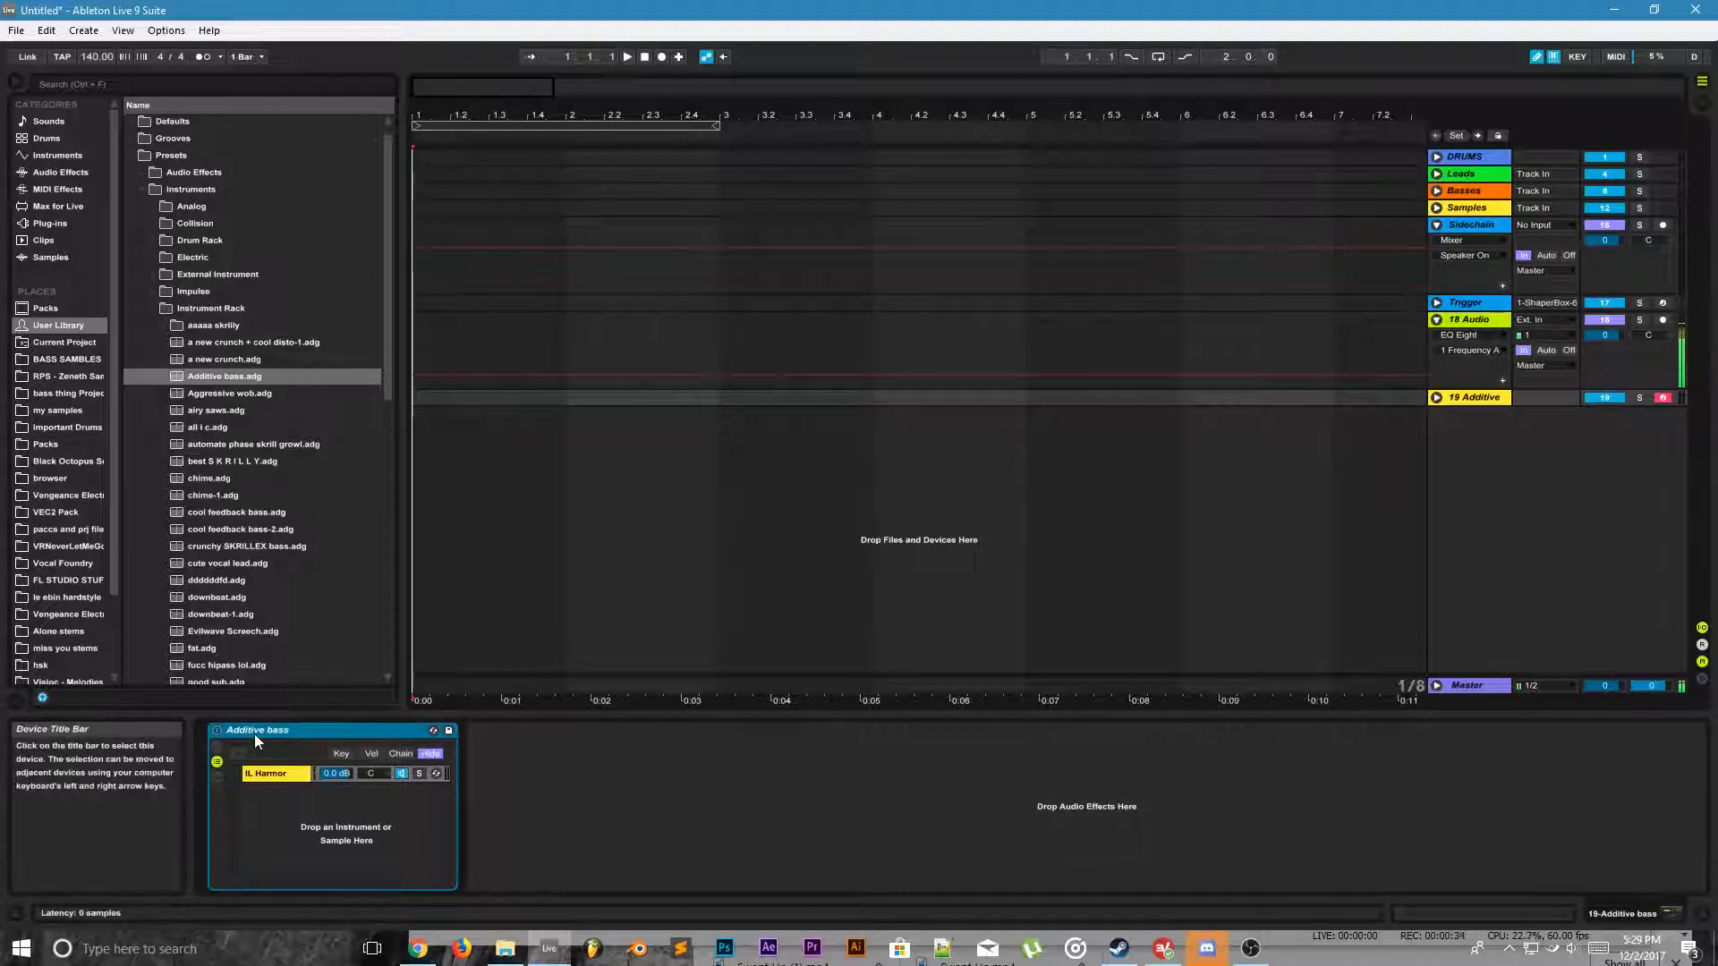
click(214, 776)
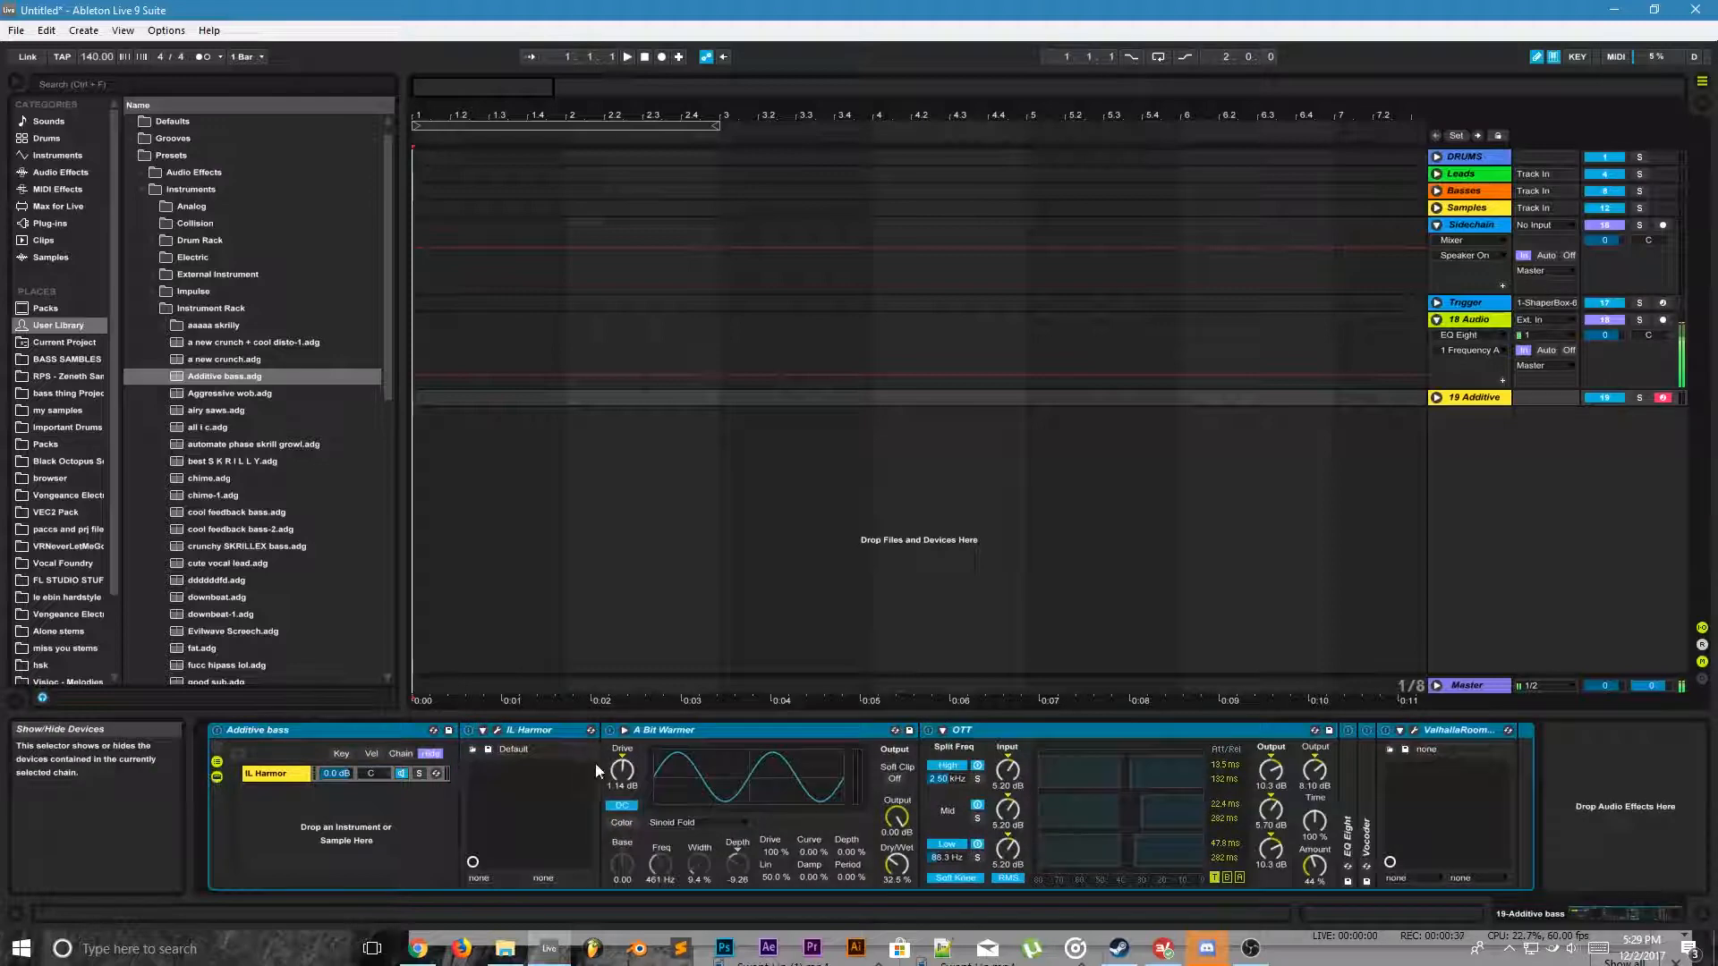
shift+click(1464, 733)
key(Delete)
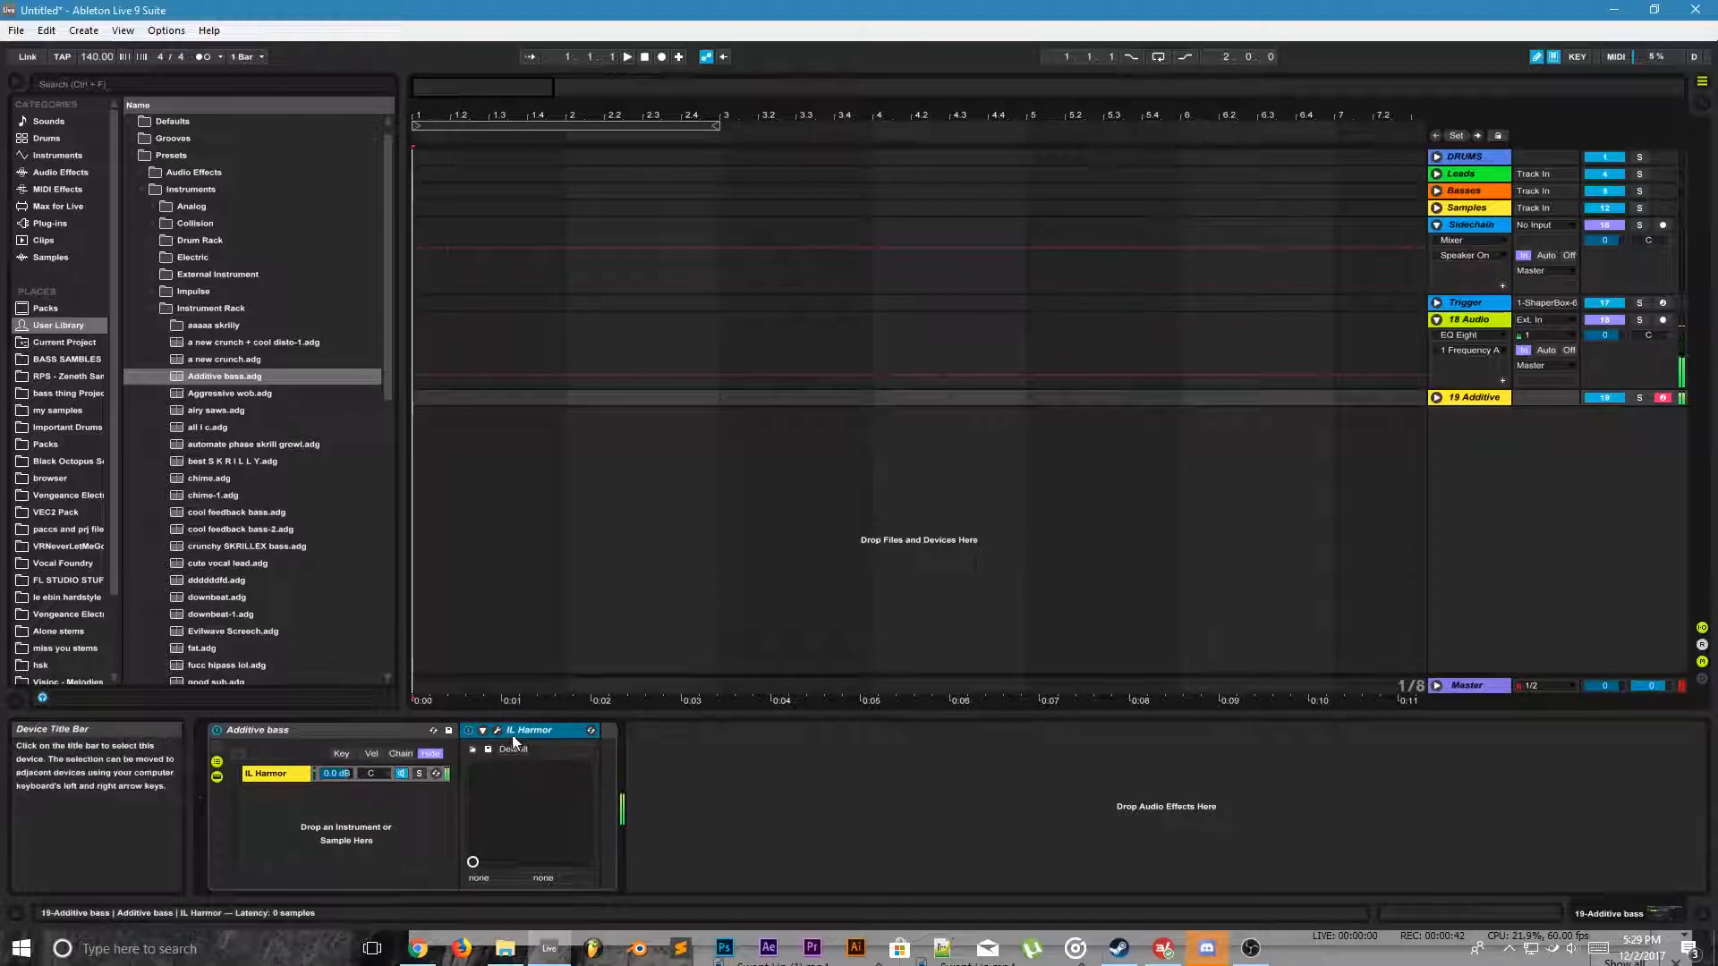
Step: Delete the Additive bass rack from the new track
click(390, 731)
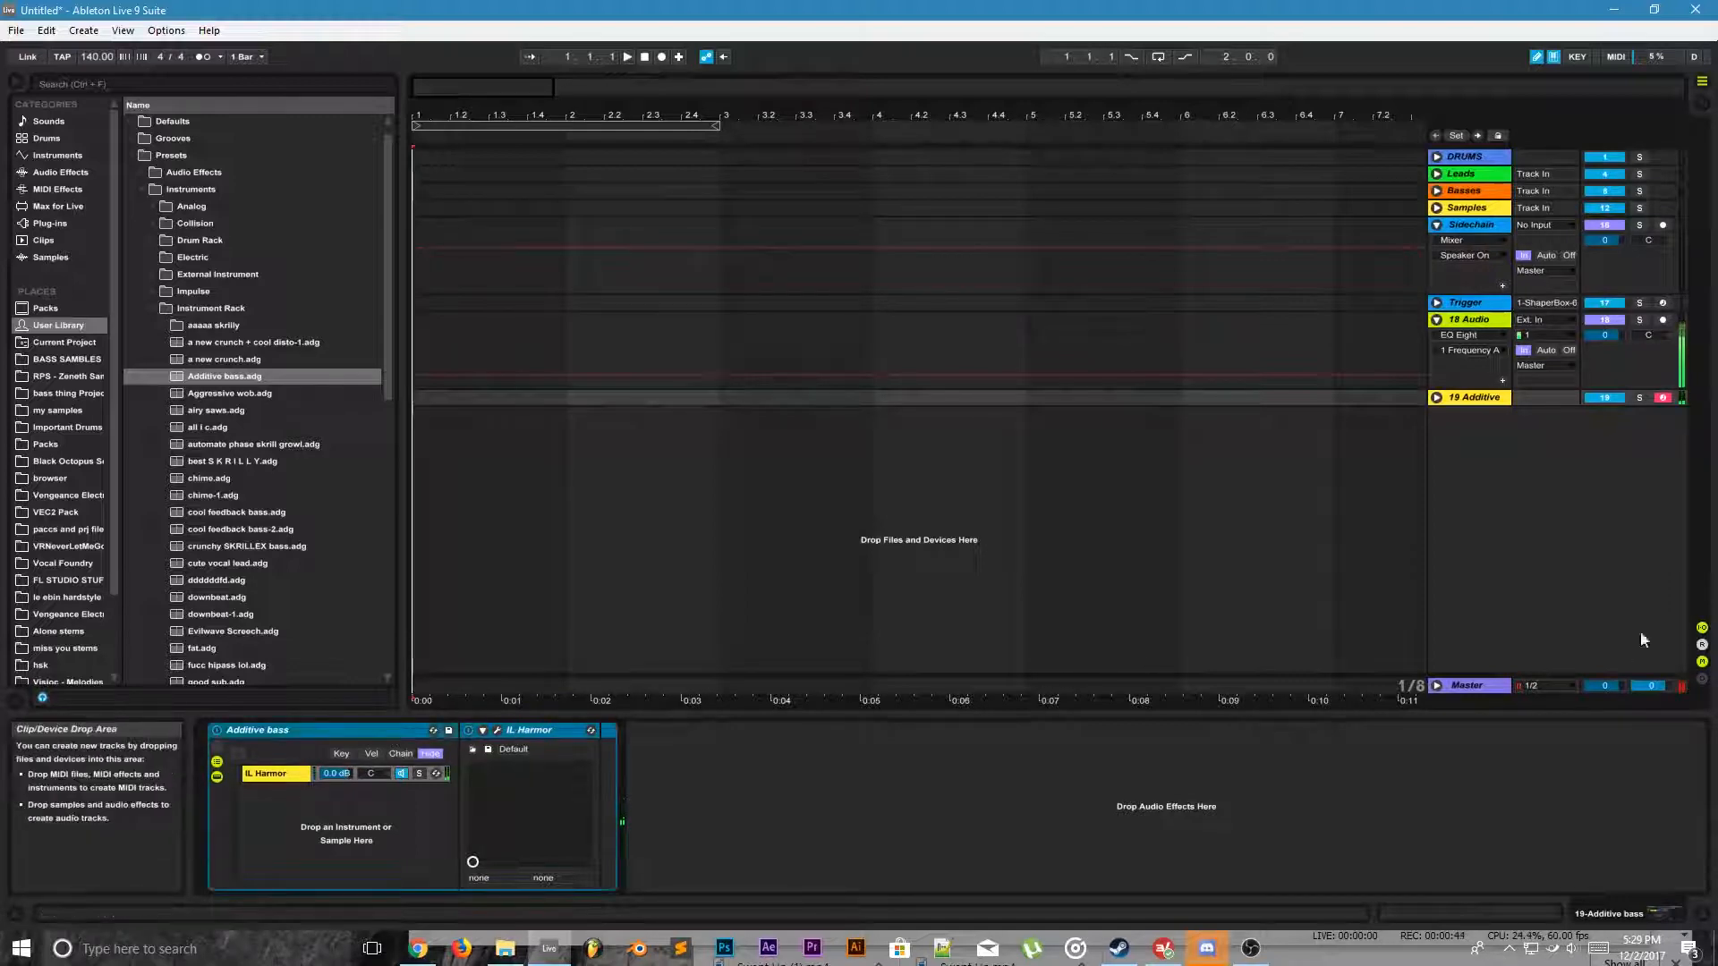
click(606, 808)
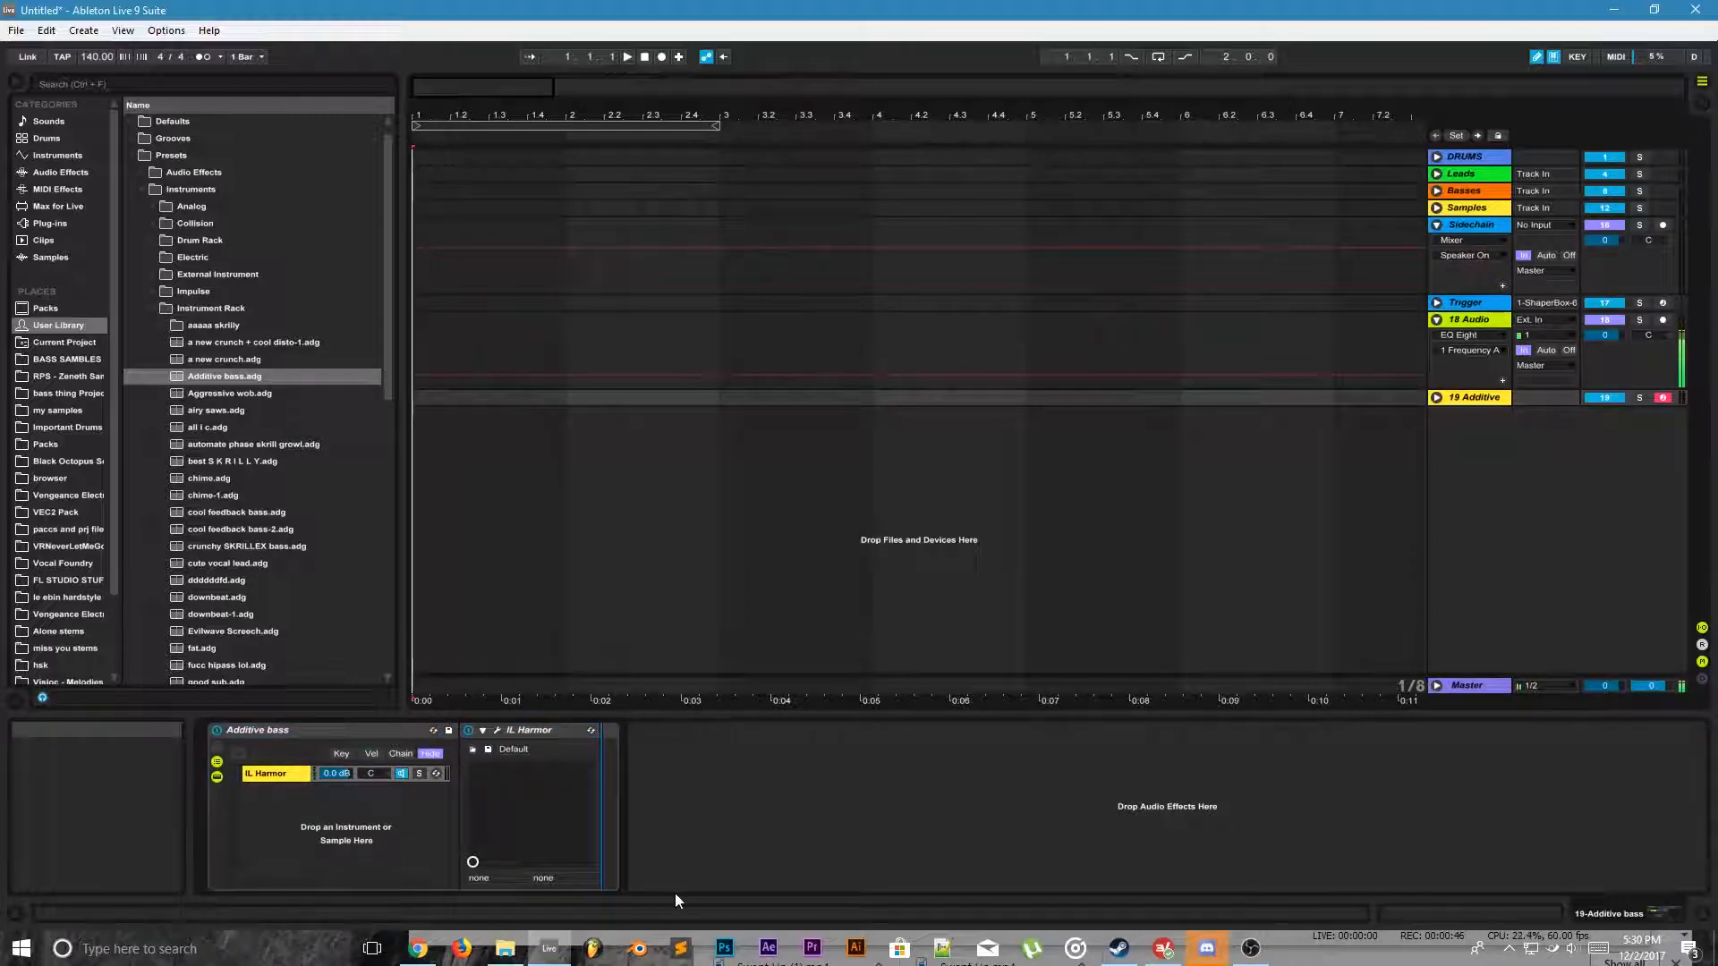
click(346, 728)
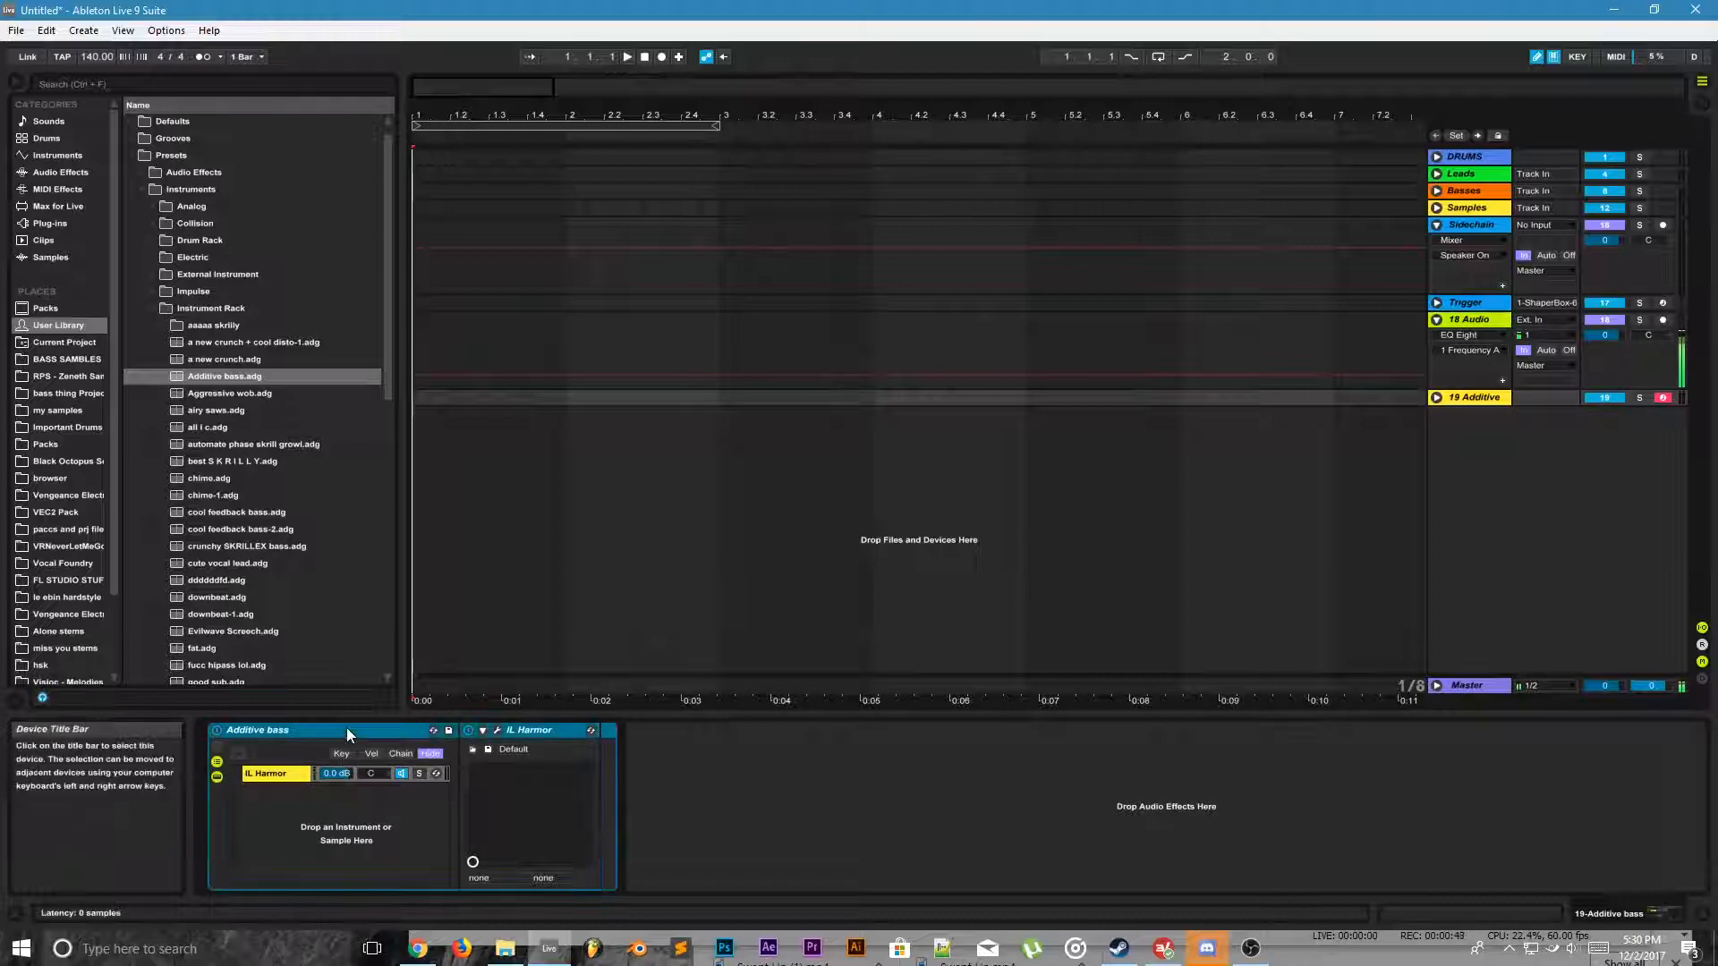
key(Delete)
Step: Load the IL Harmor plug-in on the empty MIDI track and expand its spectral visualizer
click(50, 207)
click(49, 221)
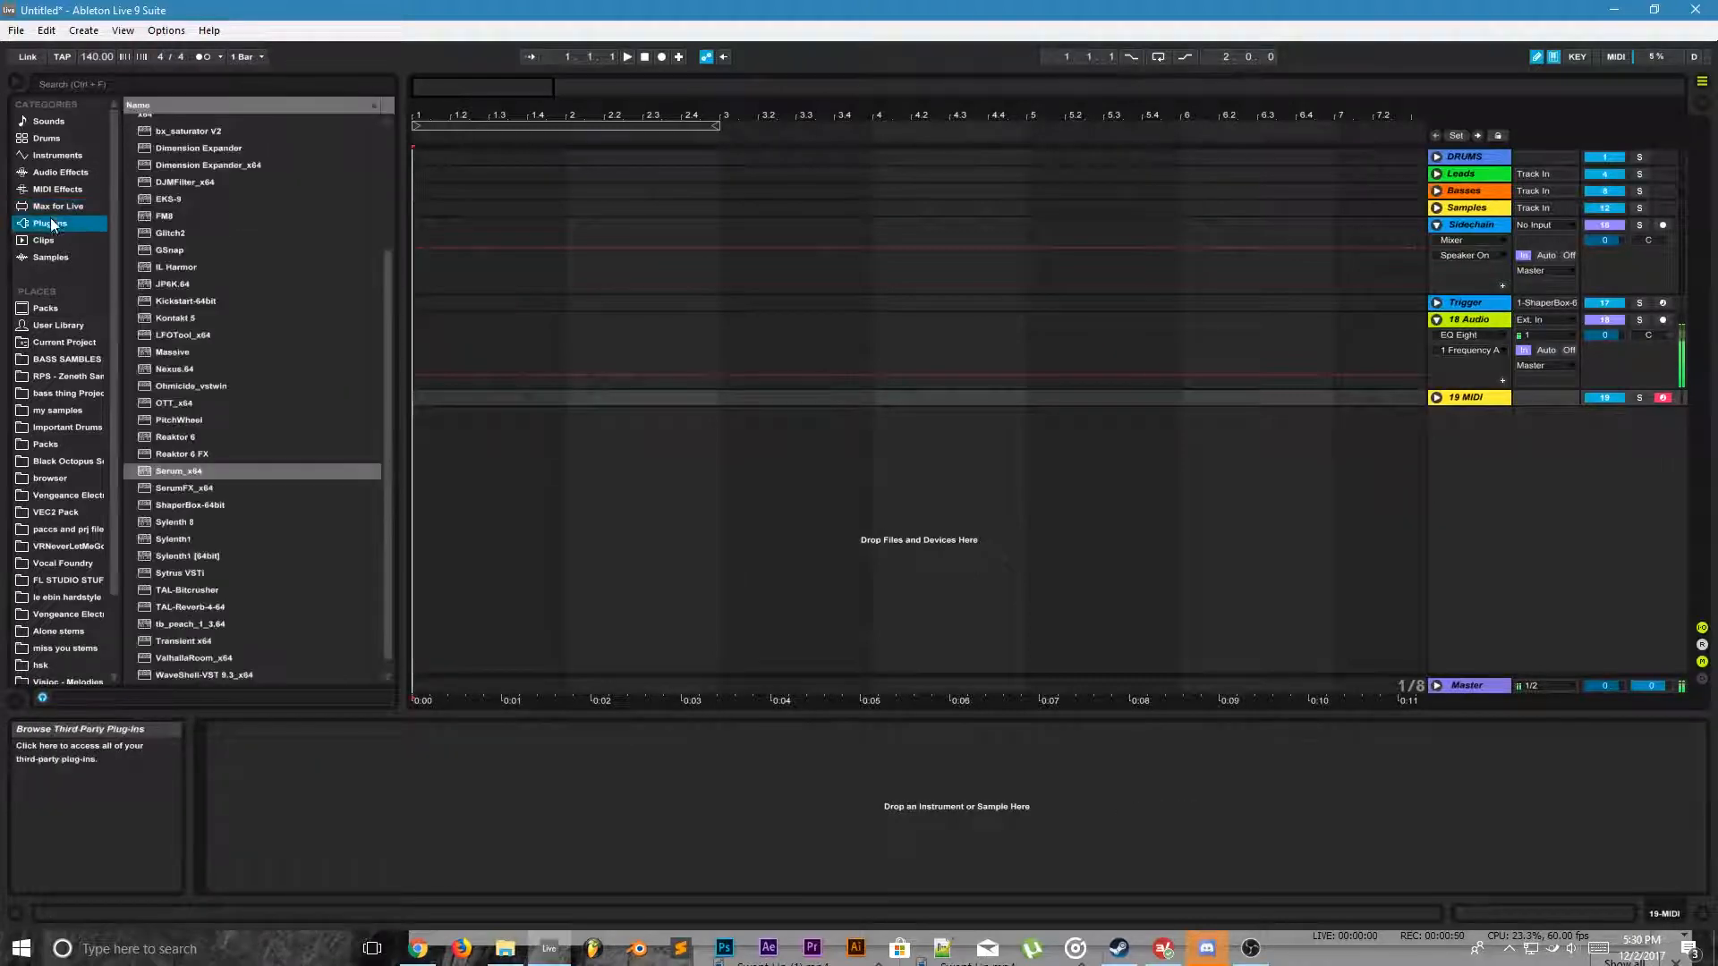
scroll(263, 431, up, 2)
scroll(243, 434, down, 3)
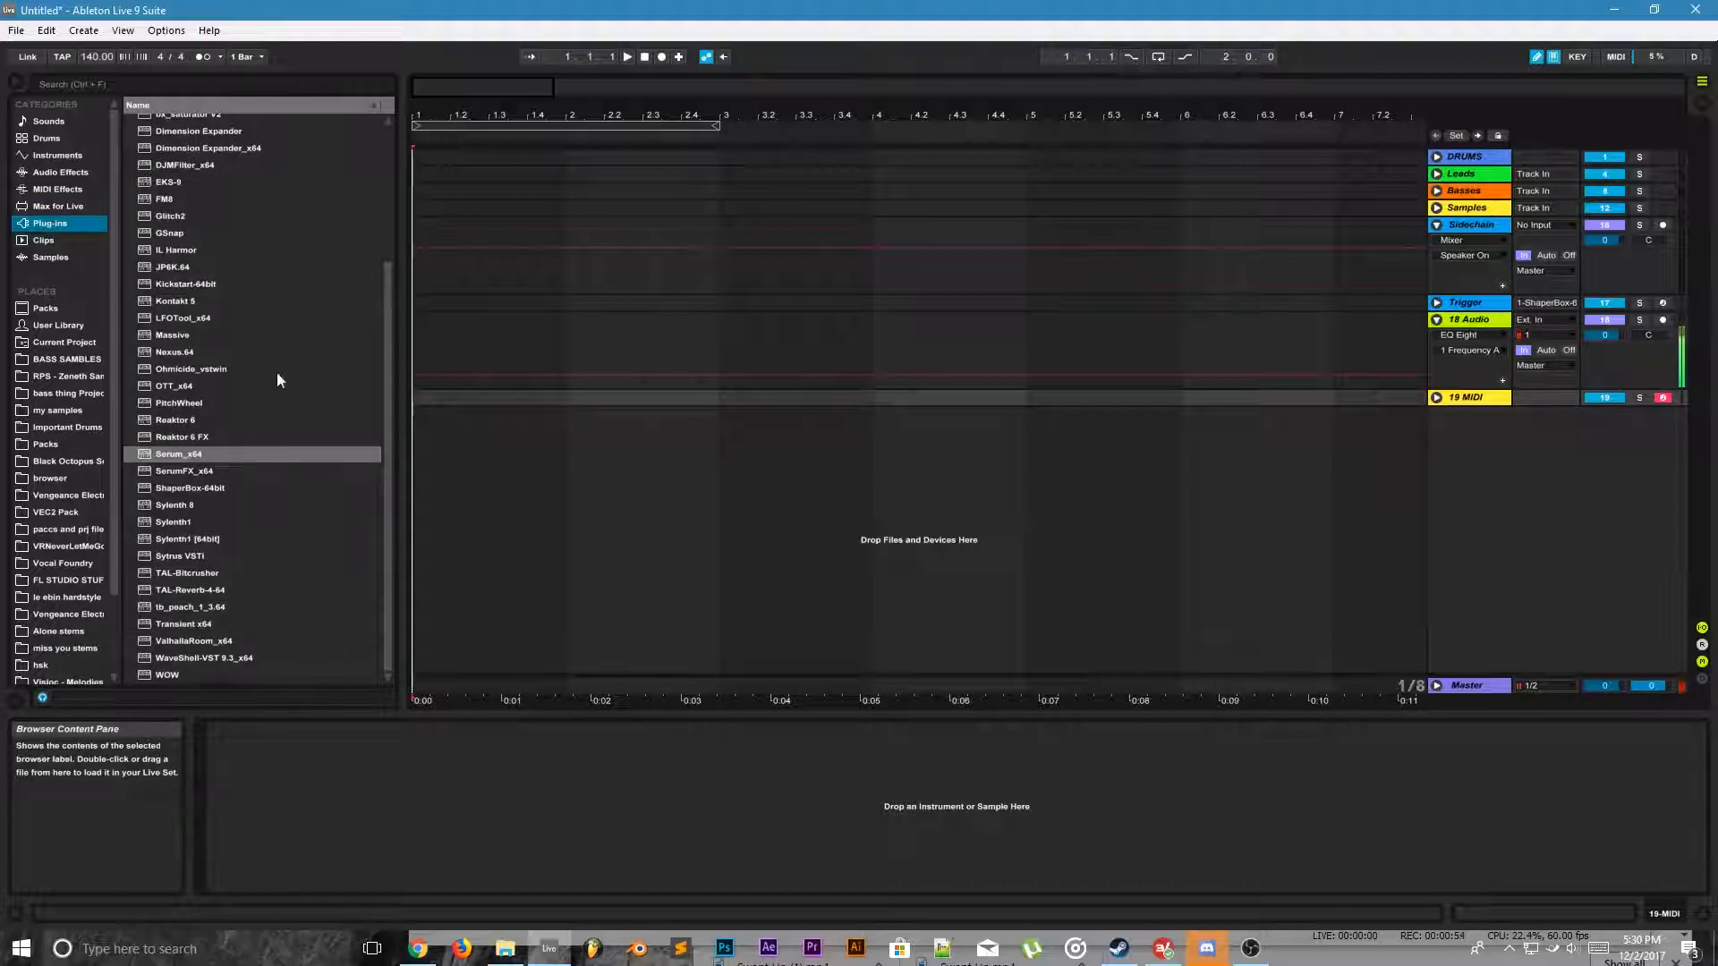
double_click(148, 251)
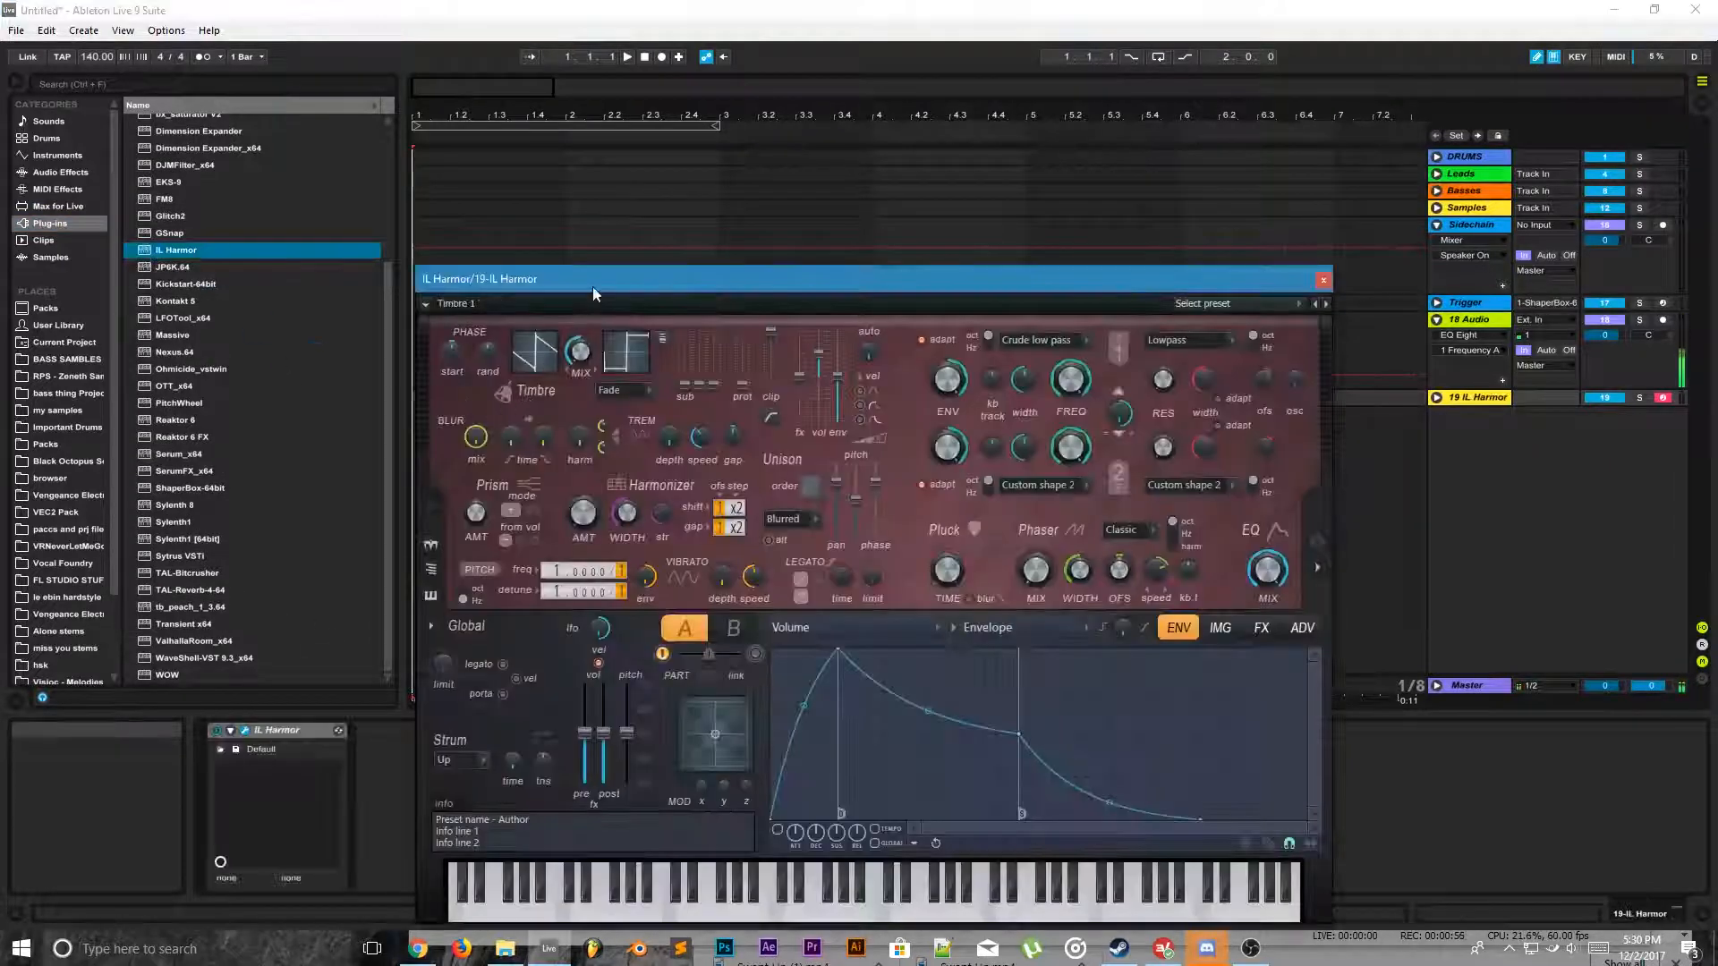
drag(592, 286, 696, 197)
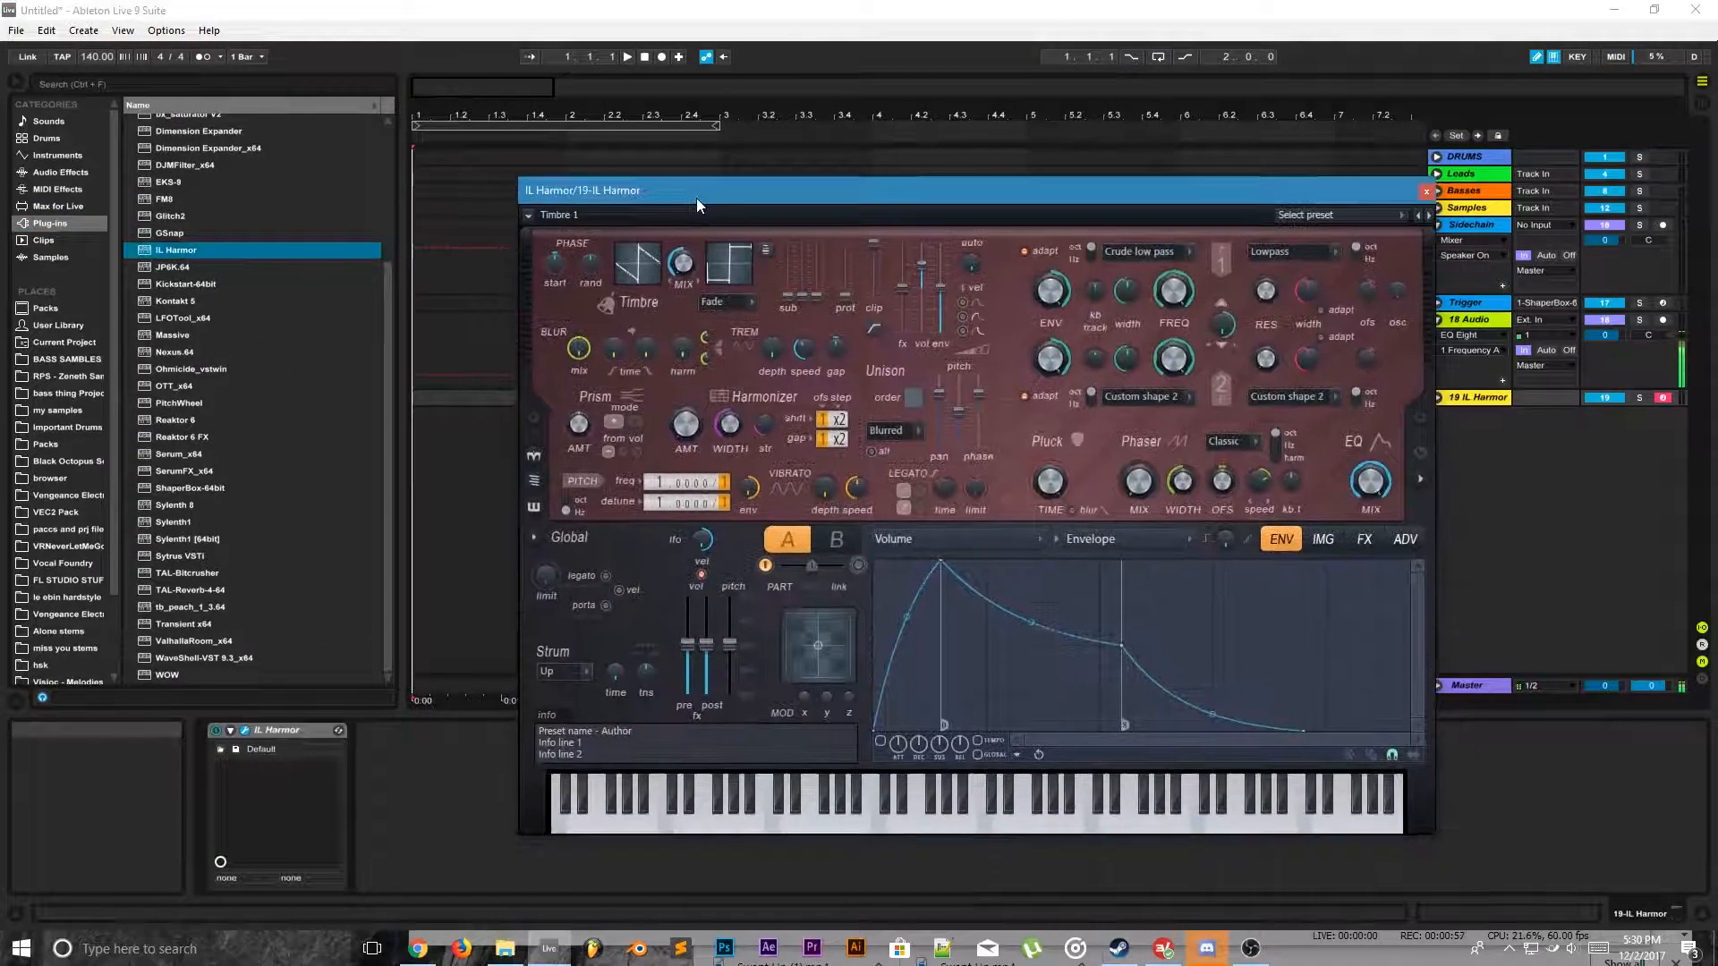
click(1420, 479)
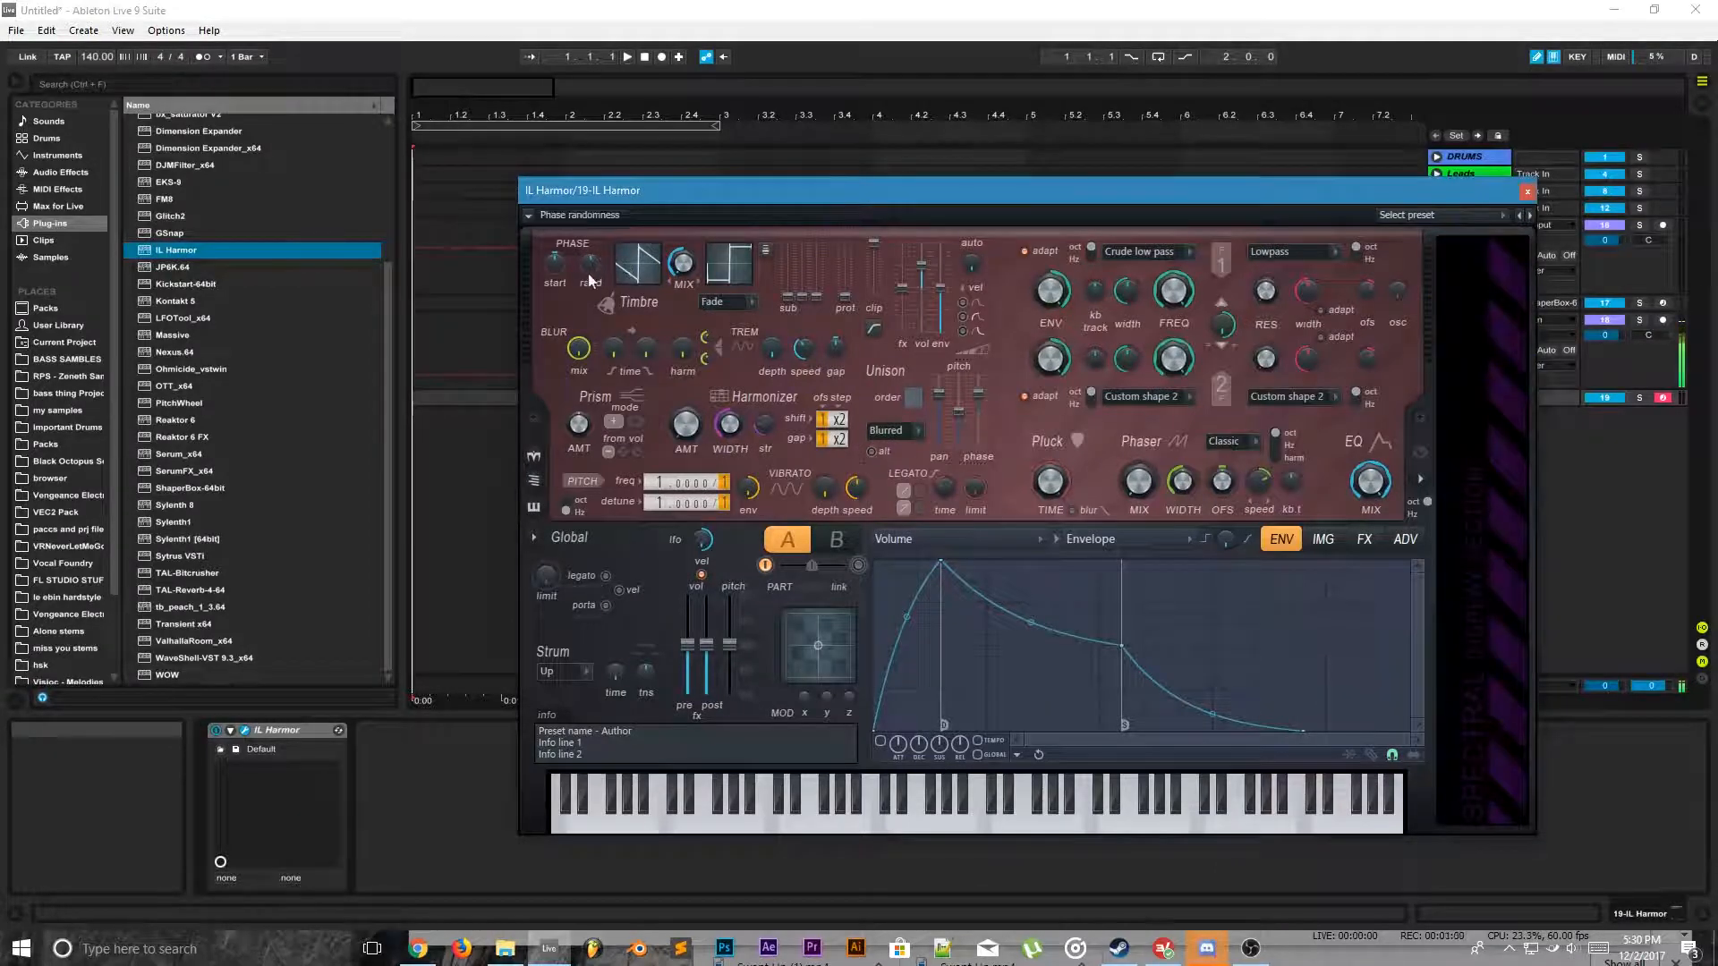
Step: Raise Harmor's phase randomness and audition the sound with test notes
drag(590, 280, 588, 274)
key(d)
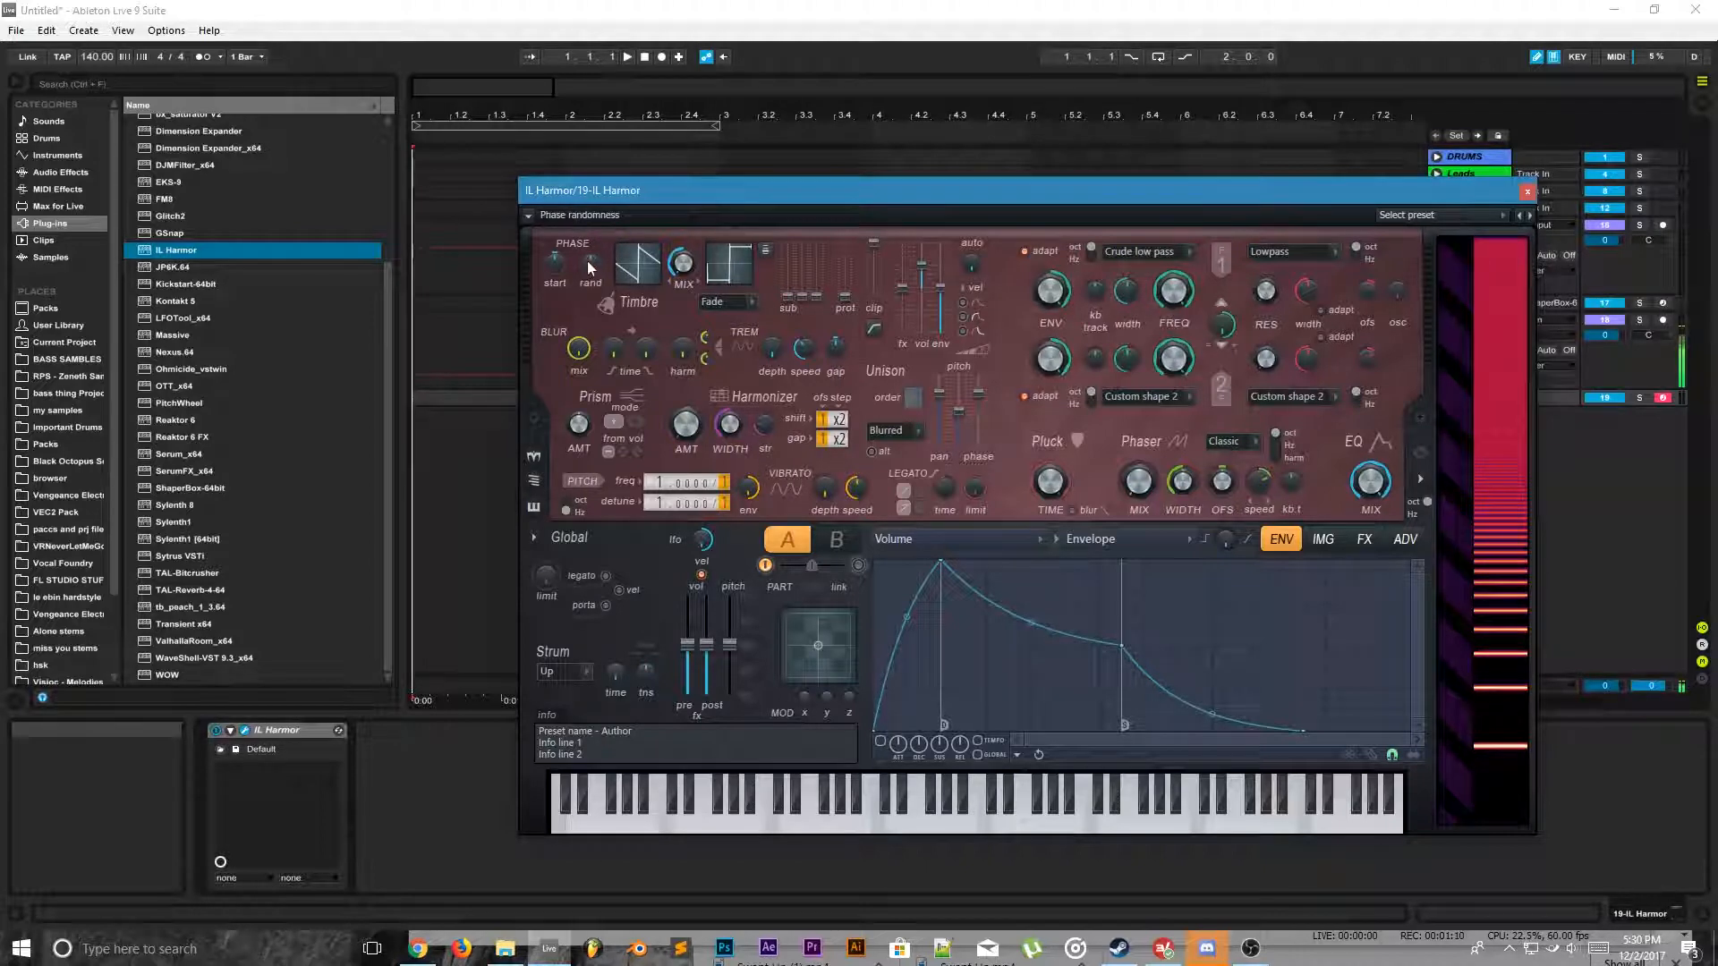
drag(590, 266, 589, 219)
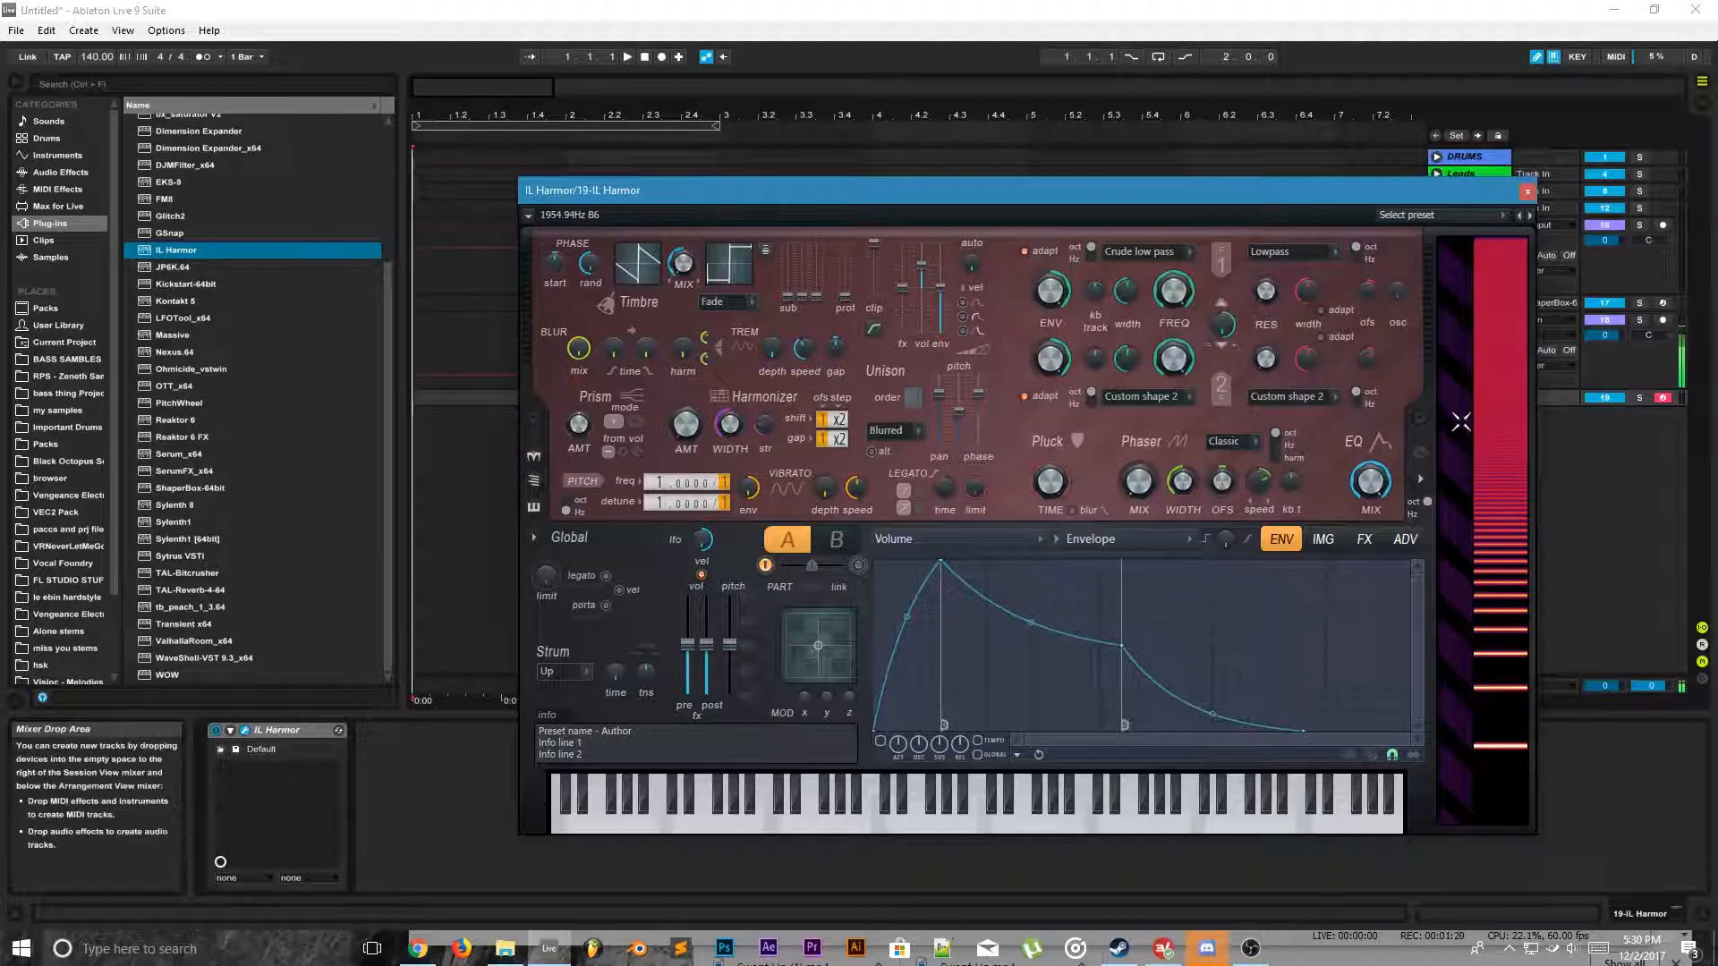
key(d)
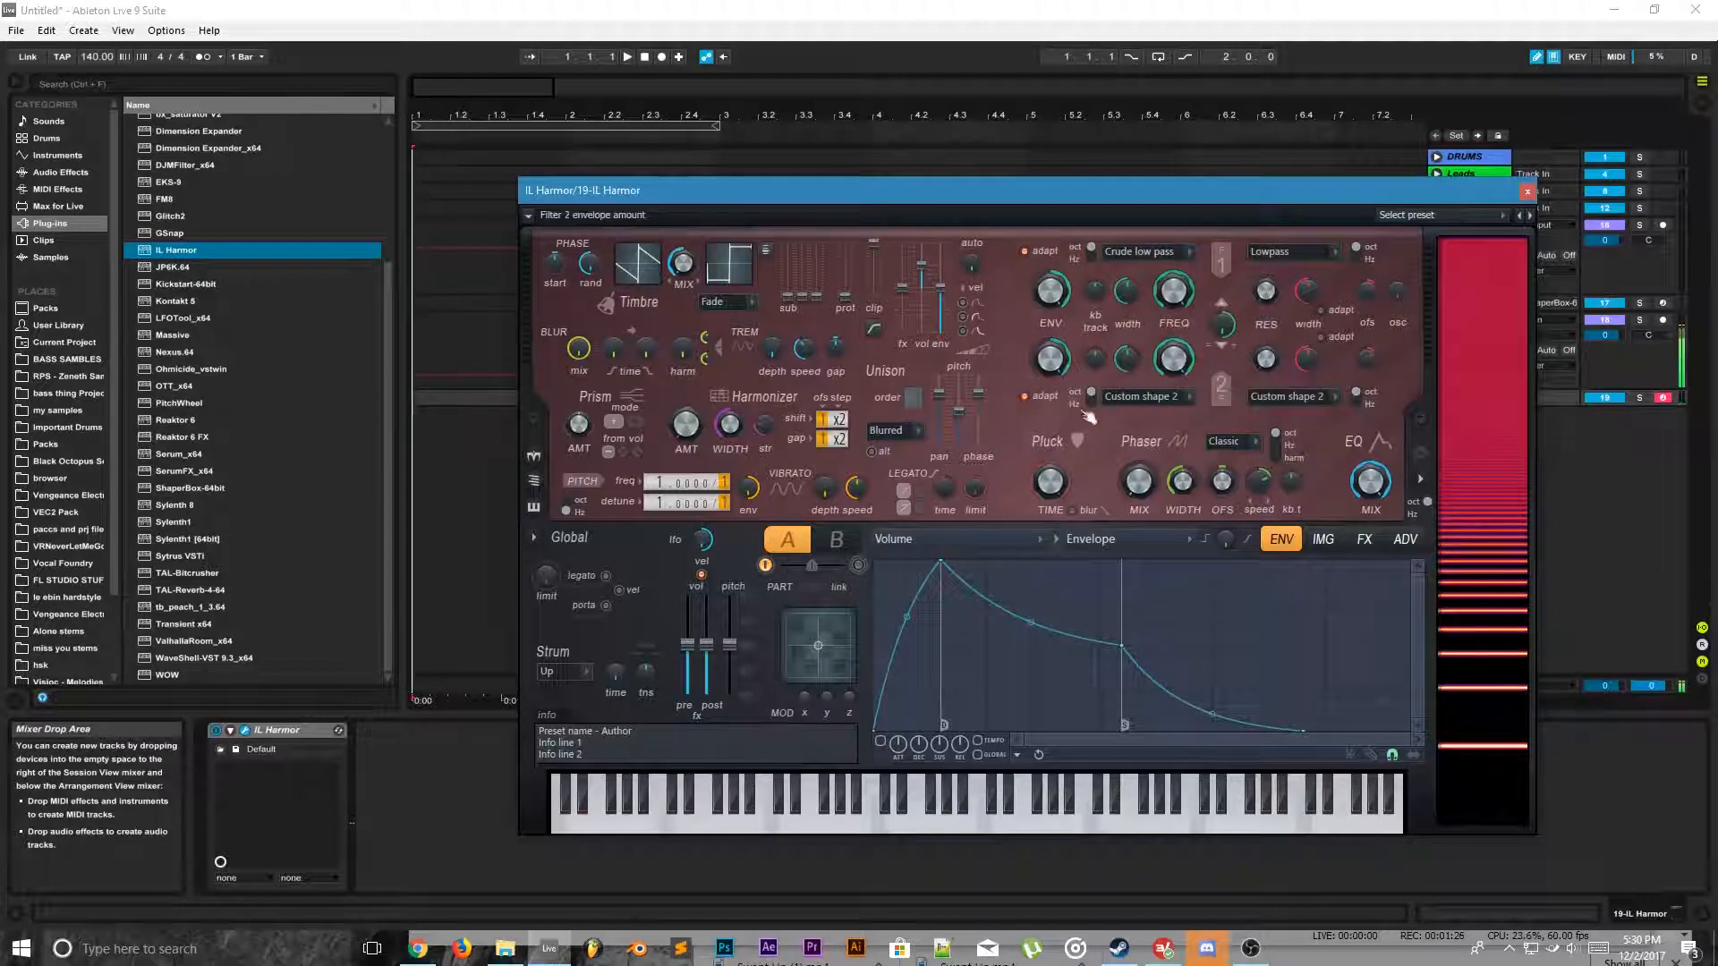
Step: Configure the unison as Uniform with order 3 and a pitch amount of 9%, adjusting its phase slightly
click(911, 427)
click(920, 470)
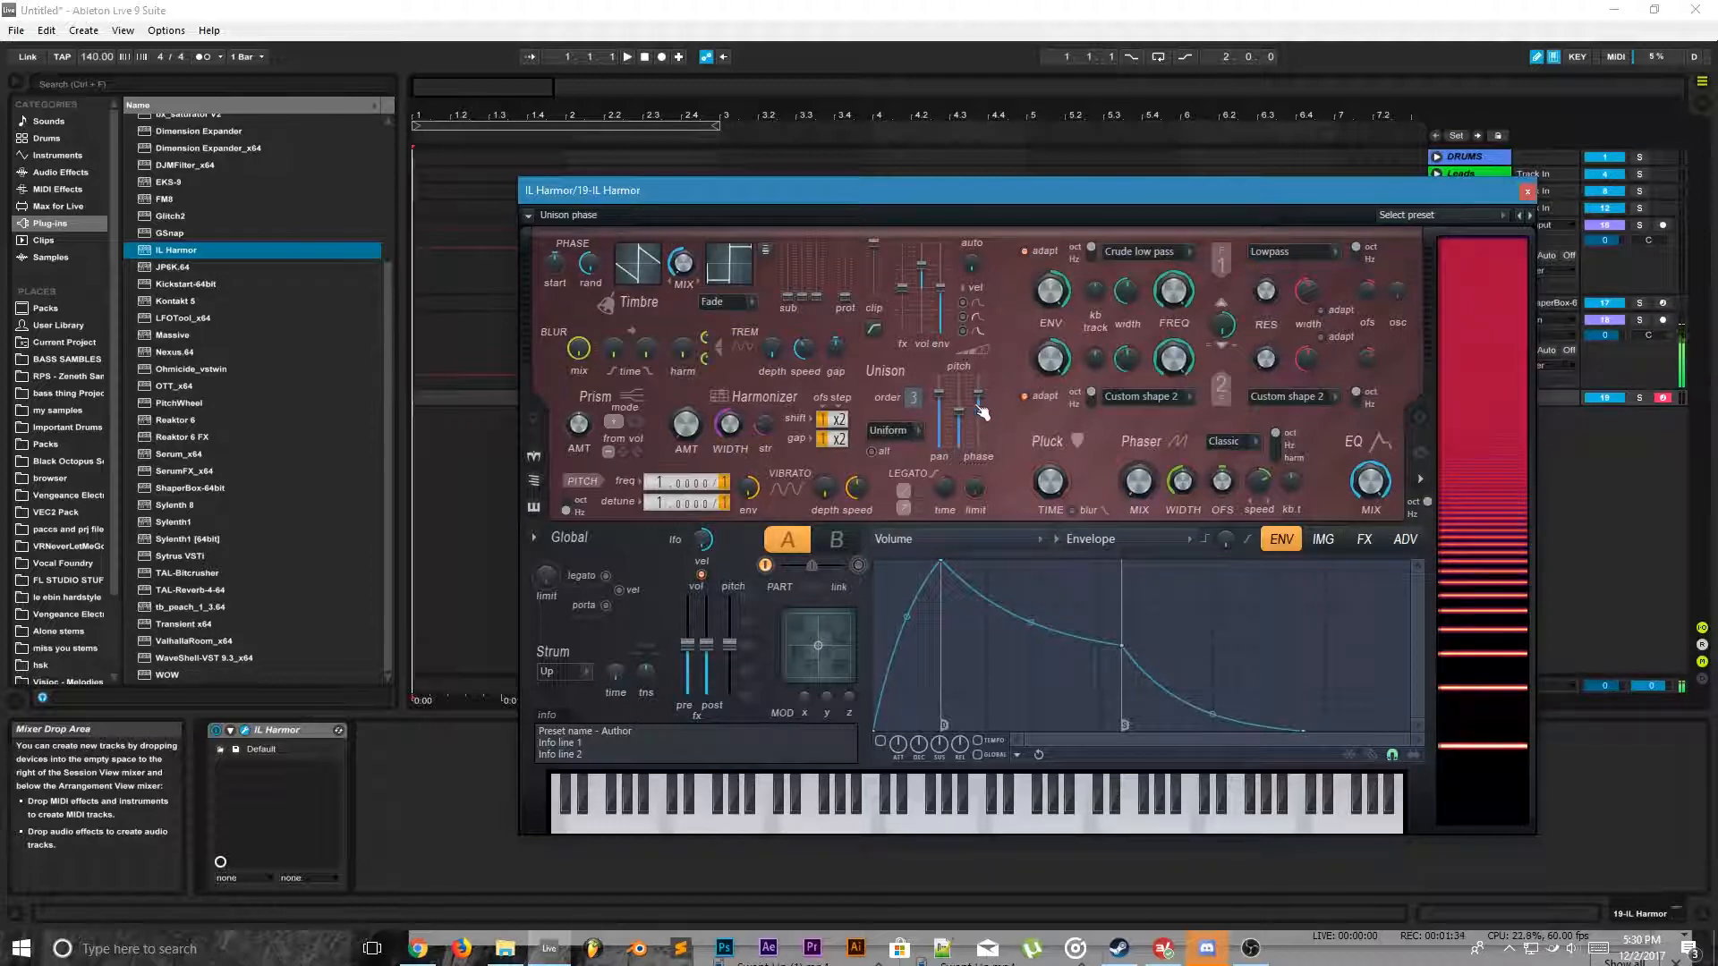
drag(982, 411, 979, 399)
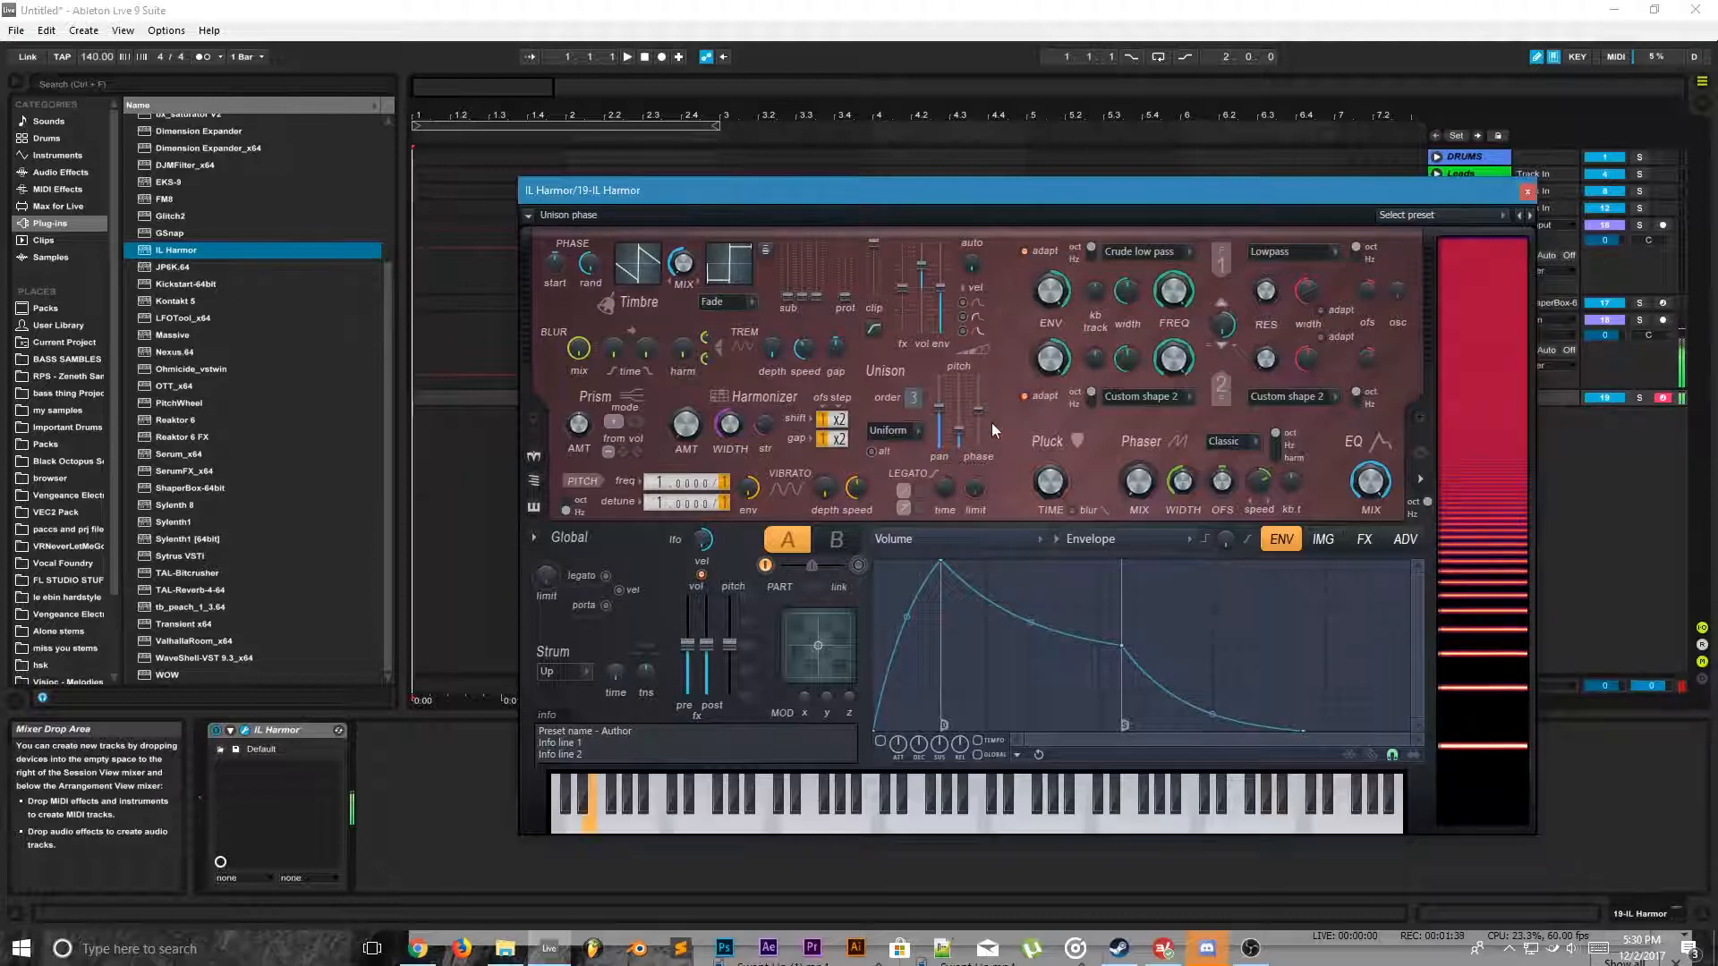
drag(959, 430, 966, 447)
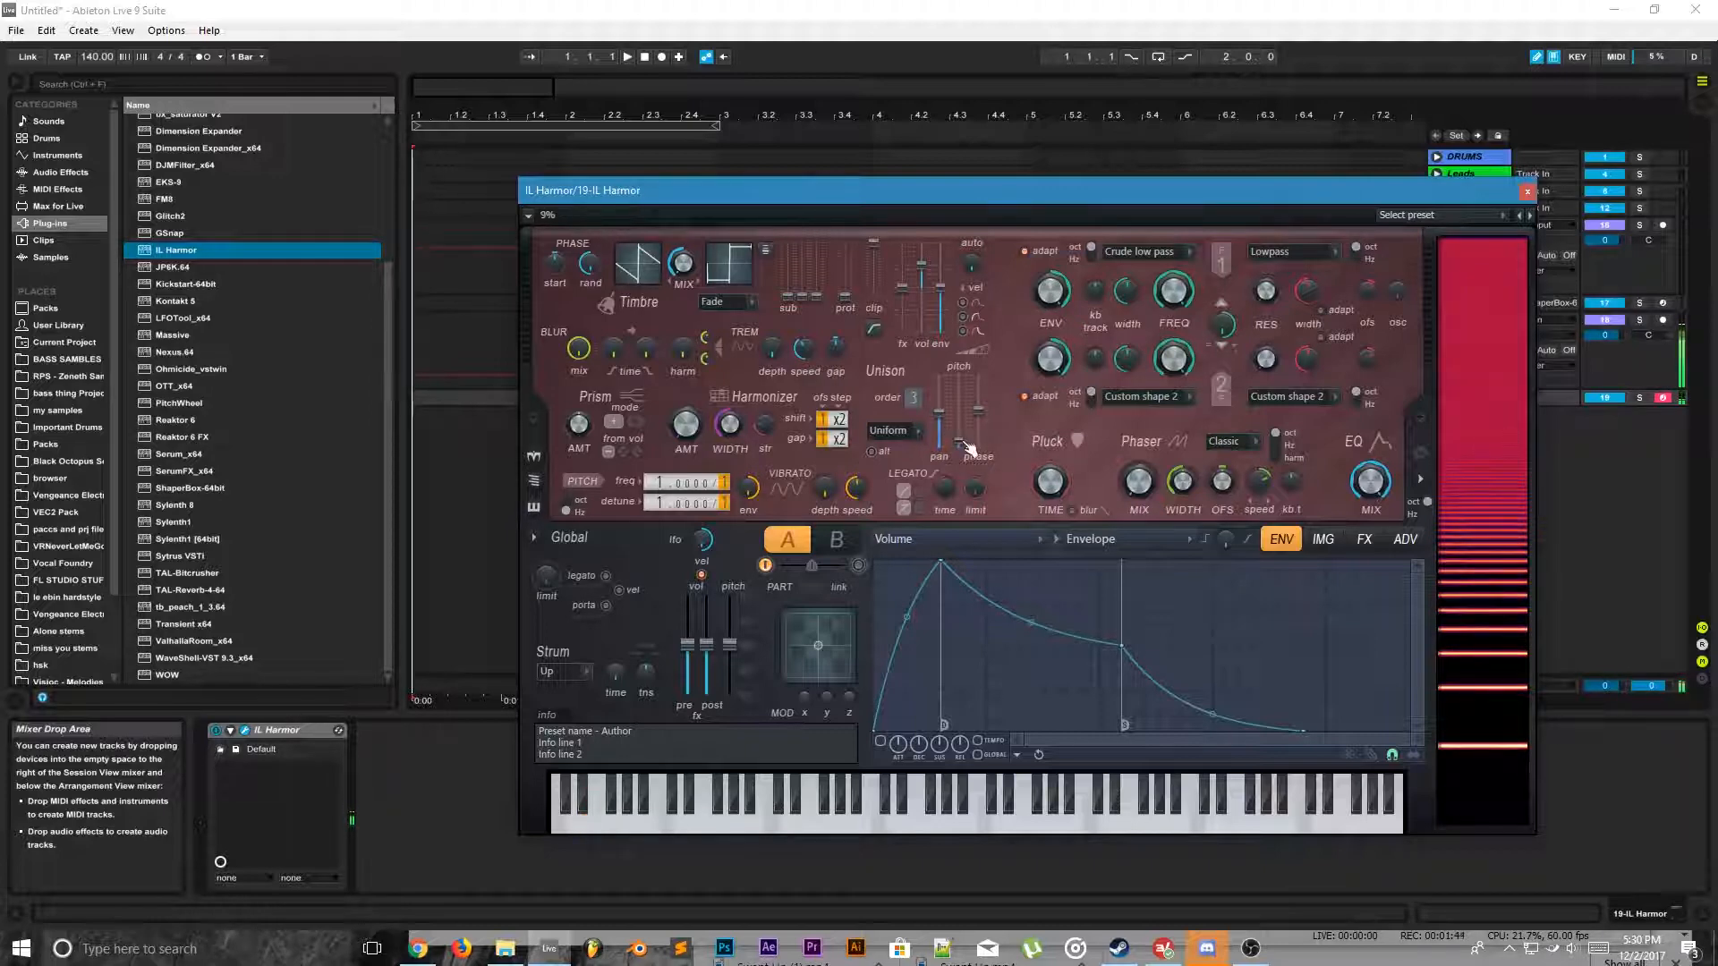
key(d)
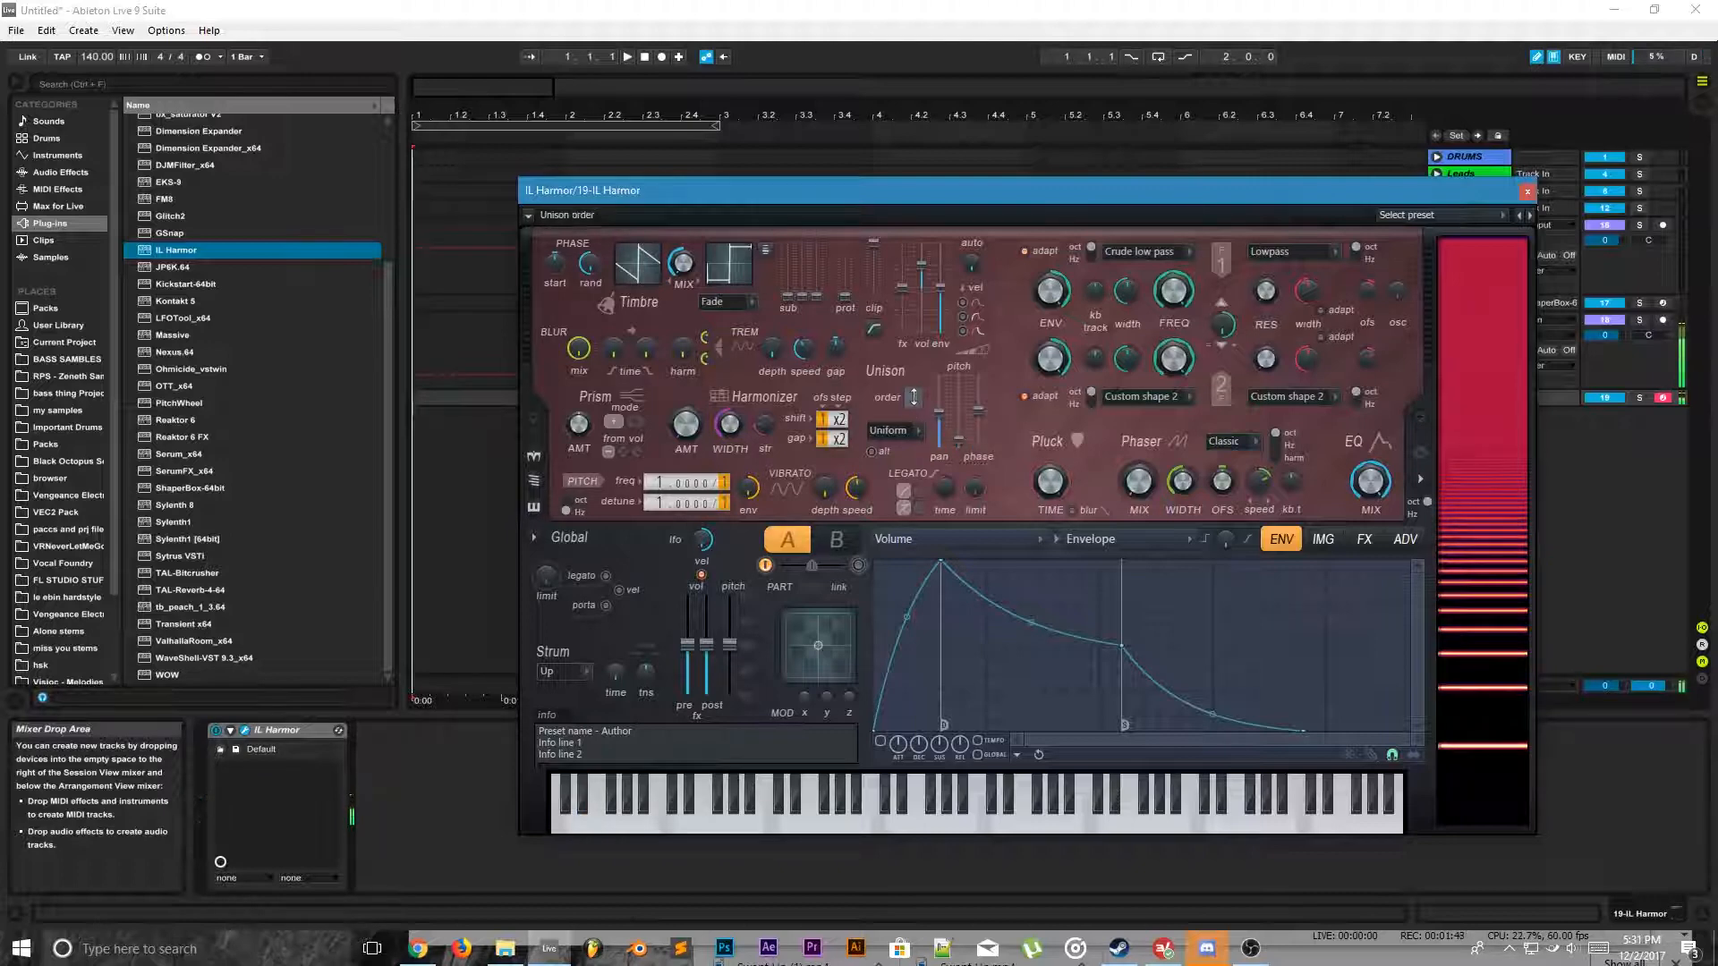
drag(913, 397, 913, 388)
key(d)
key(d)
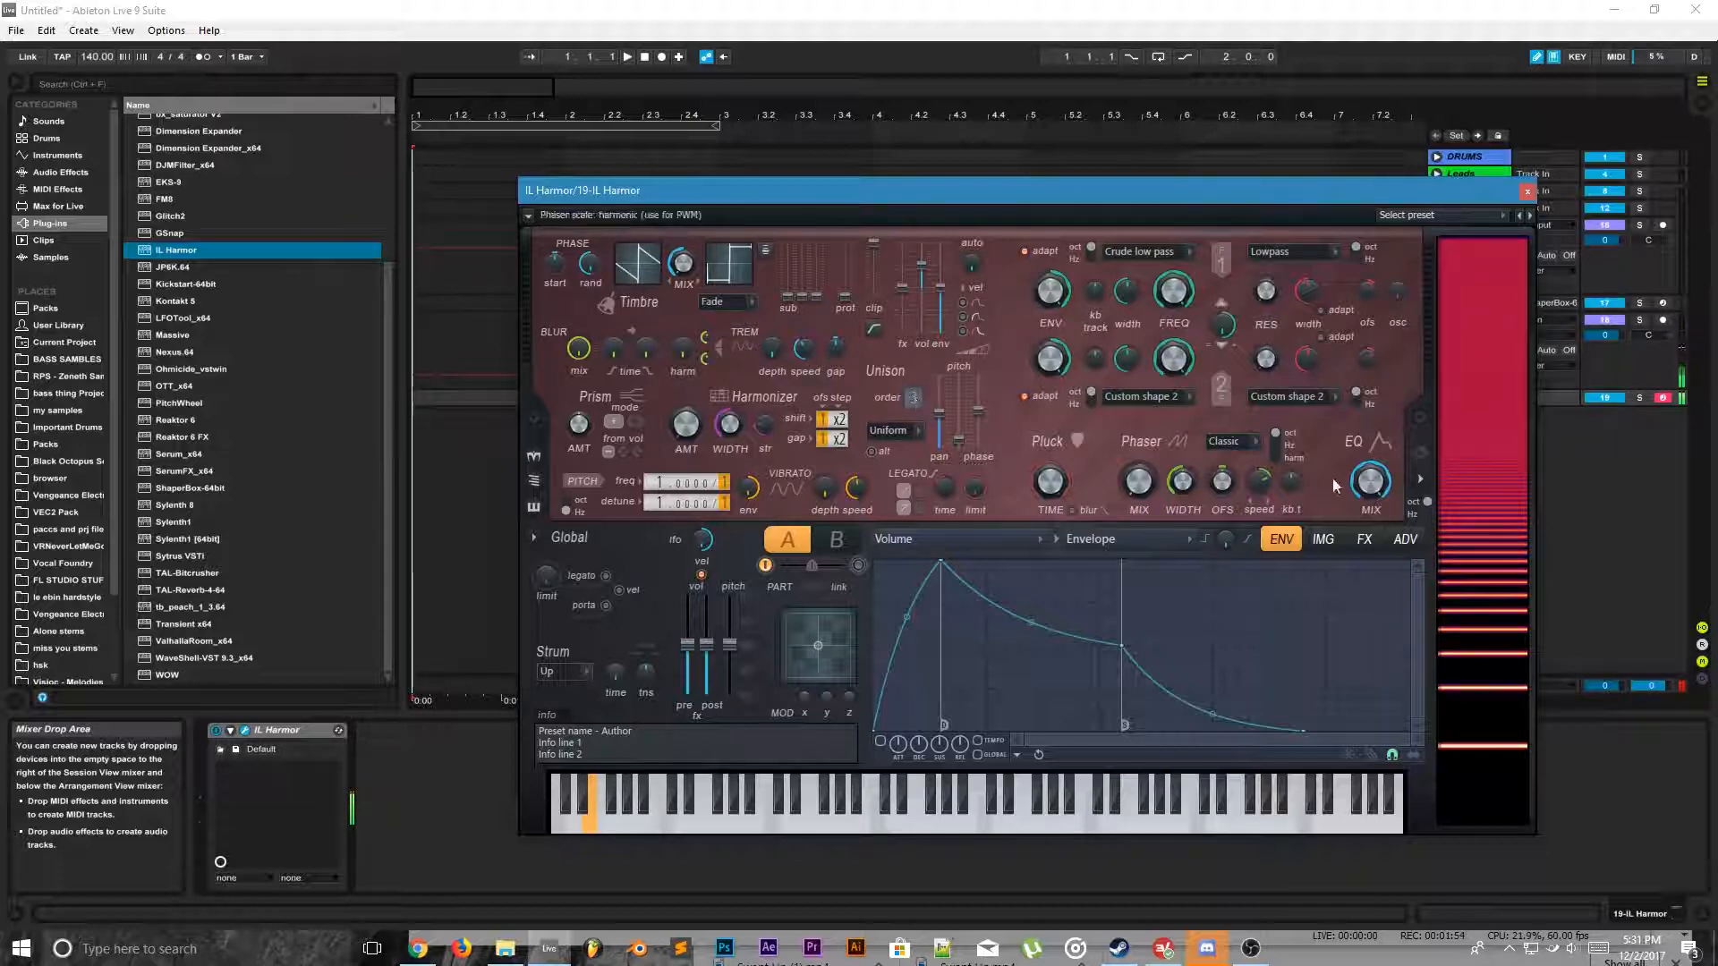
Step: Set filter 2's type to Phaser, adjust its frequency and open the Filter 2 frequency envelope
click(1178, 398)
click(1142, 671)
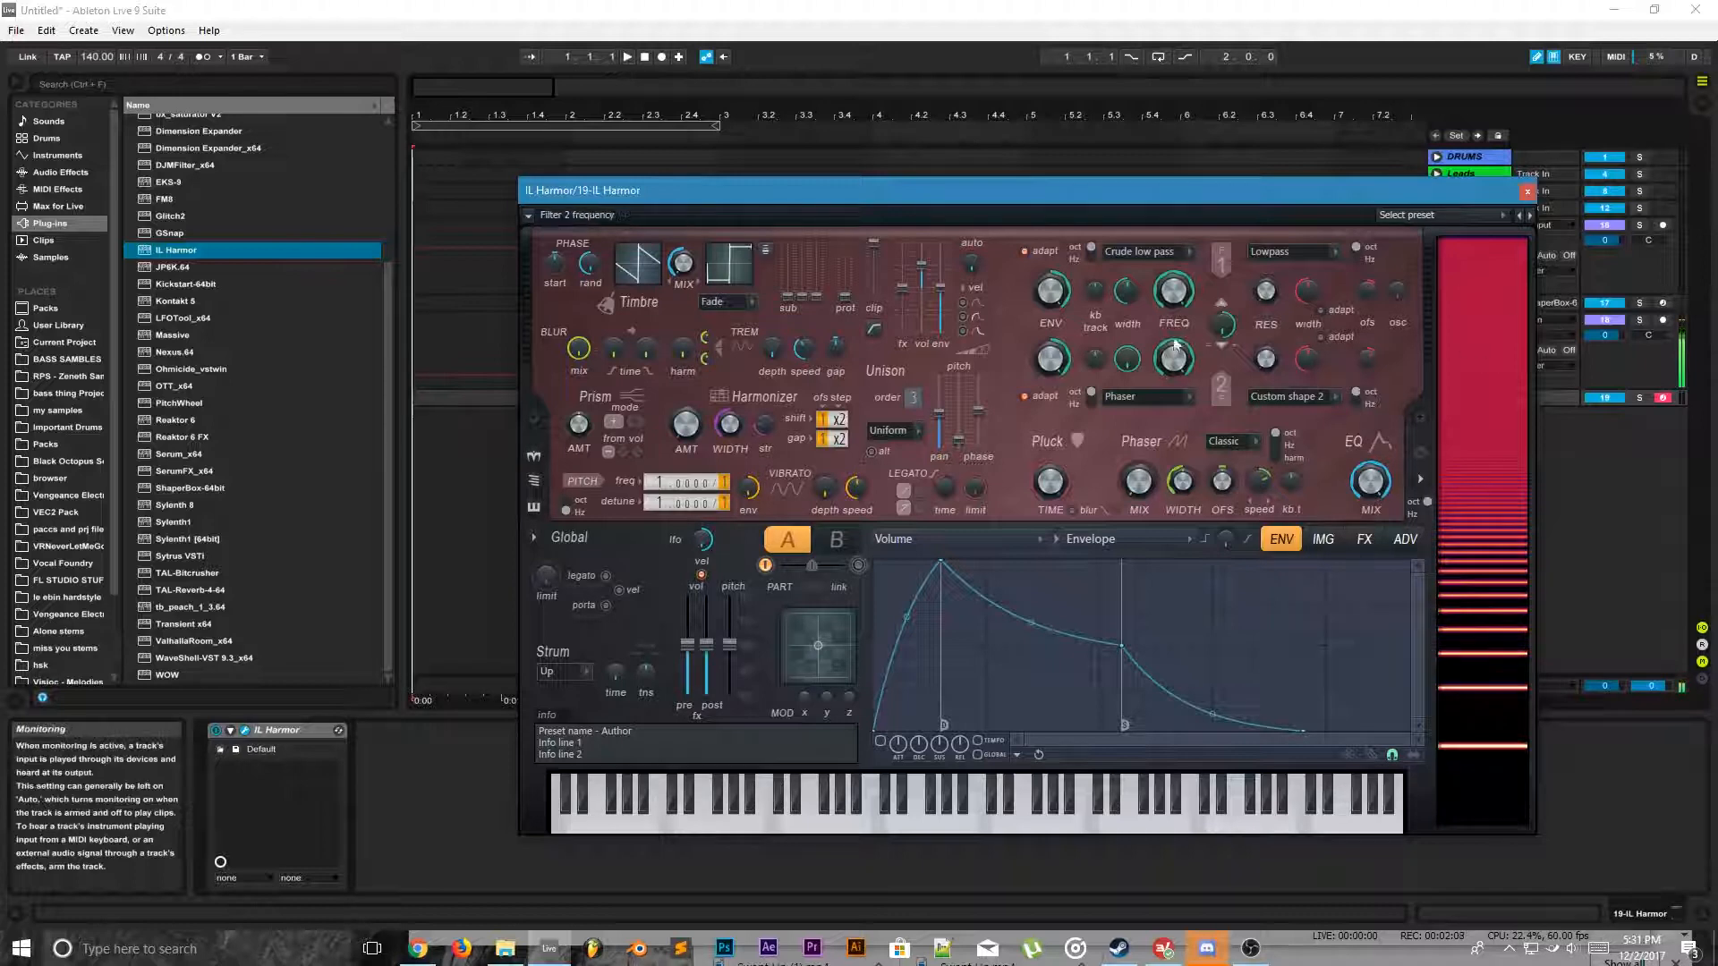
drag(1174, 359, 1174, 367)
mouse_move(1170, 367)
mouse_down()
mouse_move(1171, 443)
mouse_move(1170, 365)
mouse_up()
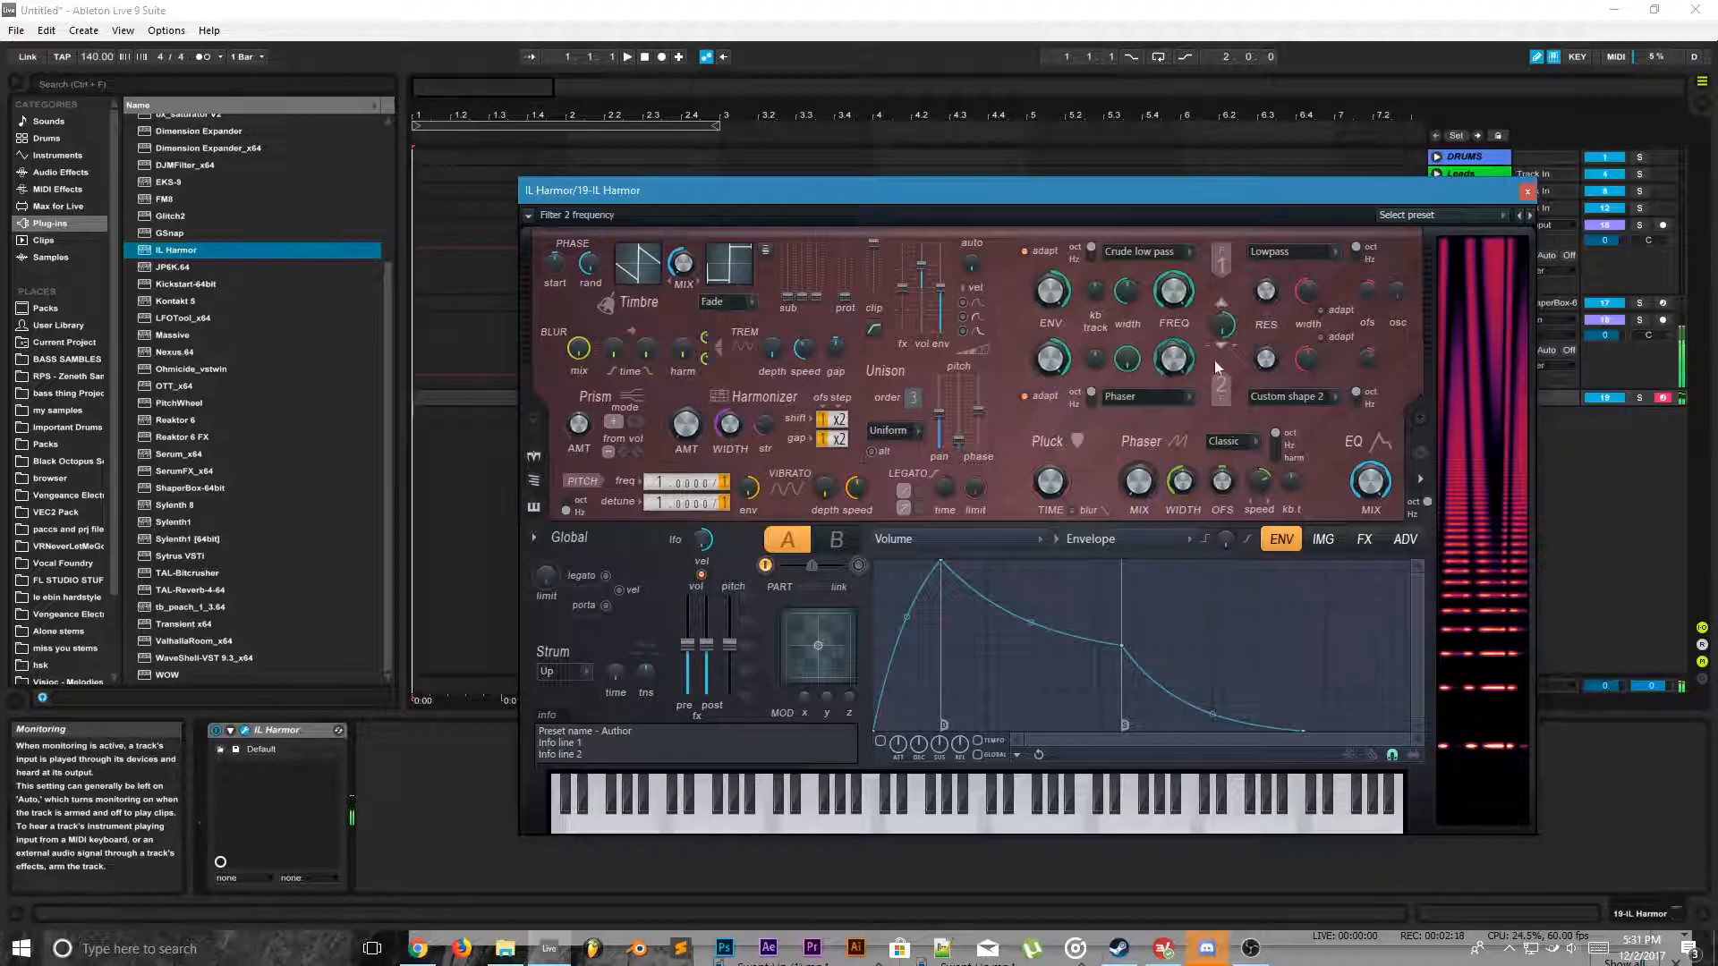
right_click(1177, 362)
click(1217, 412)
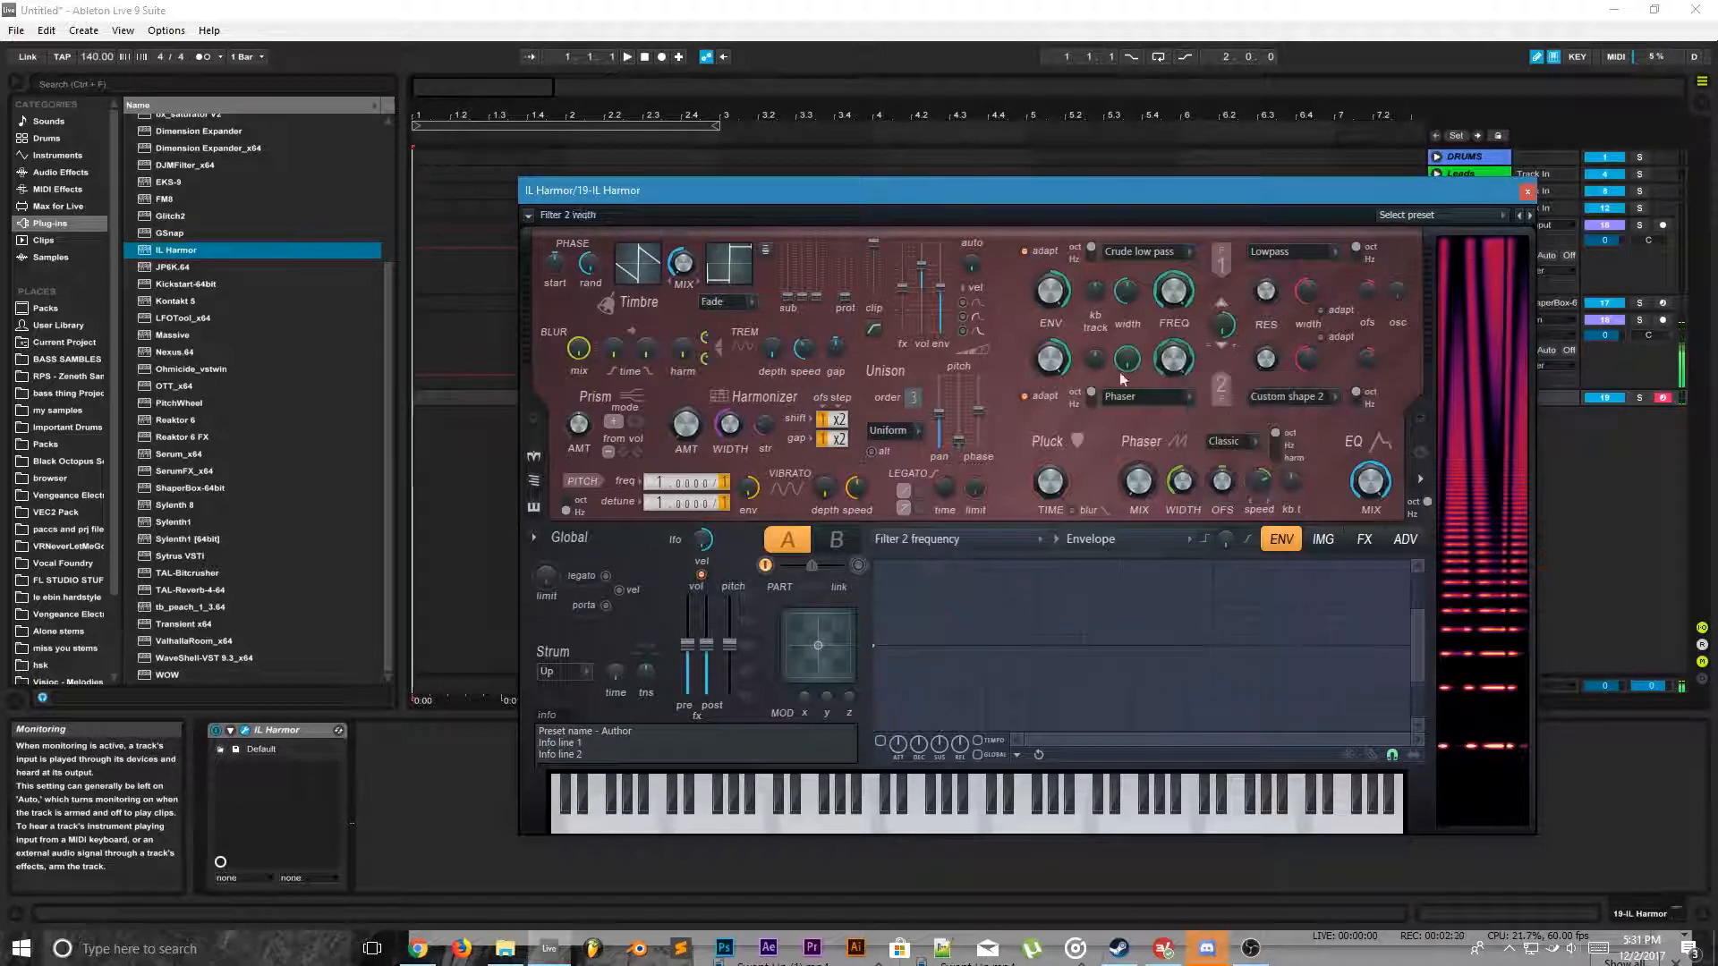
Step: Try out the type and mix controls of the separate Phaser section
click(1253, 440)
click(1245, 451)
drag(1190, 367, 1191, 418)
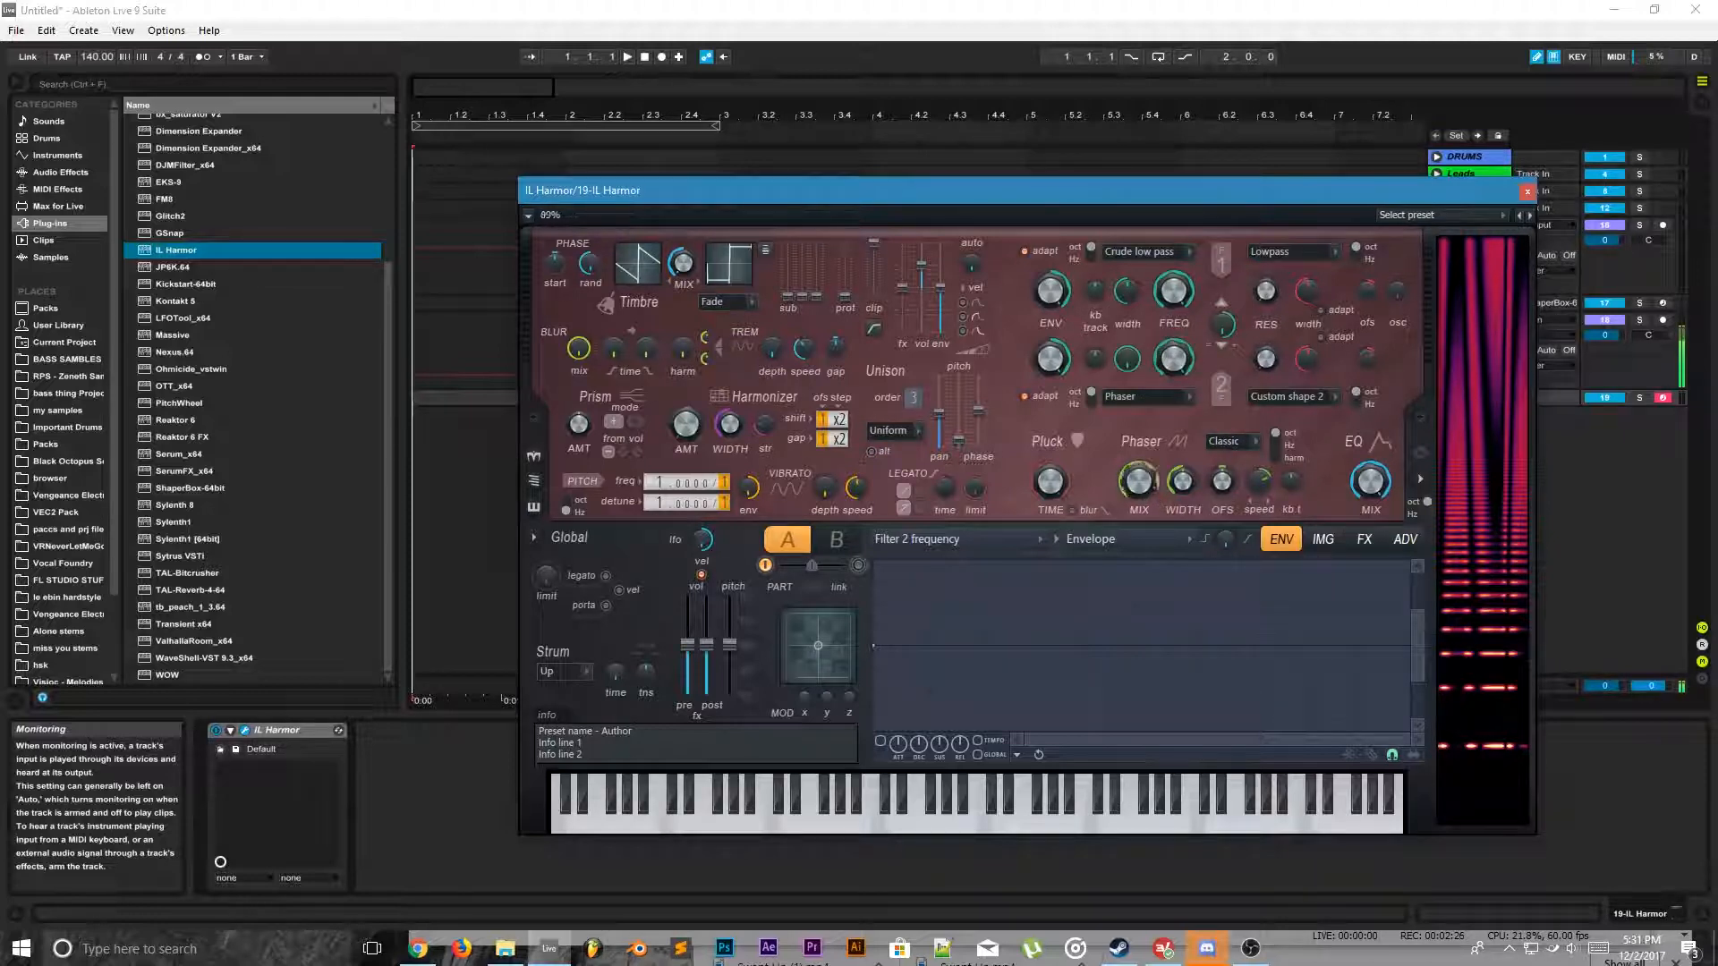
drag(1141, 493, 1138, 519)
Step: Build a tempo-based falling ramp with an instant reset in the Filter 2 frequency envelope and make all of it loop
right_click(1173, 360)
click(1199, 405)
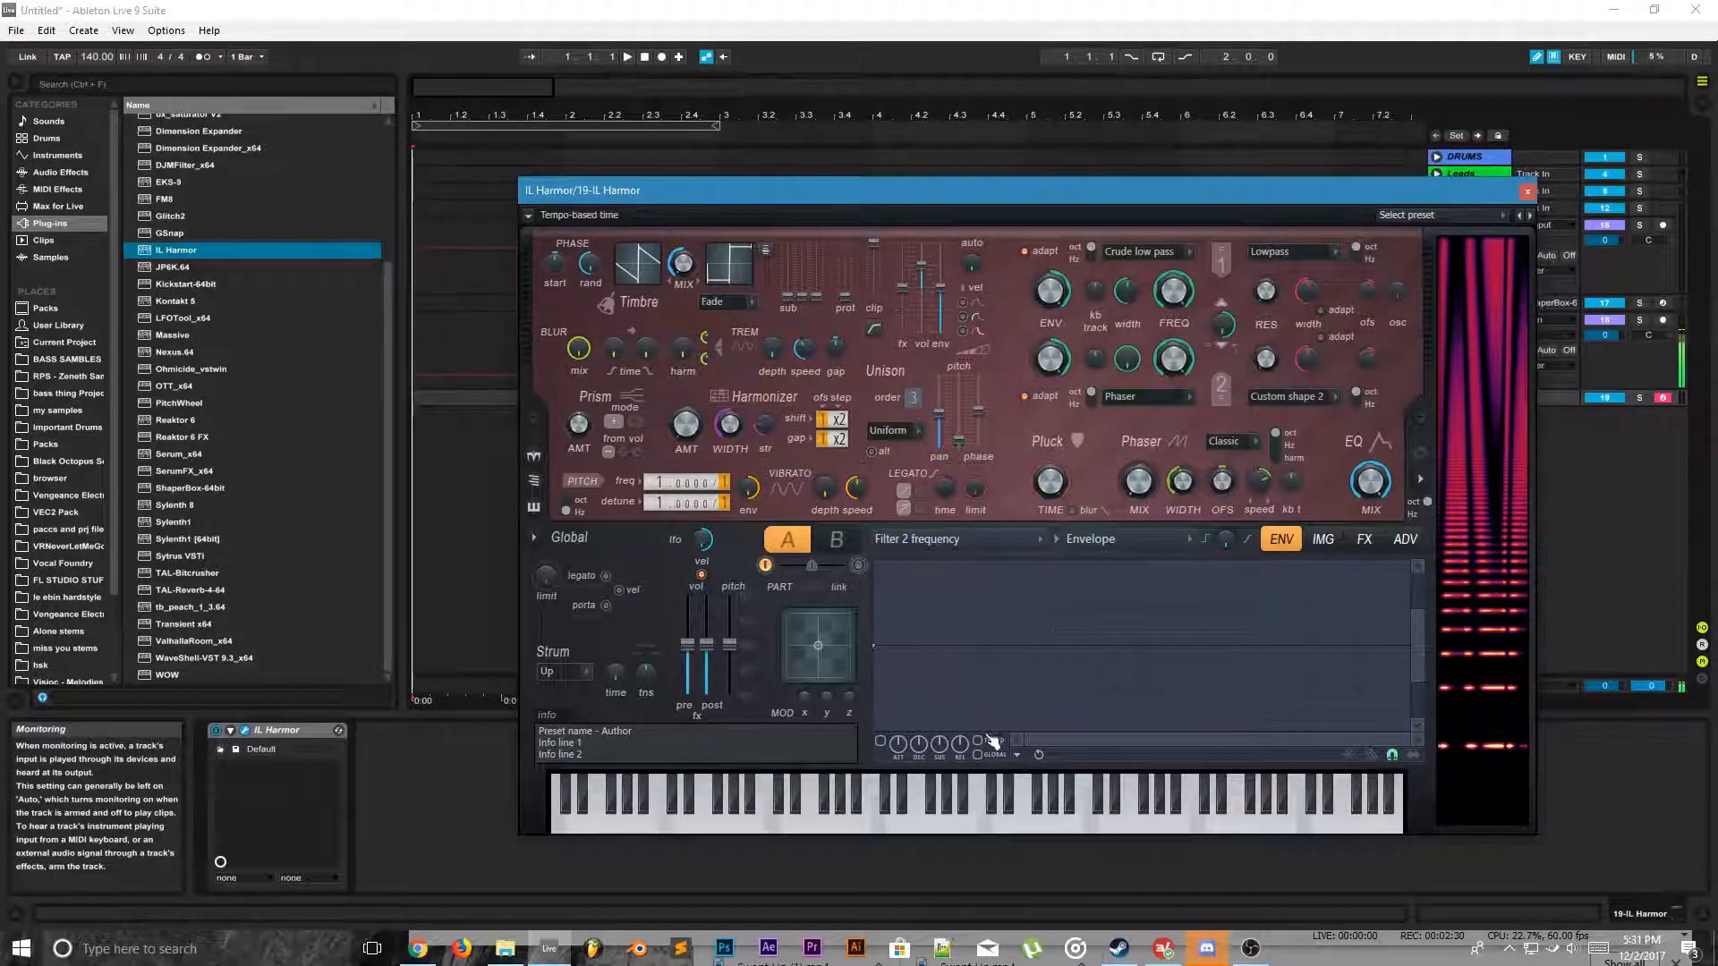
click(1017, 755)
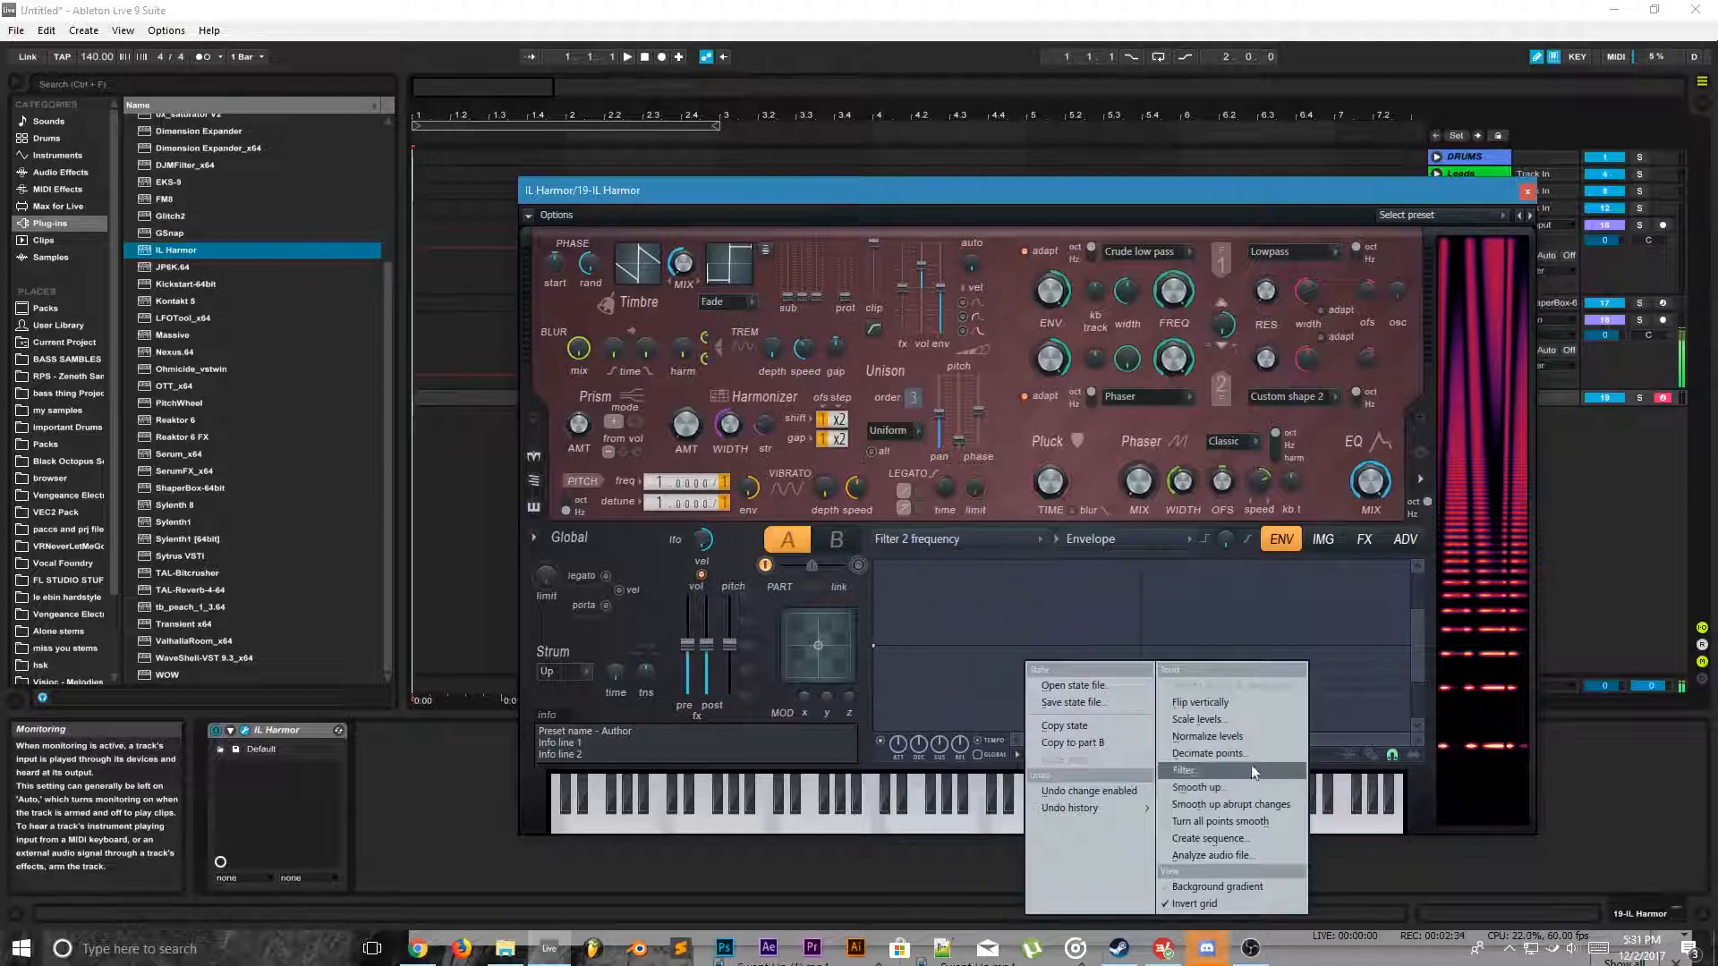
right_click(1008, 698)
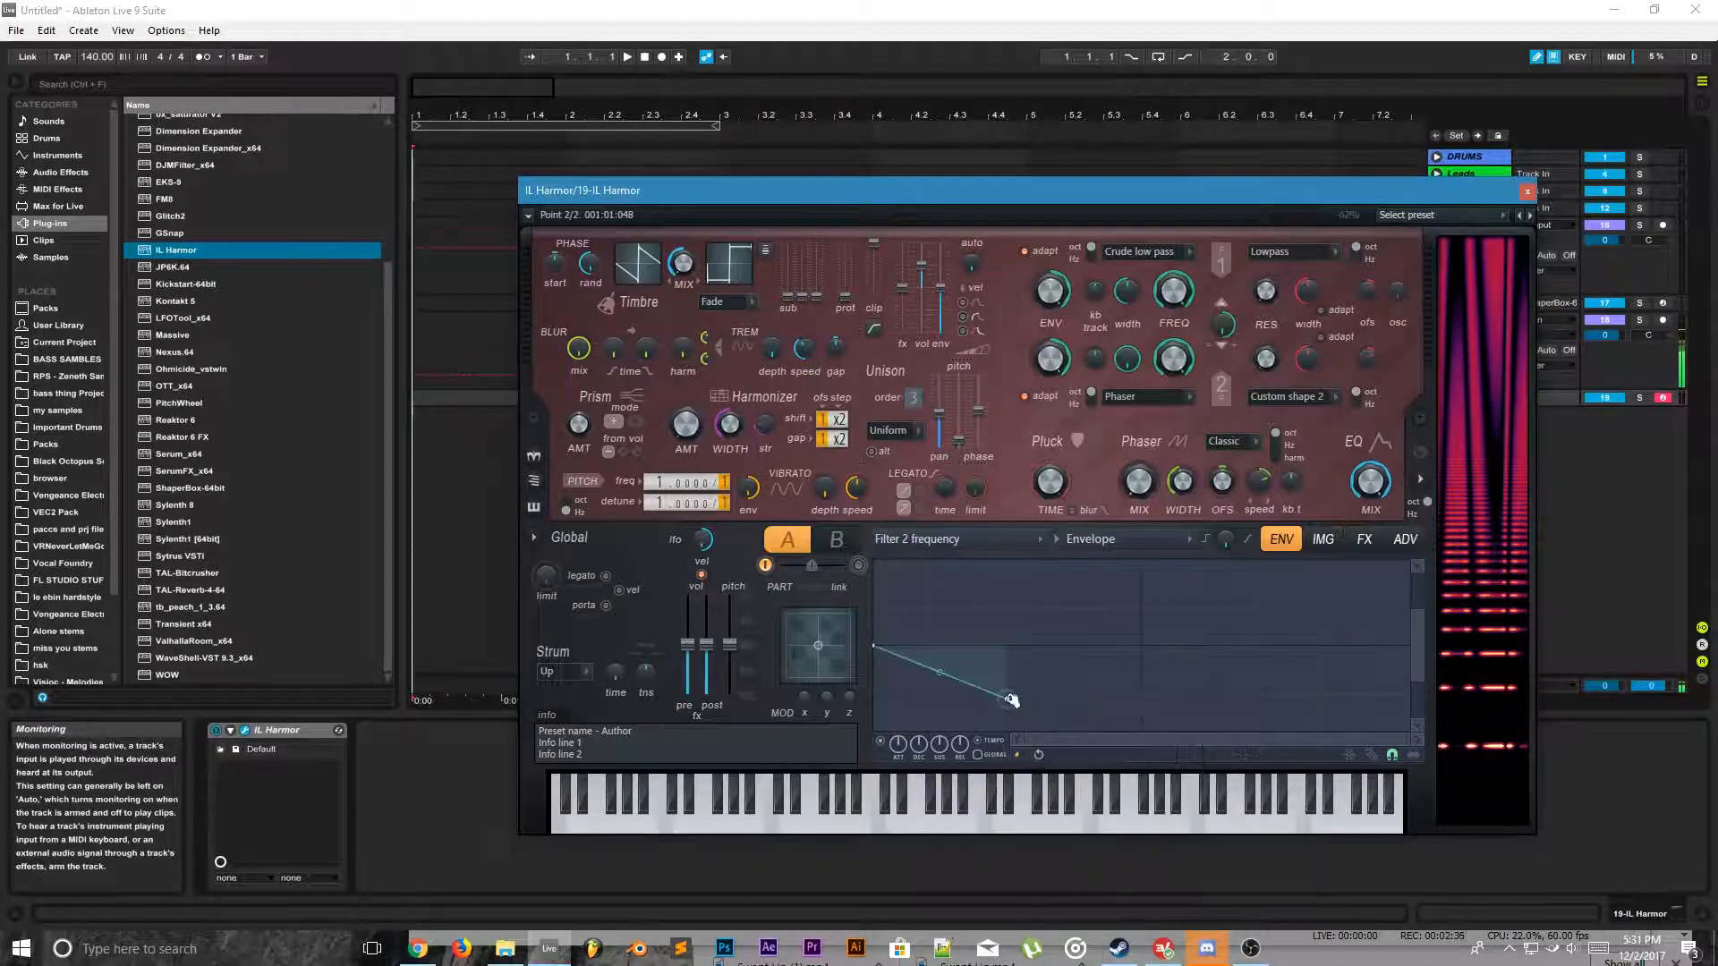
right_click(1010, 664)
right_click(1018, 683)
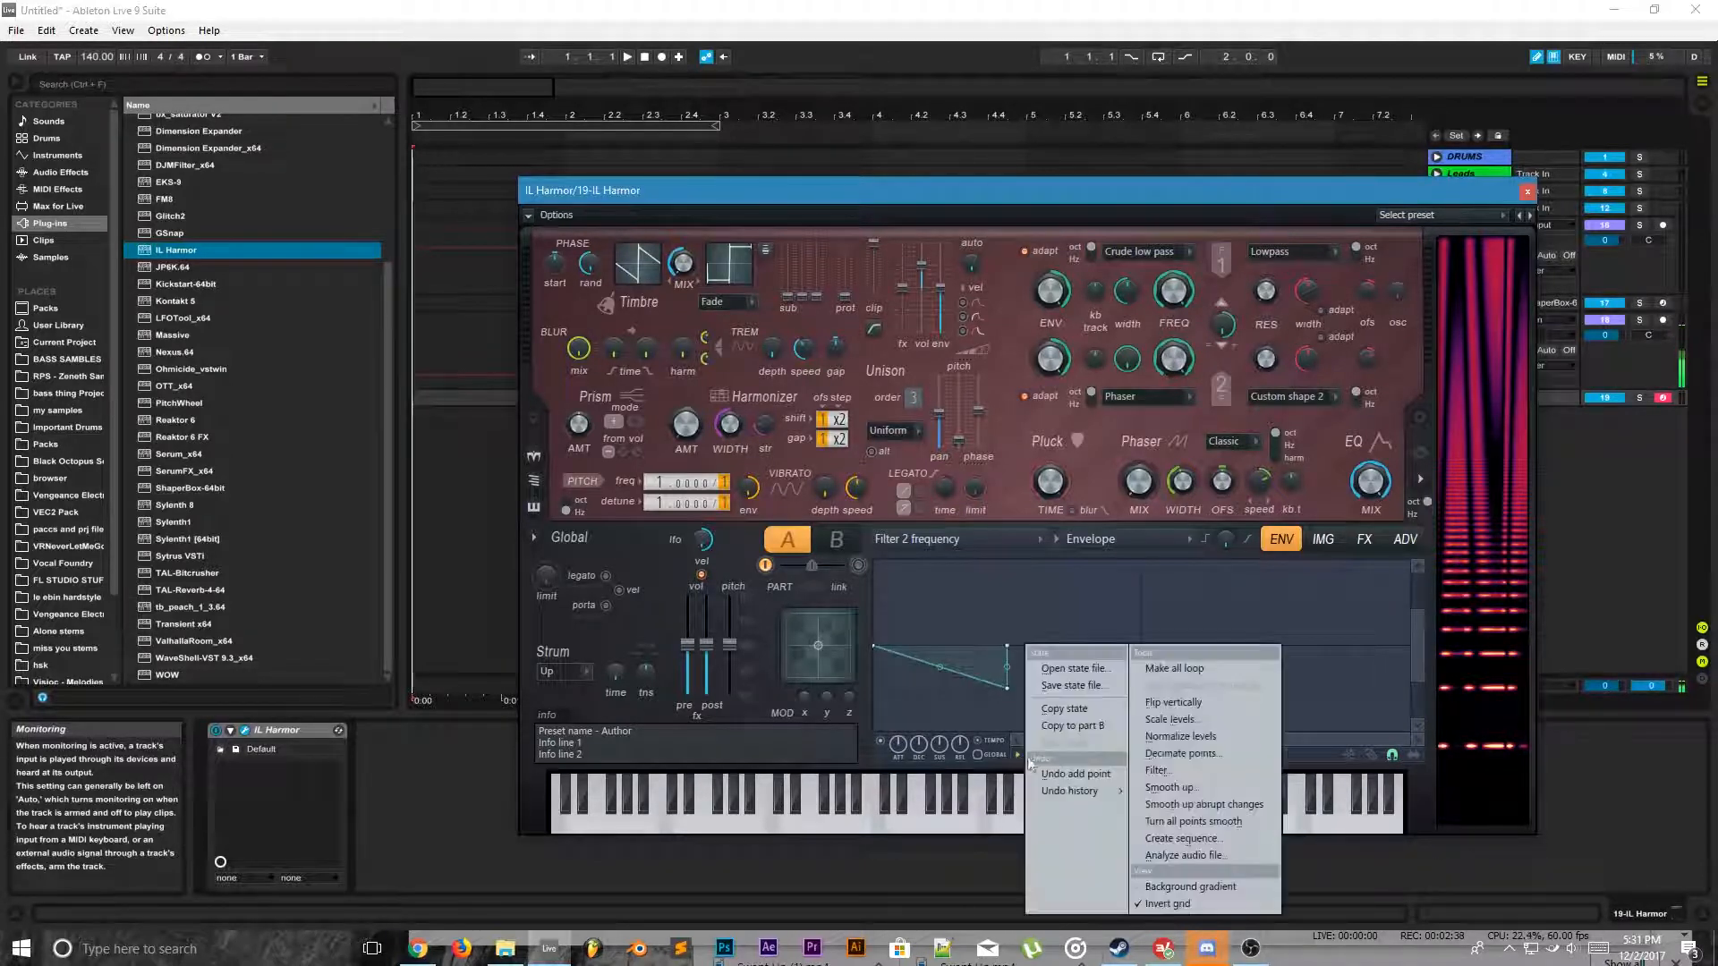
click(1215, 666)
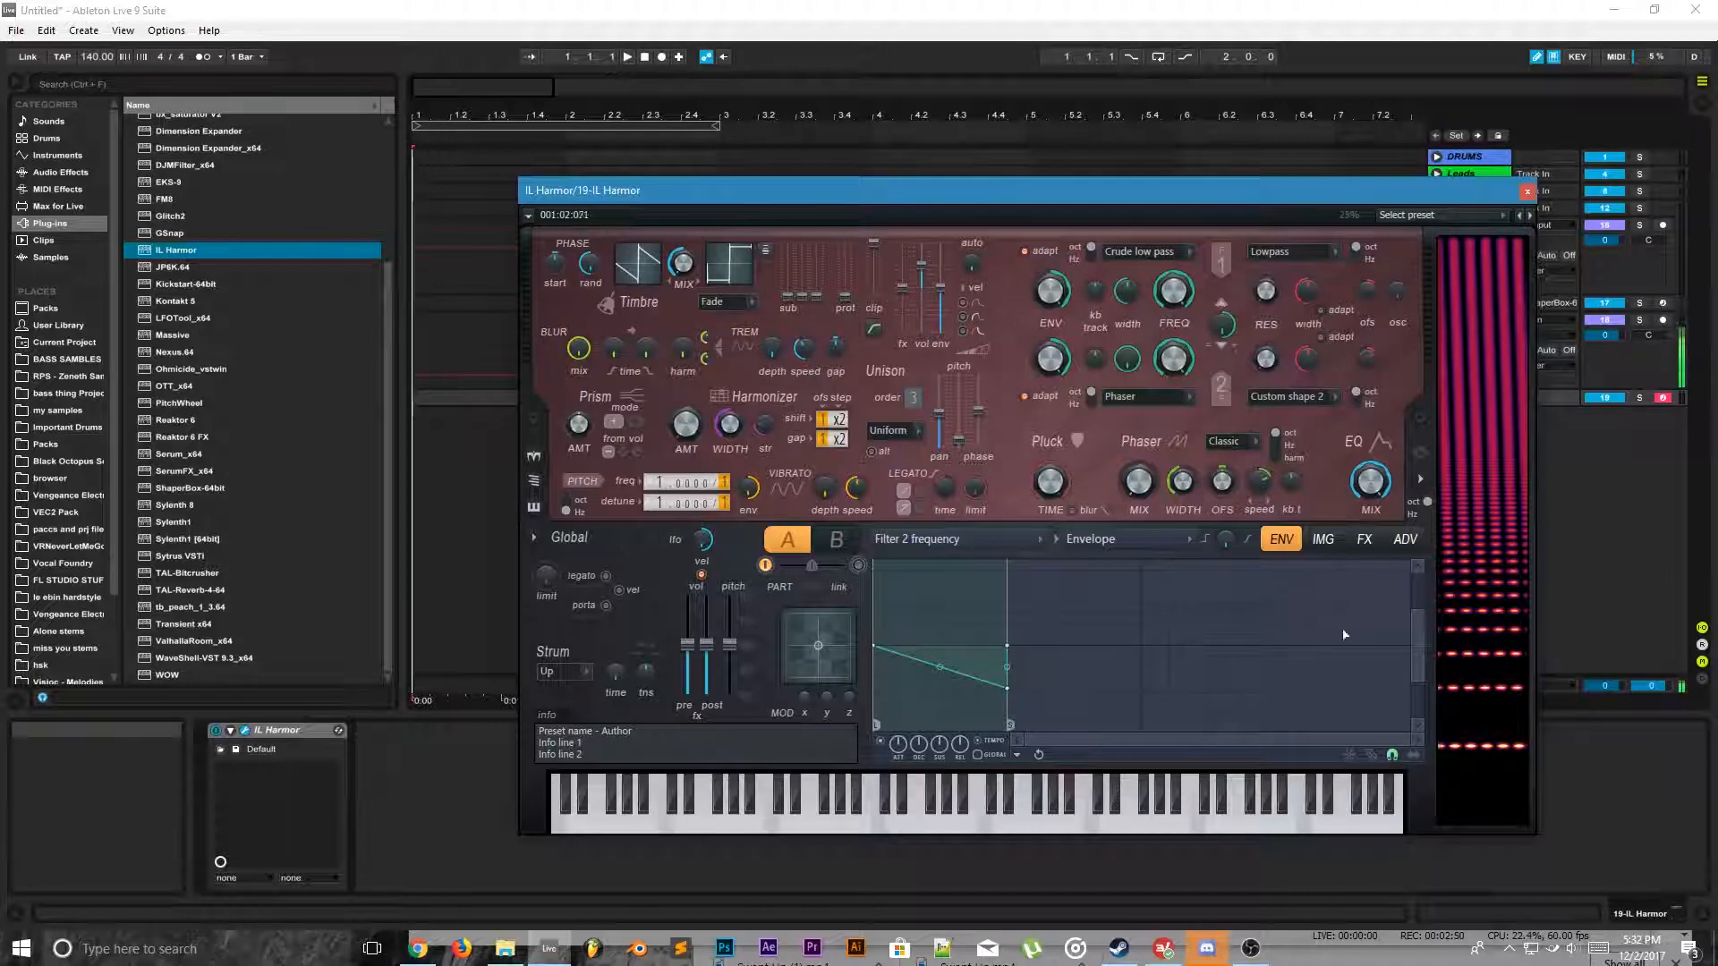
Step: Lengthen the looping filter 2 frequency ramp to 001:02:000 and lower its end point to -150%
drag(1425, 648, 1421, 707)
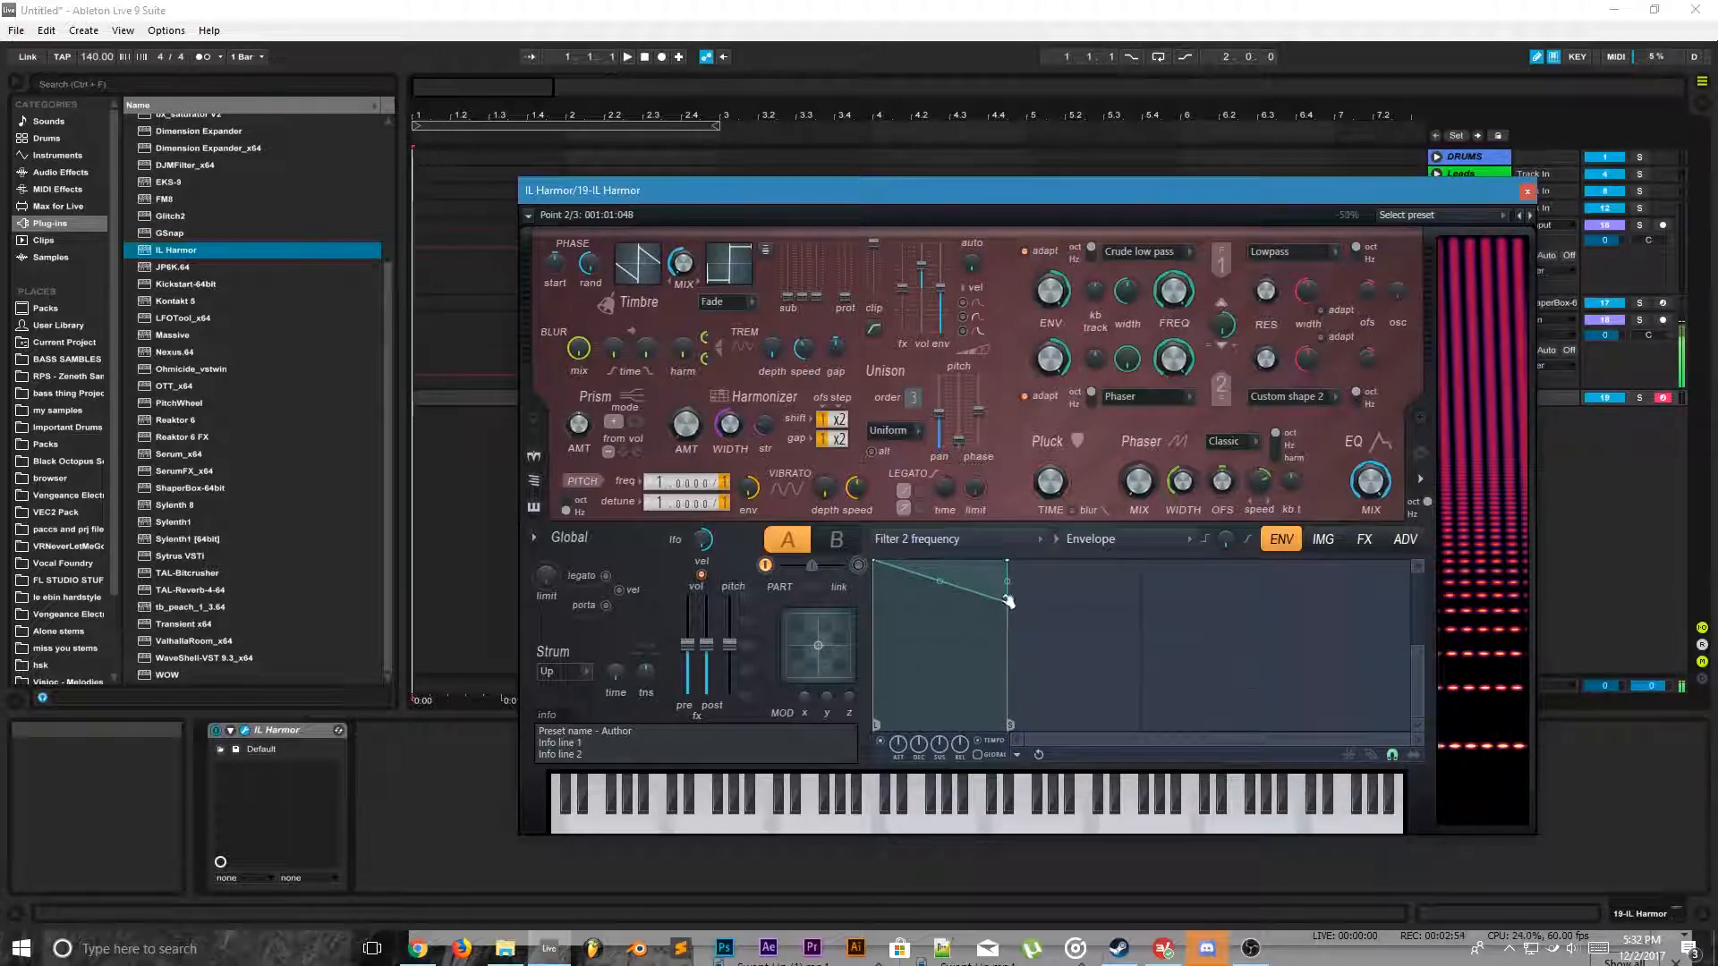
drag(1007, 602, 1007, 644)
drag(1011, 565, 1143, 582)
drag(1011, 662, 1139, 663)
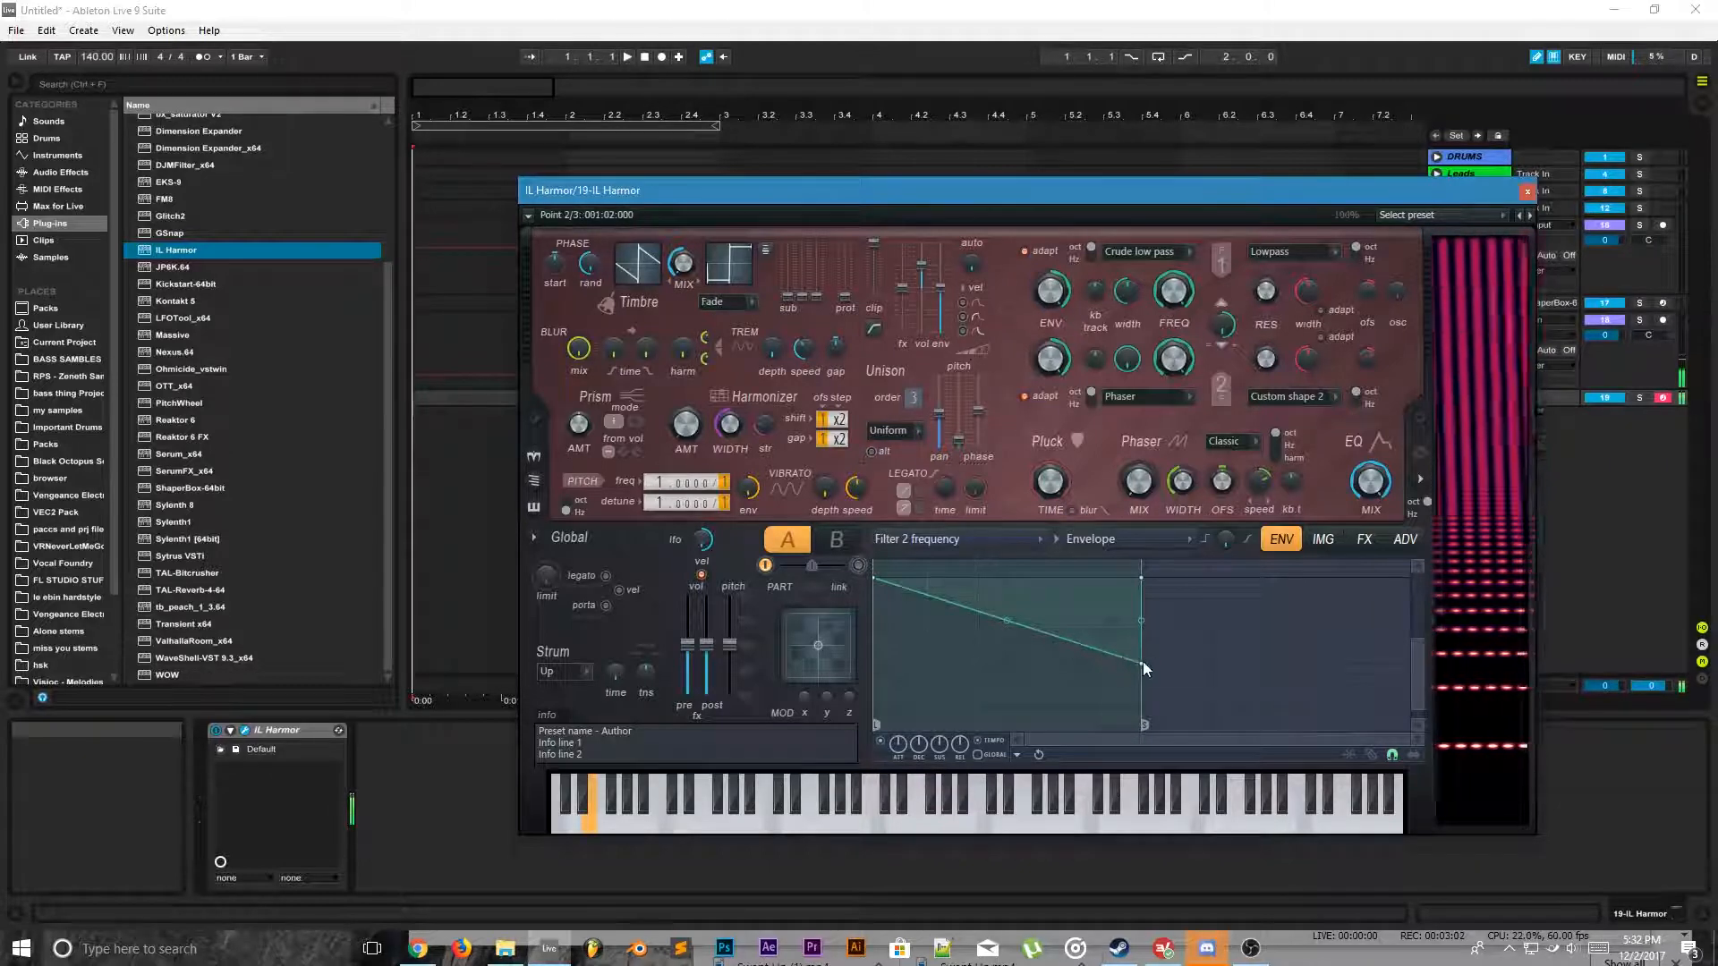
drag(1142, 662, 1145, 706)
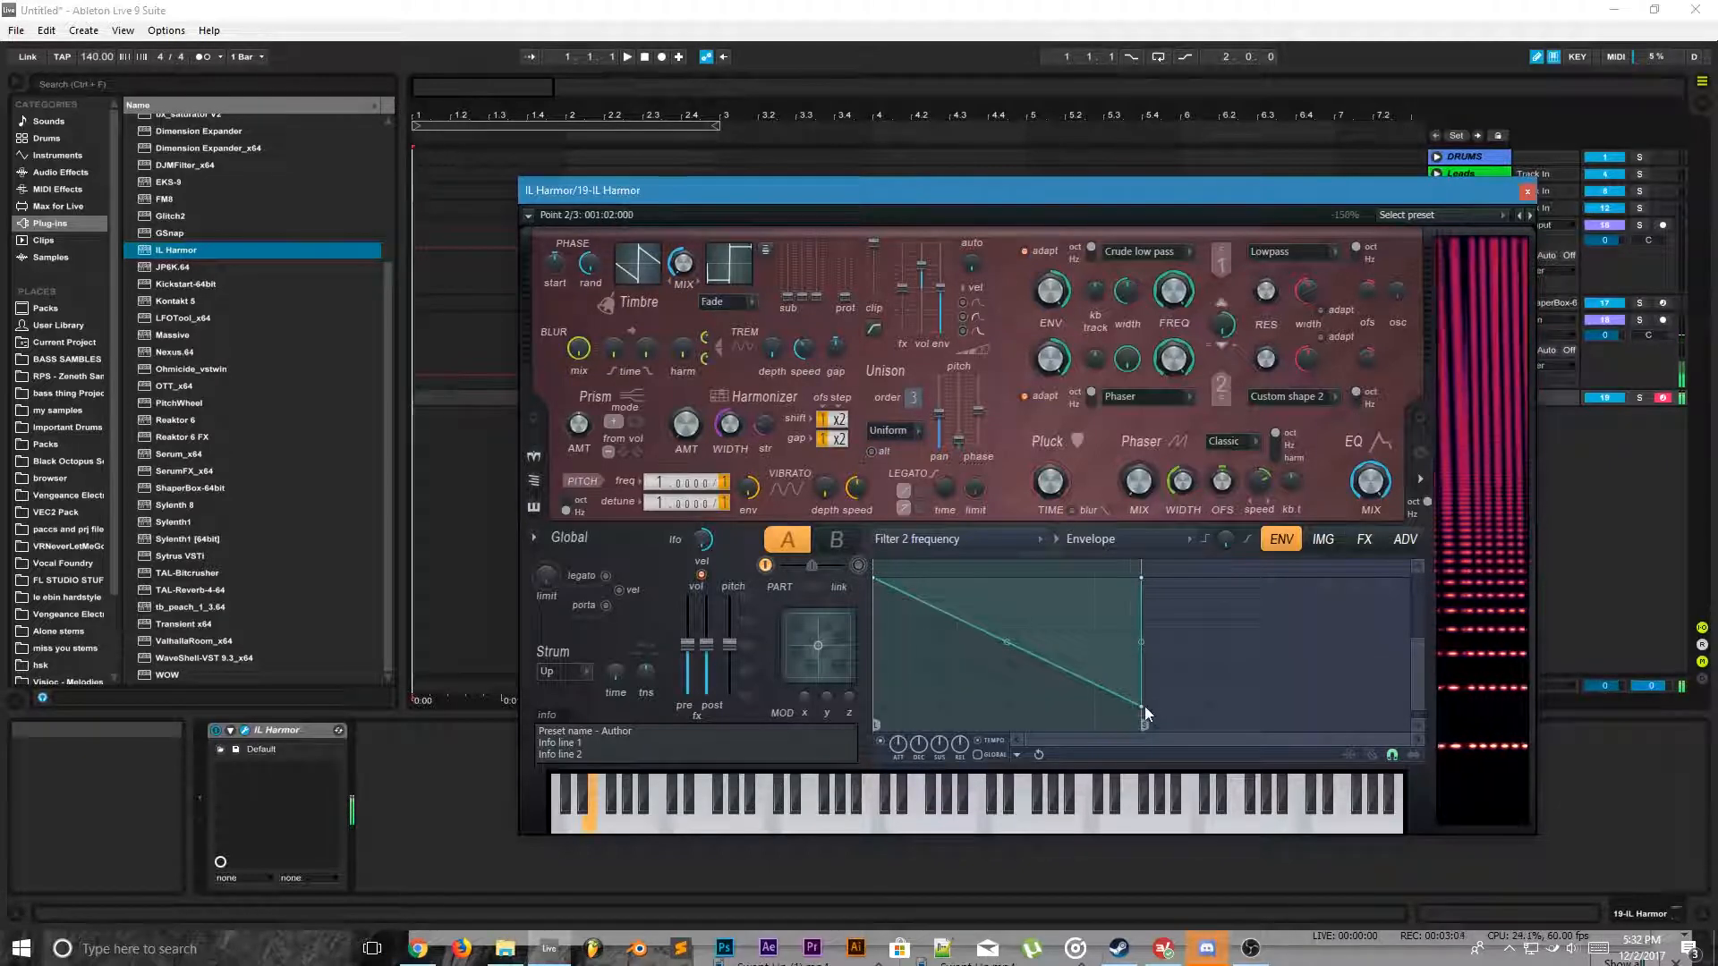
Step: Shorten the looping filter 2 frequency ramp to about half its length with a shallower drop, and close the Harmor window
drag(1145, 706, 1011, 624)
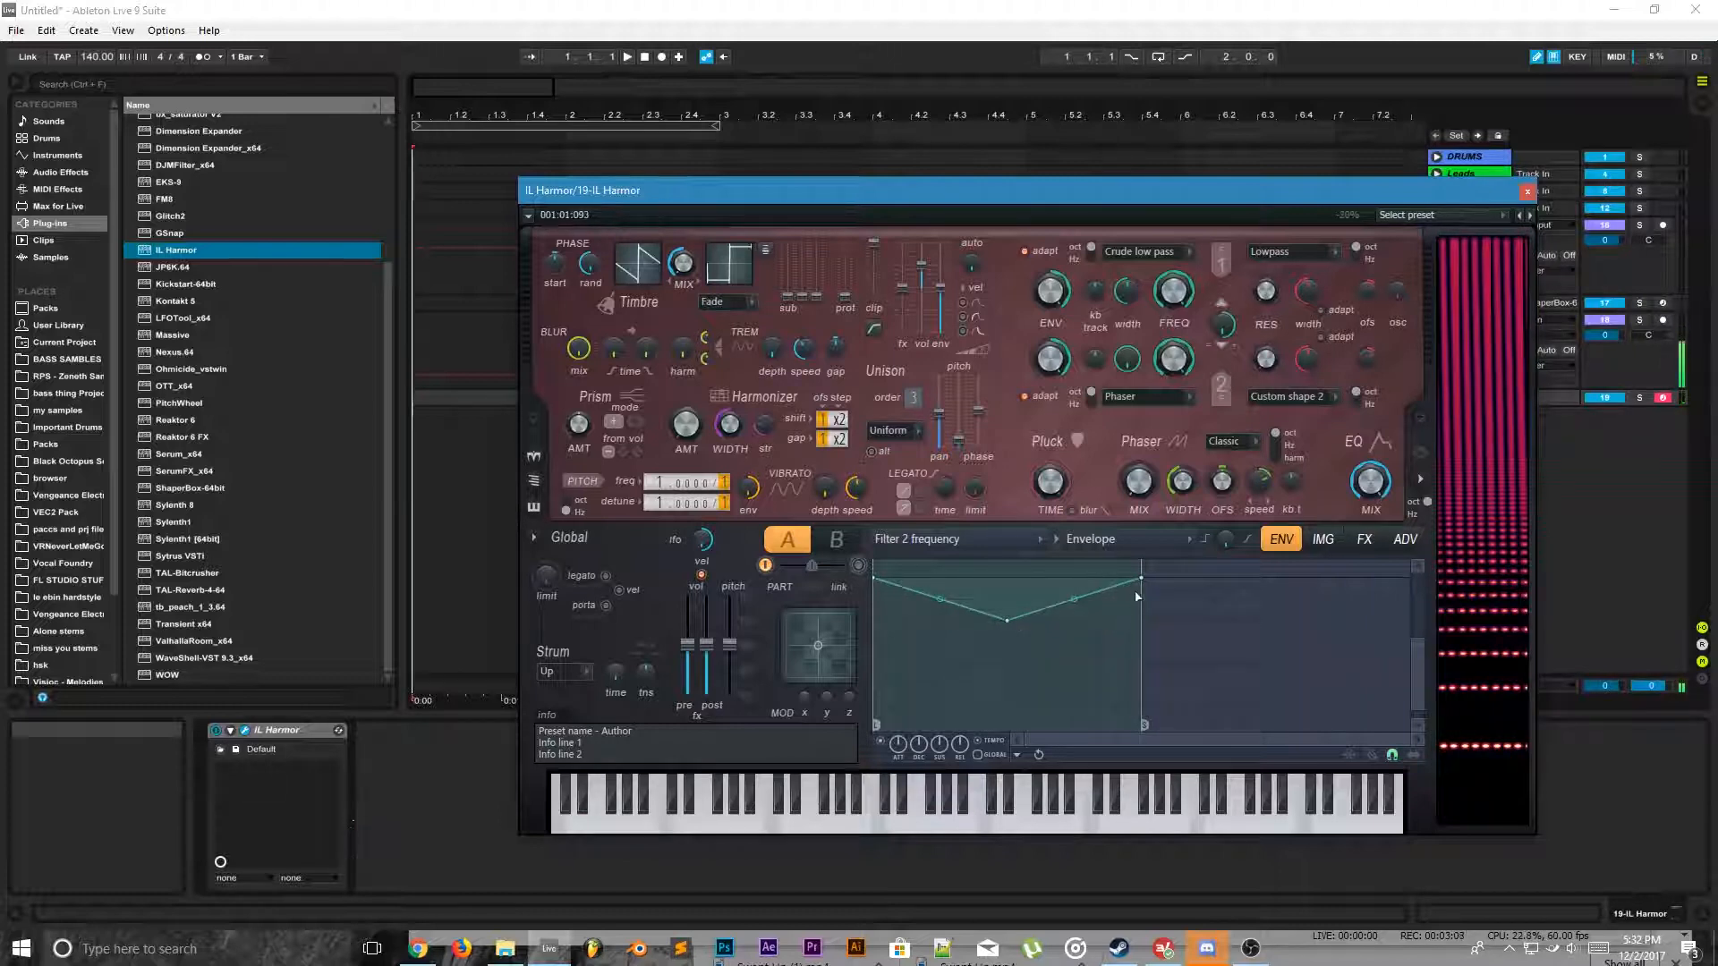
drag(1142, 578, 1031, 582)
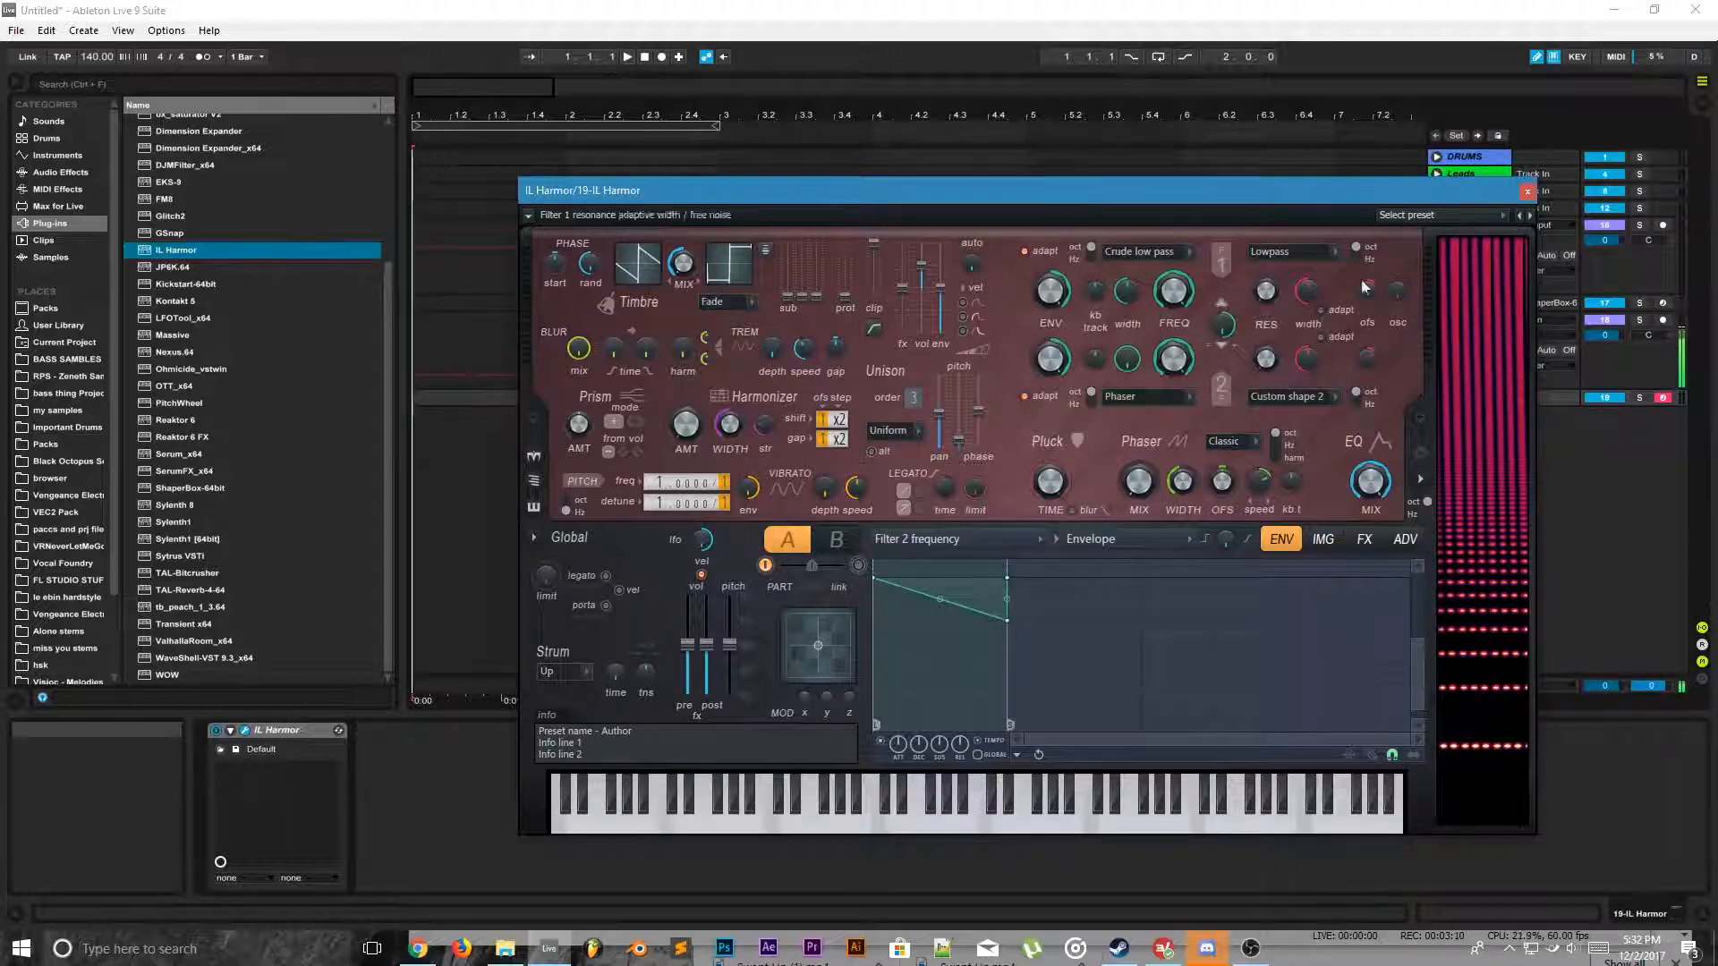
click(1528, 191)
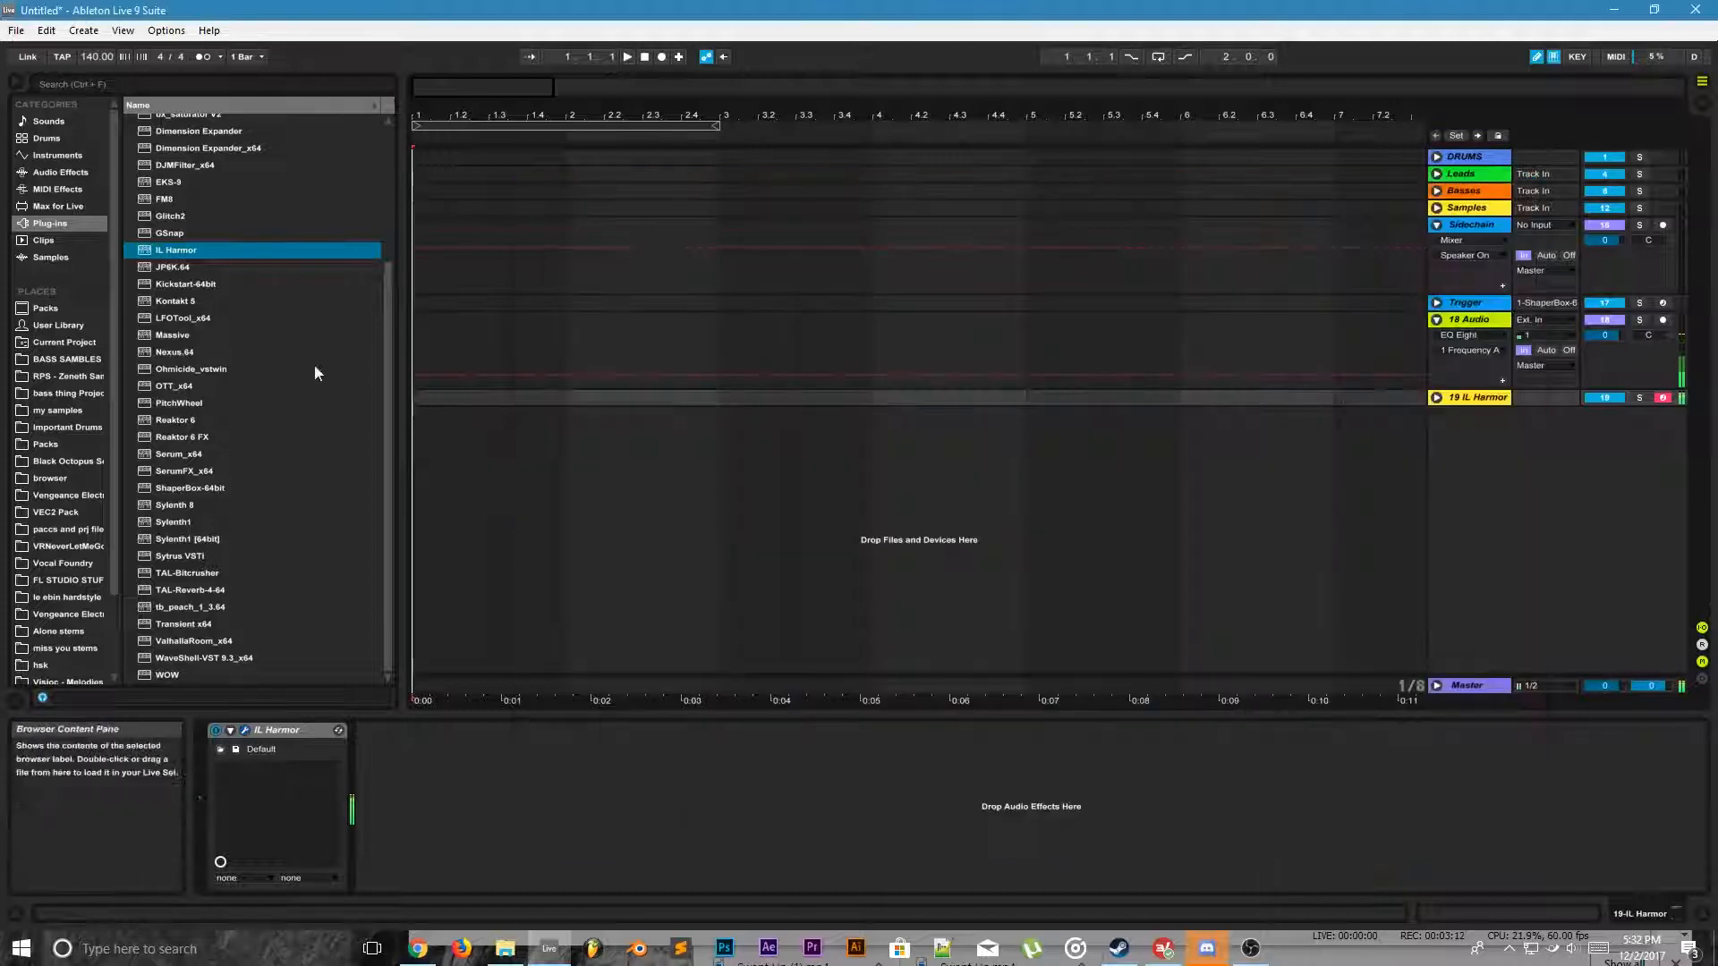
Step: Add the OTT Multiband Dynamics effect after IL Harmor and lower its Amount to 46%
click(64, 171)
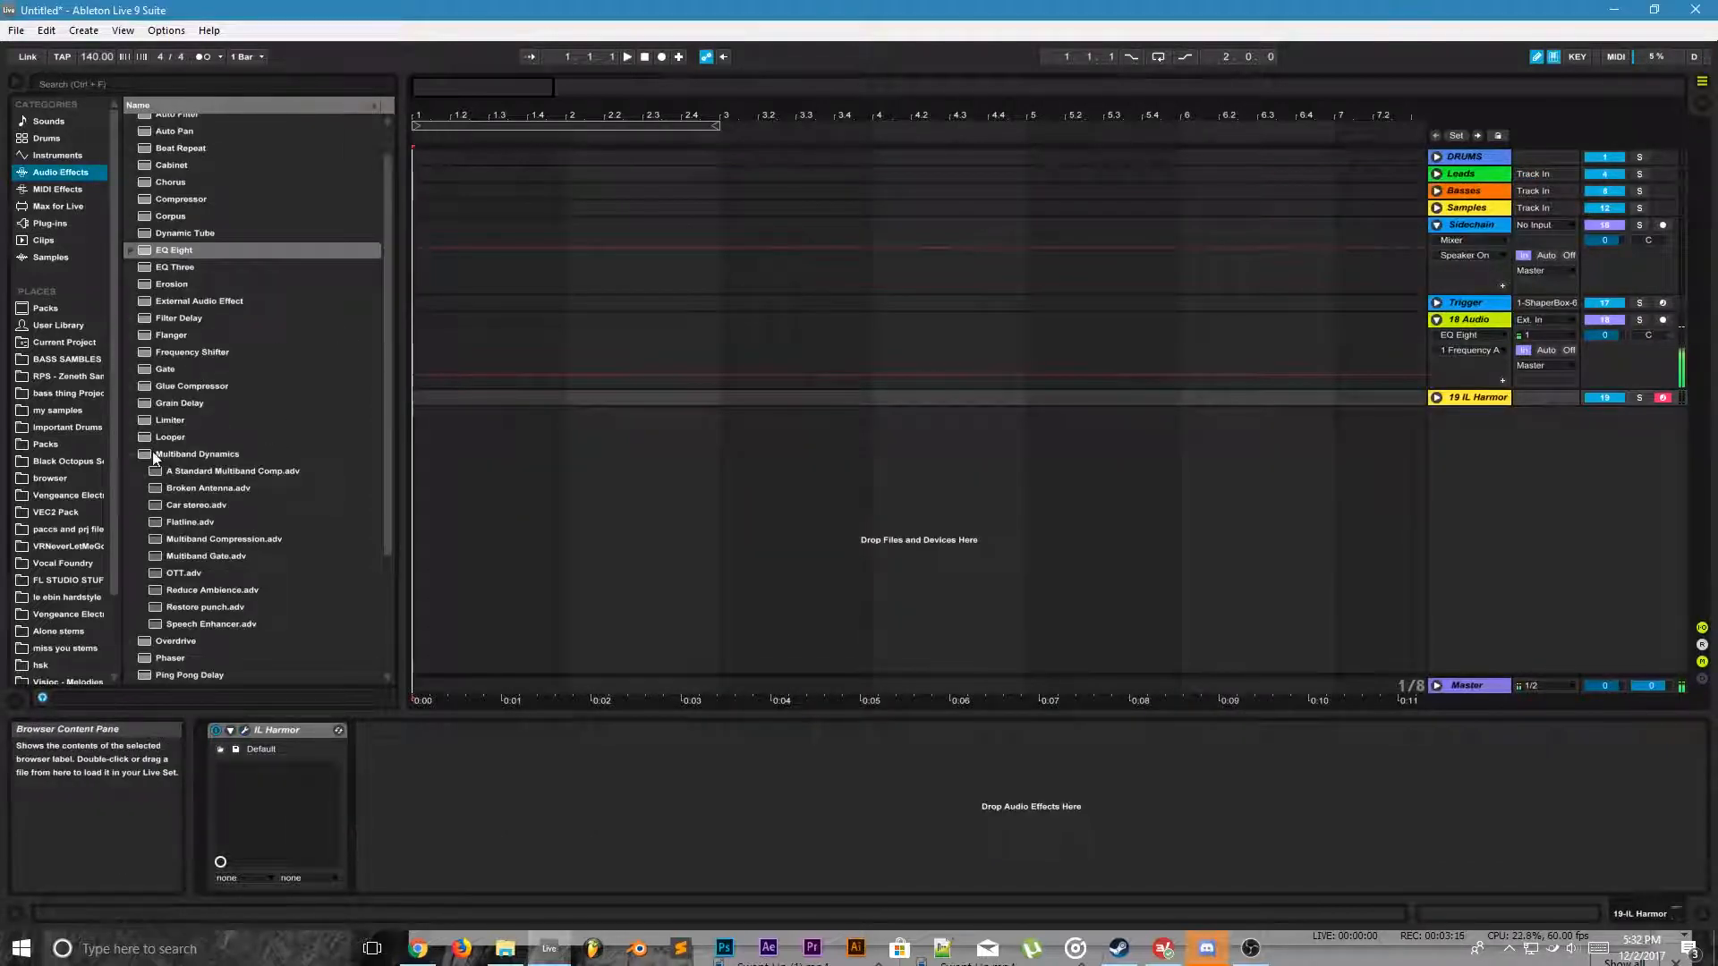
click(133, 455)
drag(198, 455, 363, 773)
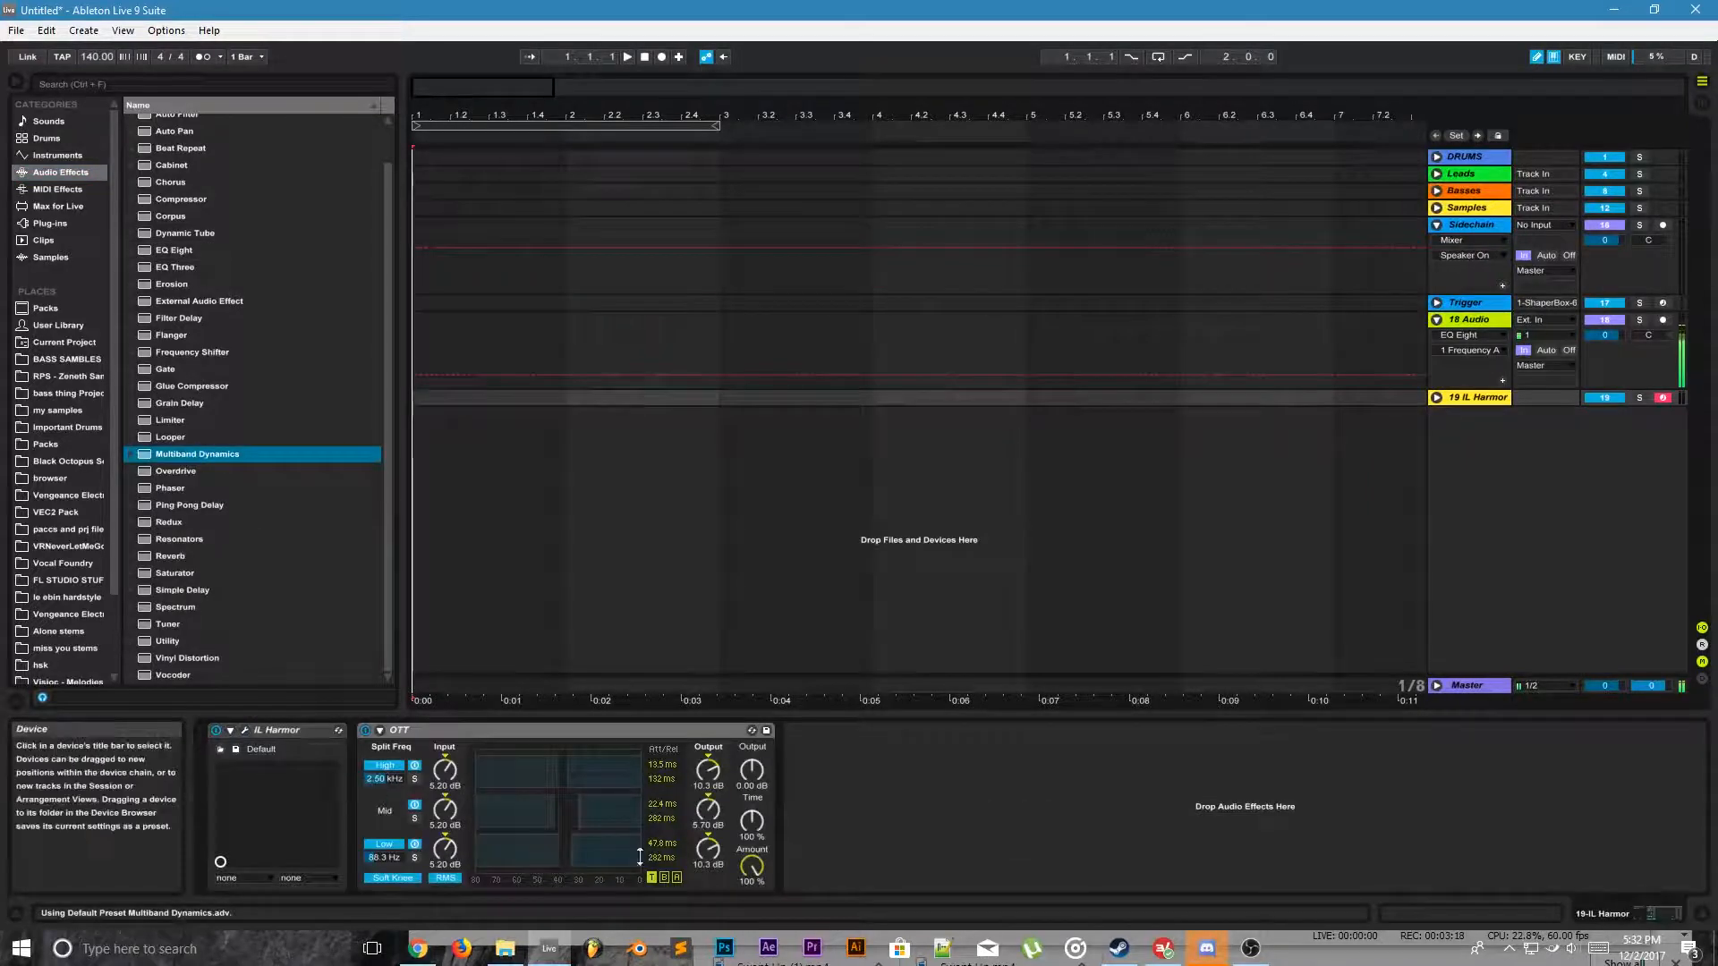
mouse_move(747, 868)
mouse_down()
mouse_move(762, 828)
mouse_move(756, 881)
mouse_move(755, 867)
mouse_up()
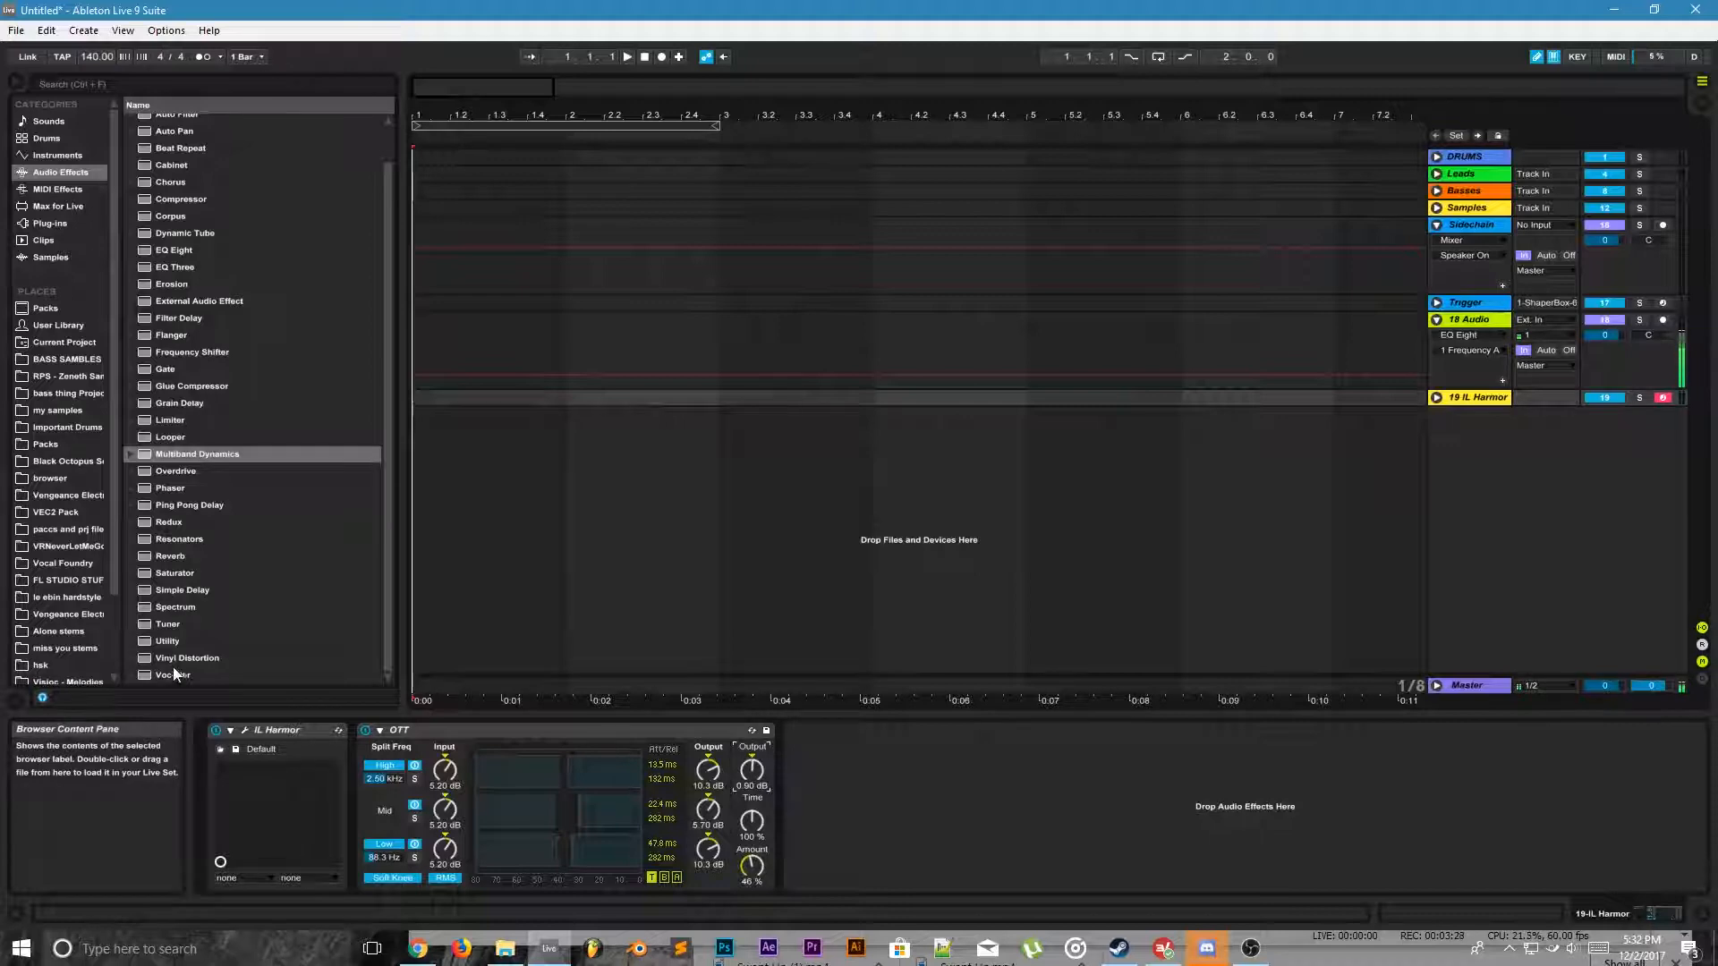
Step: Add a Vocoder after OTT with its carrier set to Modulator and Enhance enabled
drag(175, 675, 1074, 875)
click(834, 763)
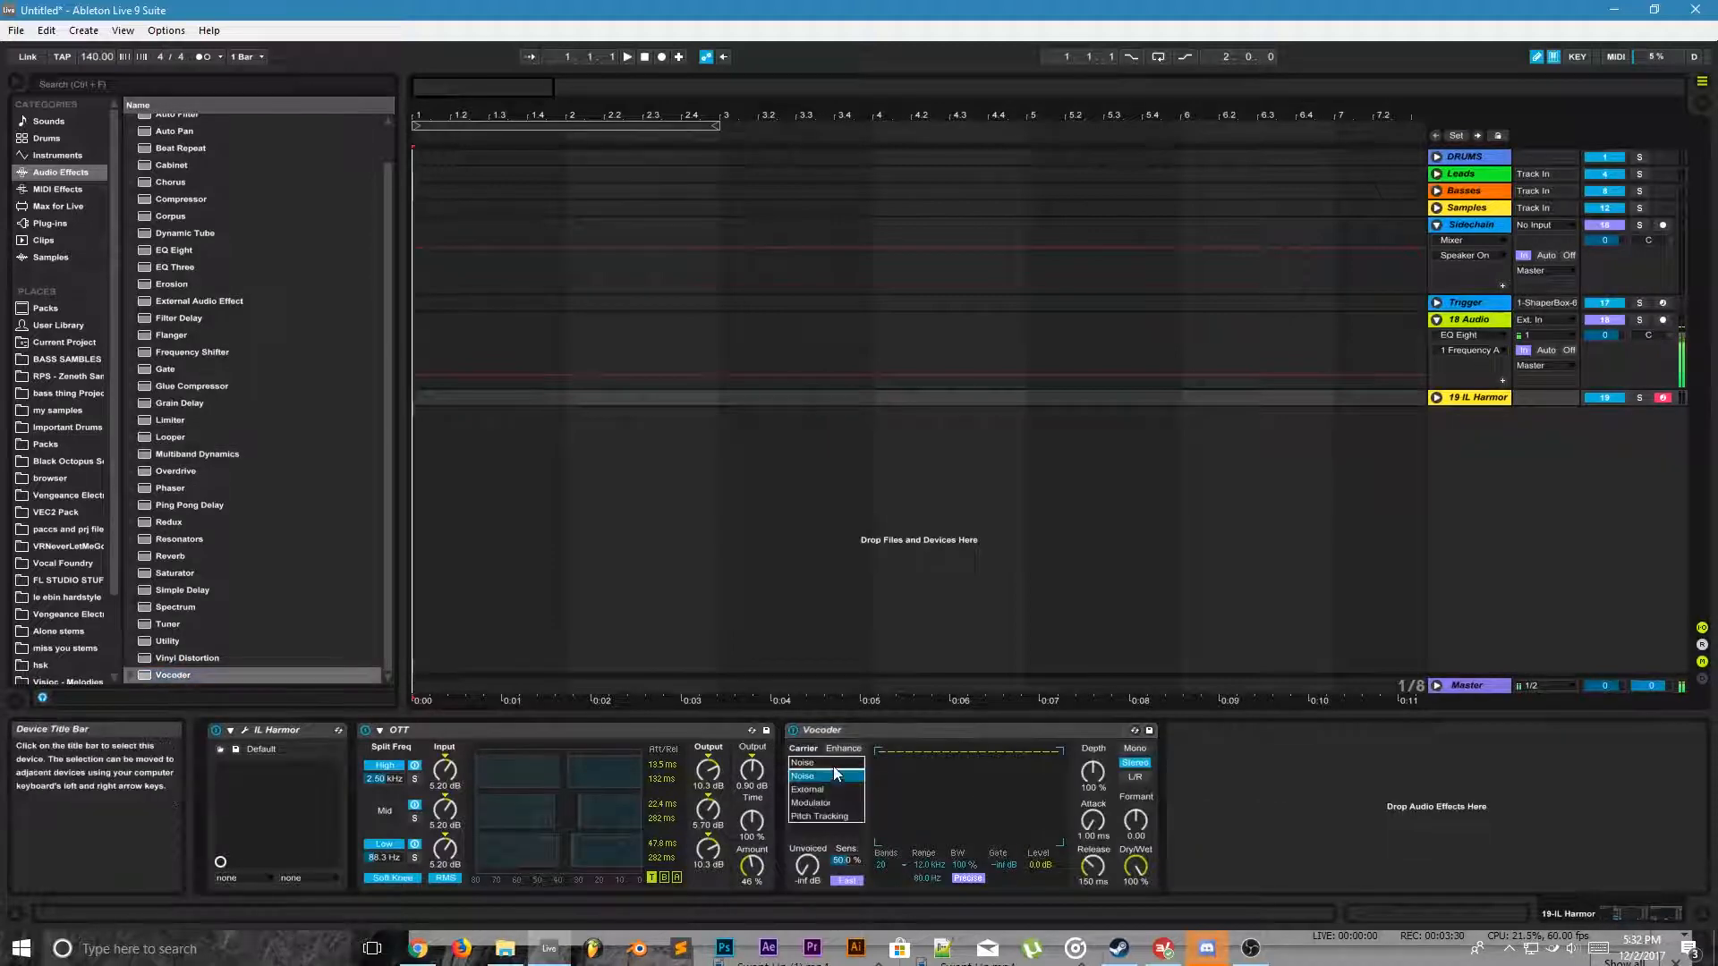
click(840, 801)
click(844, 749)
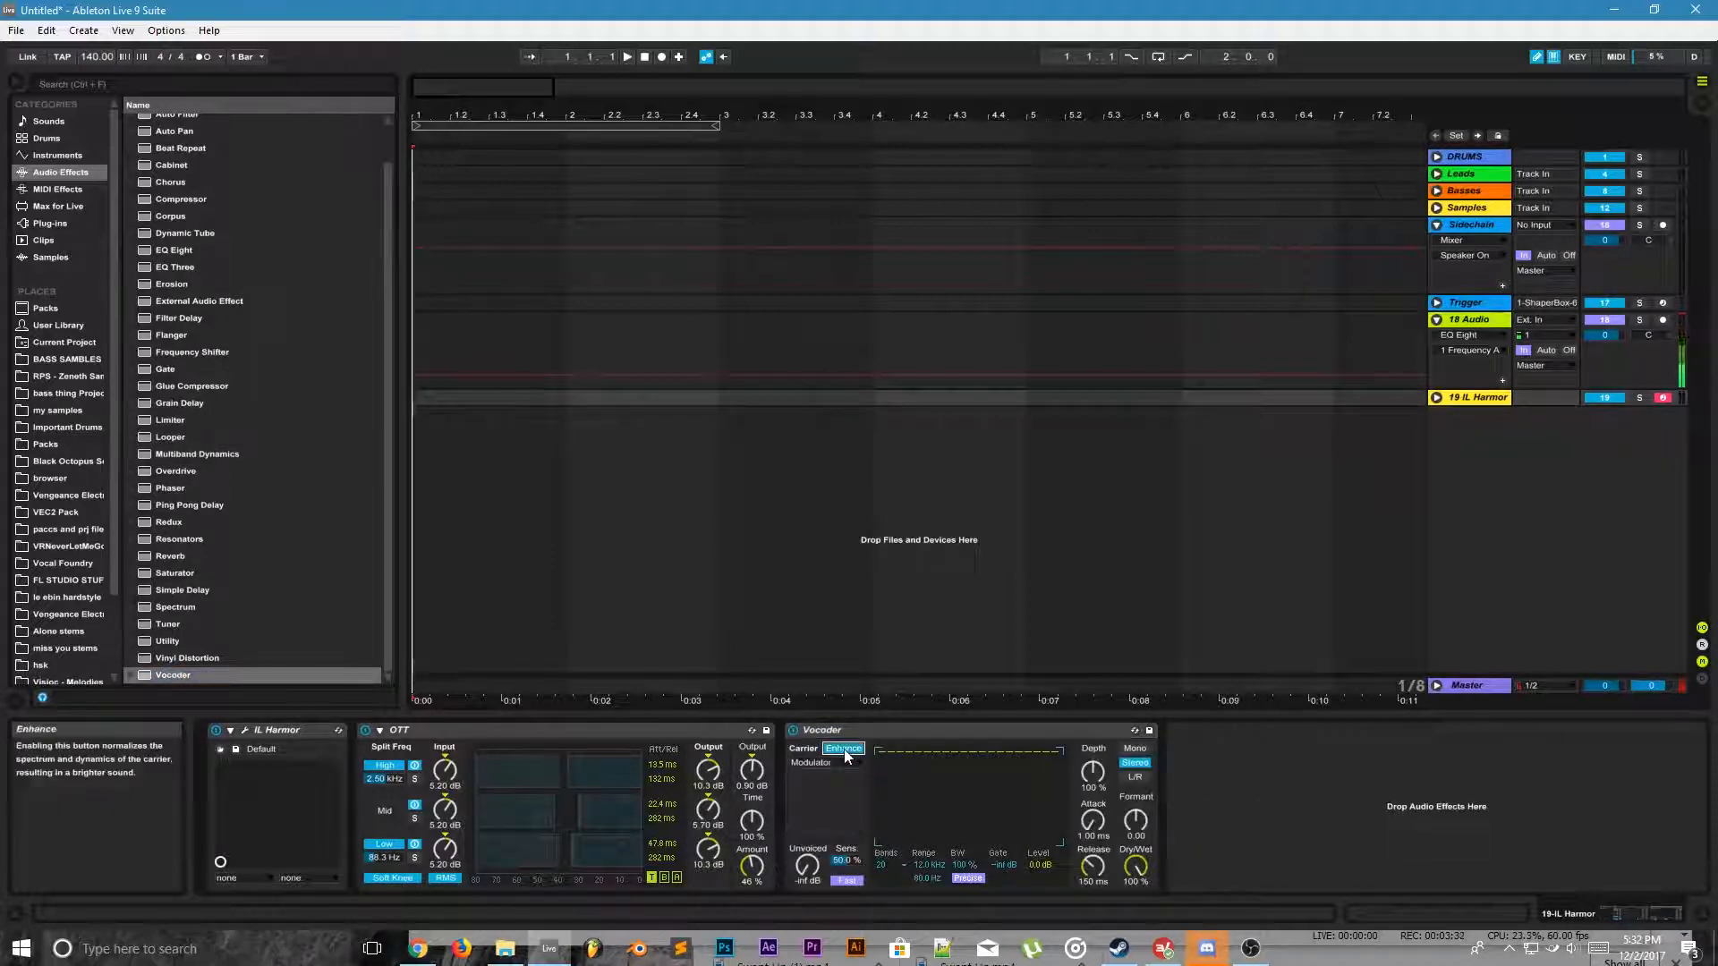
Step: Give the Vocoder 40 bands and a wavy filter bank curve, and lower its Dry/Wet to 59.5%
click(900, 866)
click(899, 880)
click(896, 864)
click(895, 863)
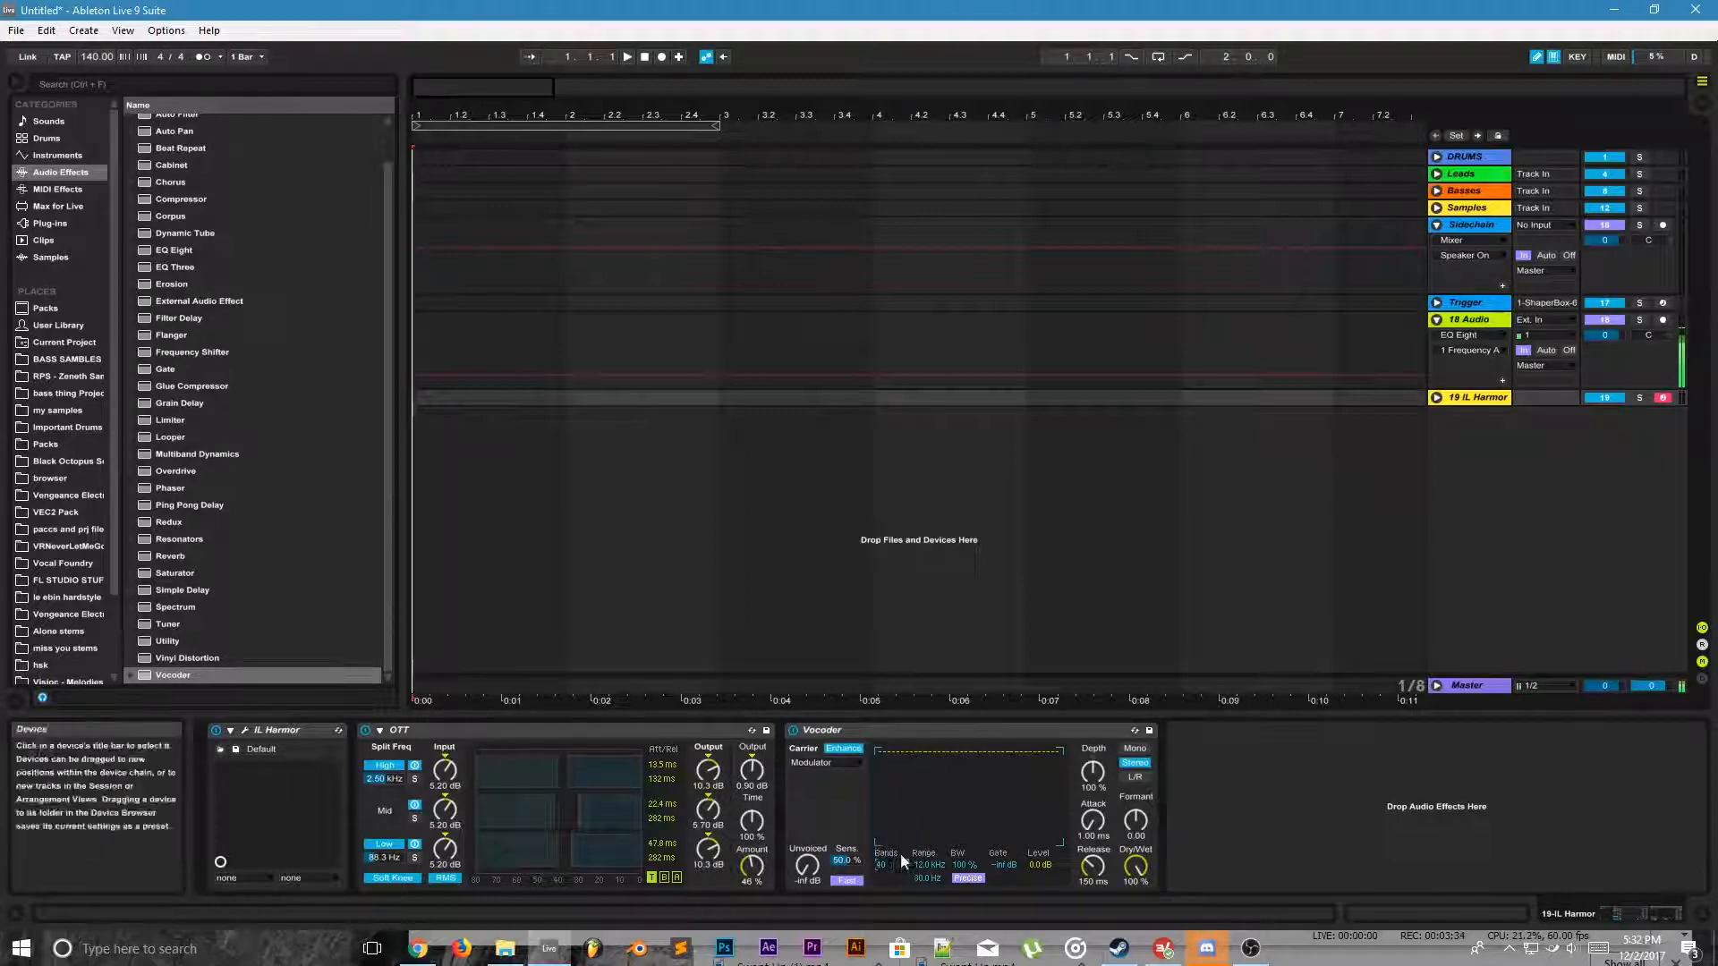
drag(905, 764, 1031, 785)
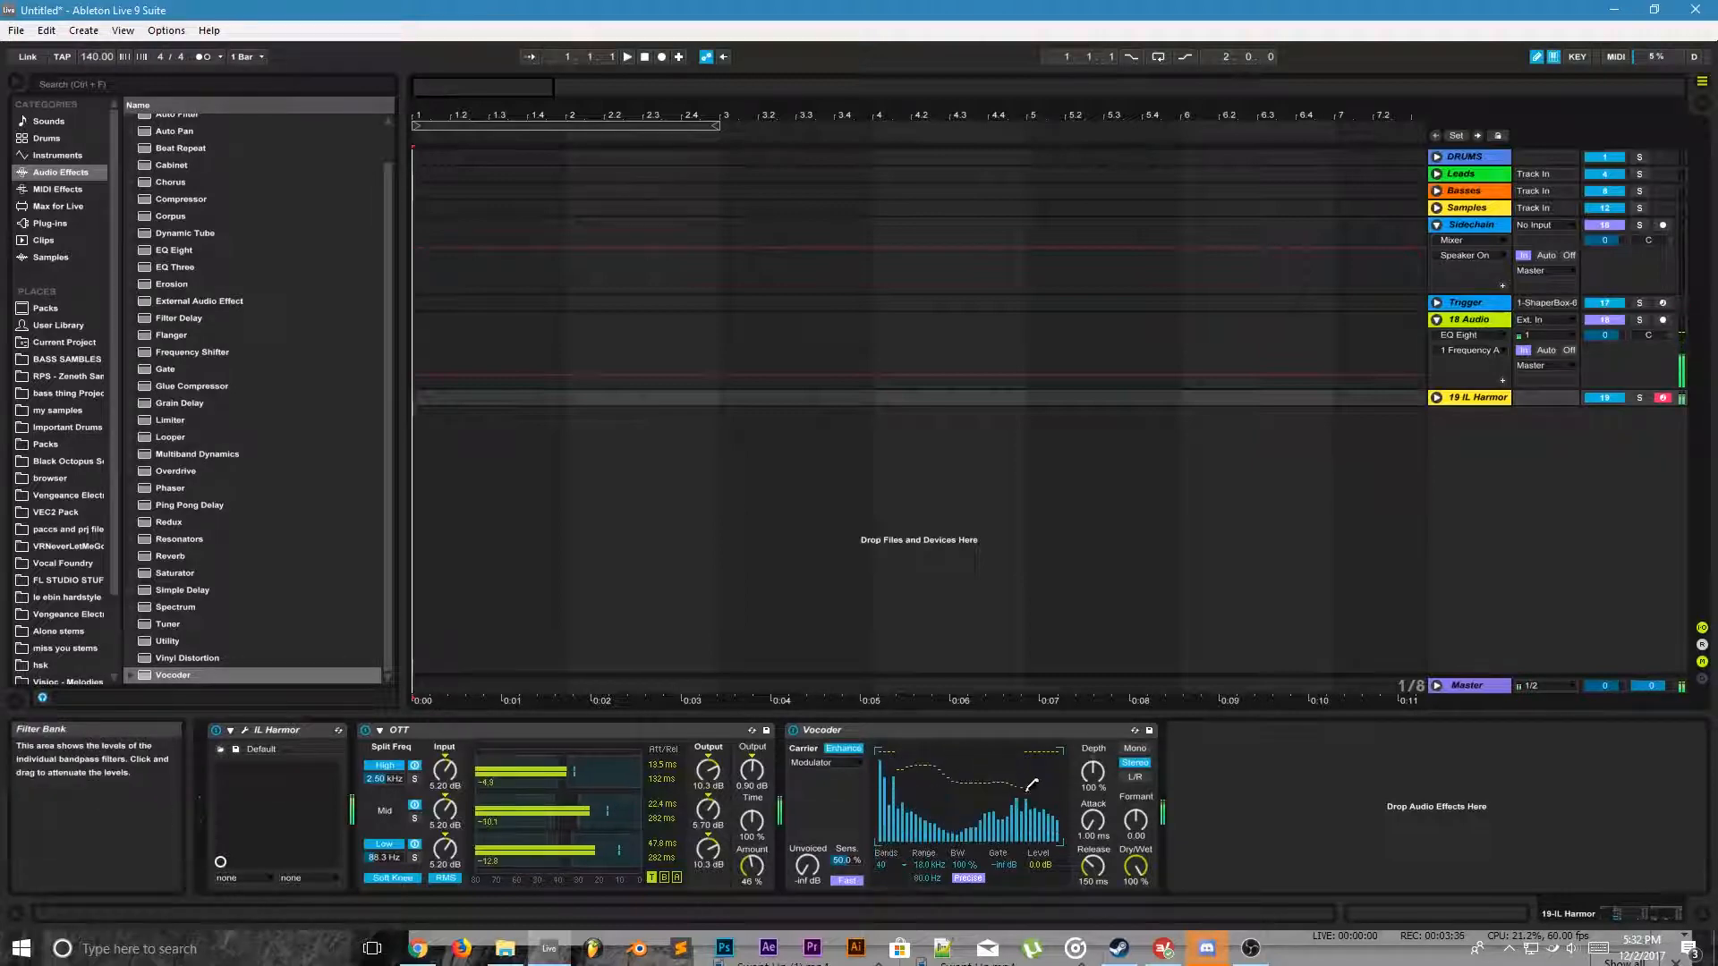
drag(1135, 864, 1136, 886)
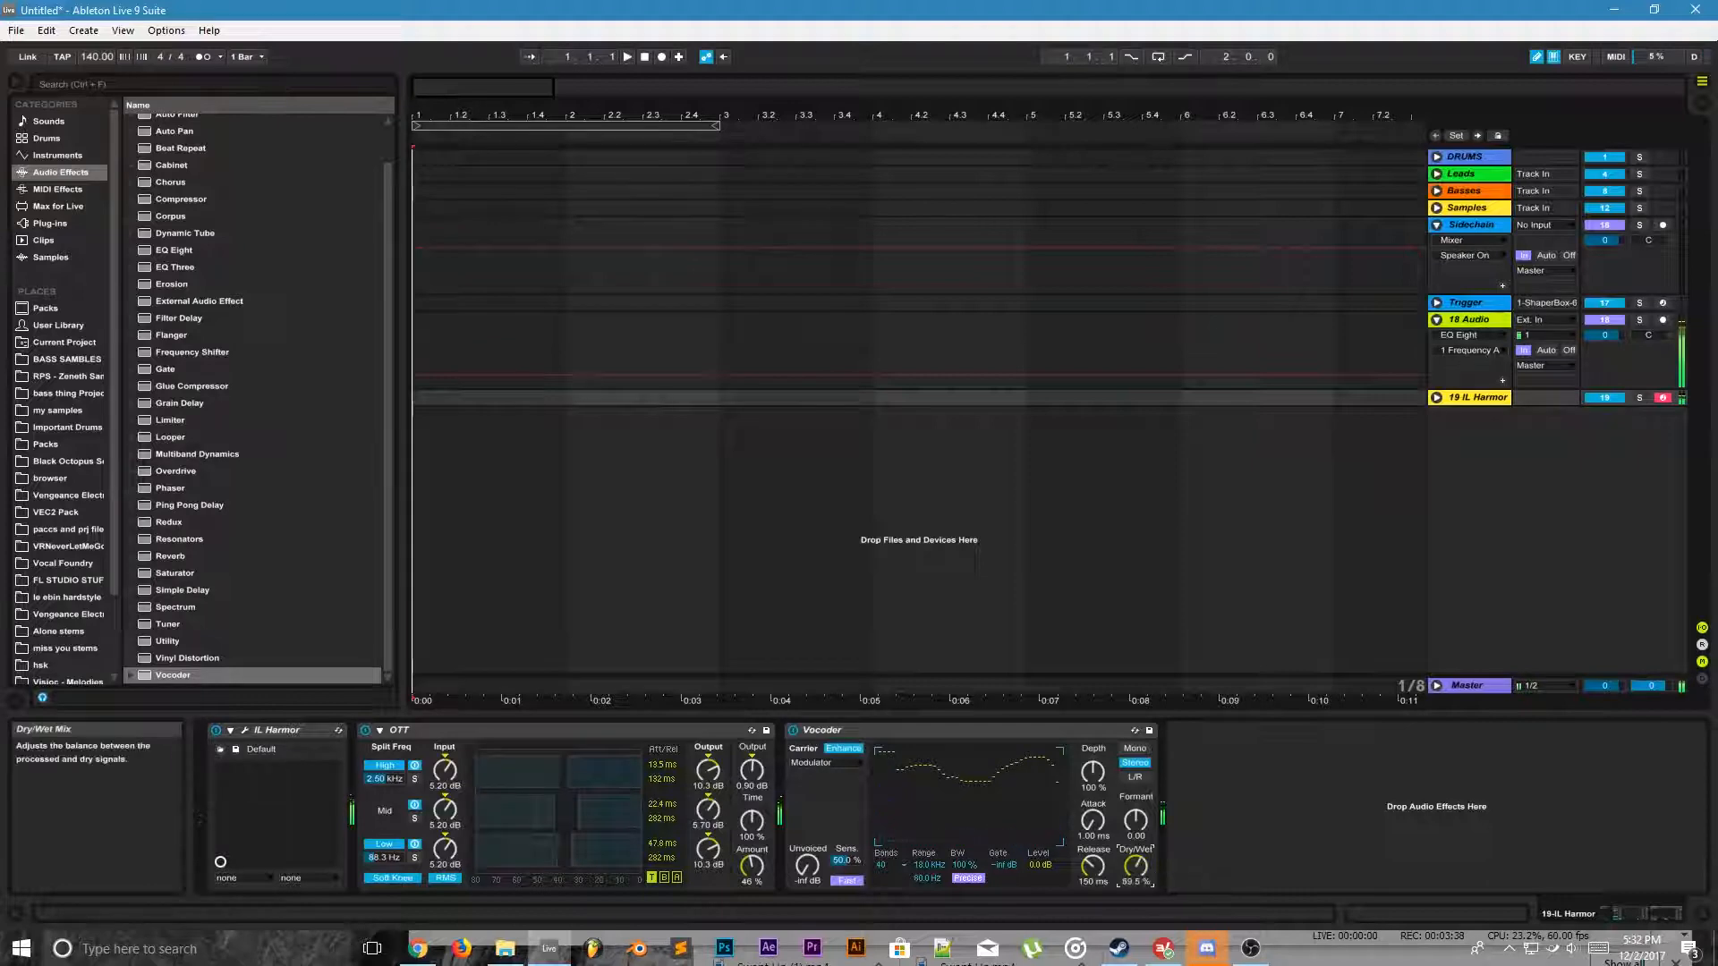
click(832, 730)
key(Delete)
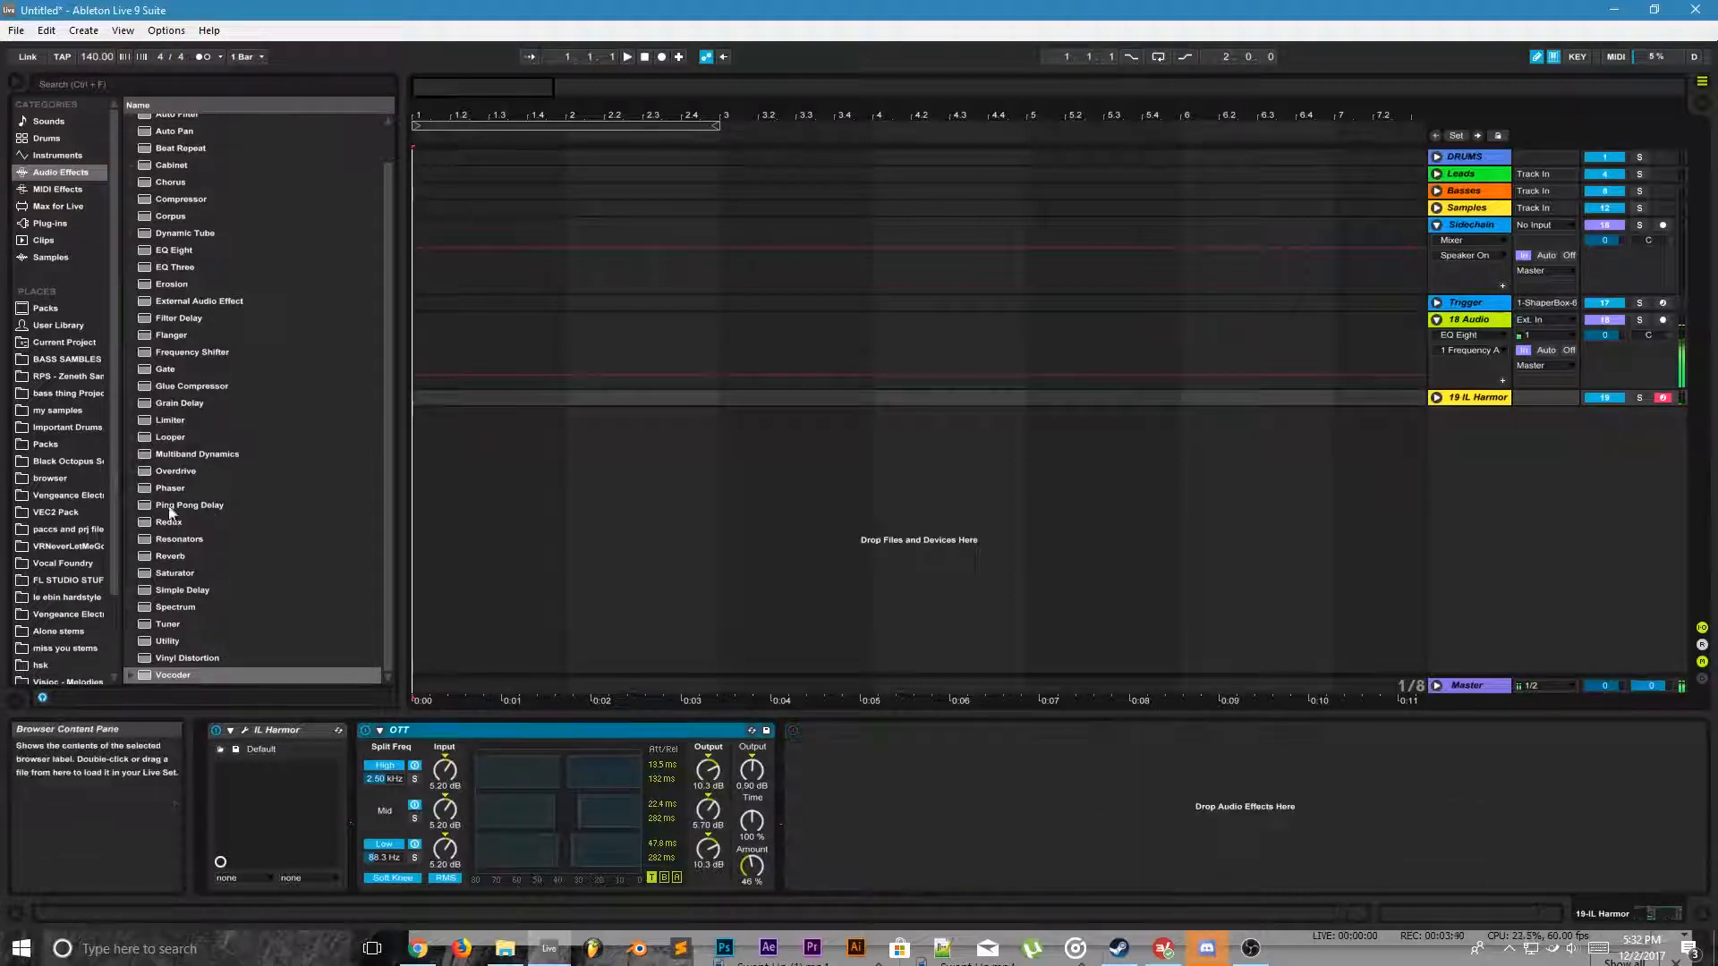
key(ctrl+z)
Step: Add ValhallaRoom_x64 after the Vocoder with mix at 29.5%, predelay at 1.3 ms and decay at 0.29 s
click(50, 222)
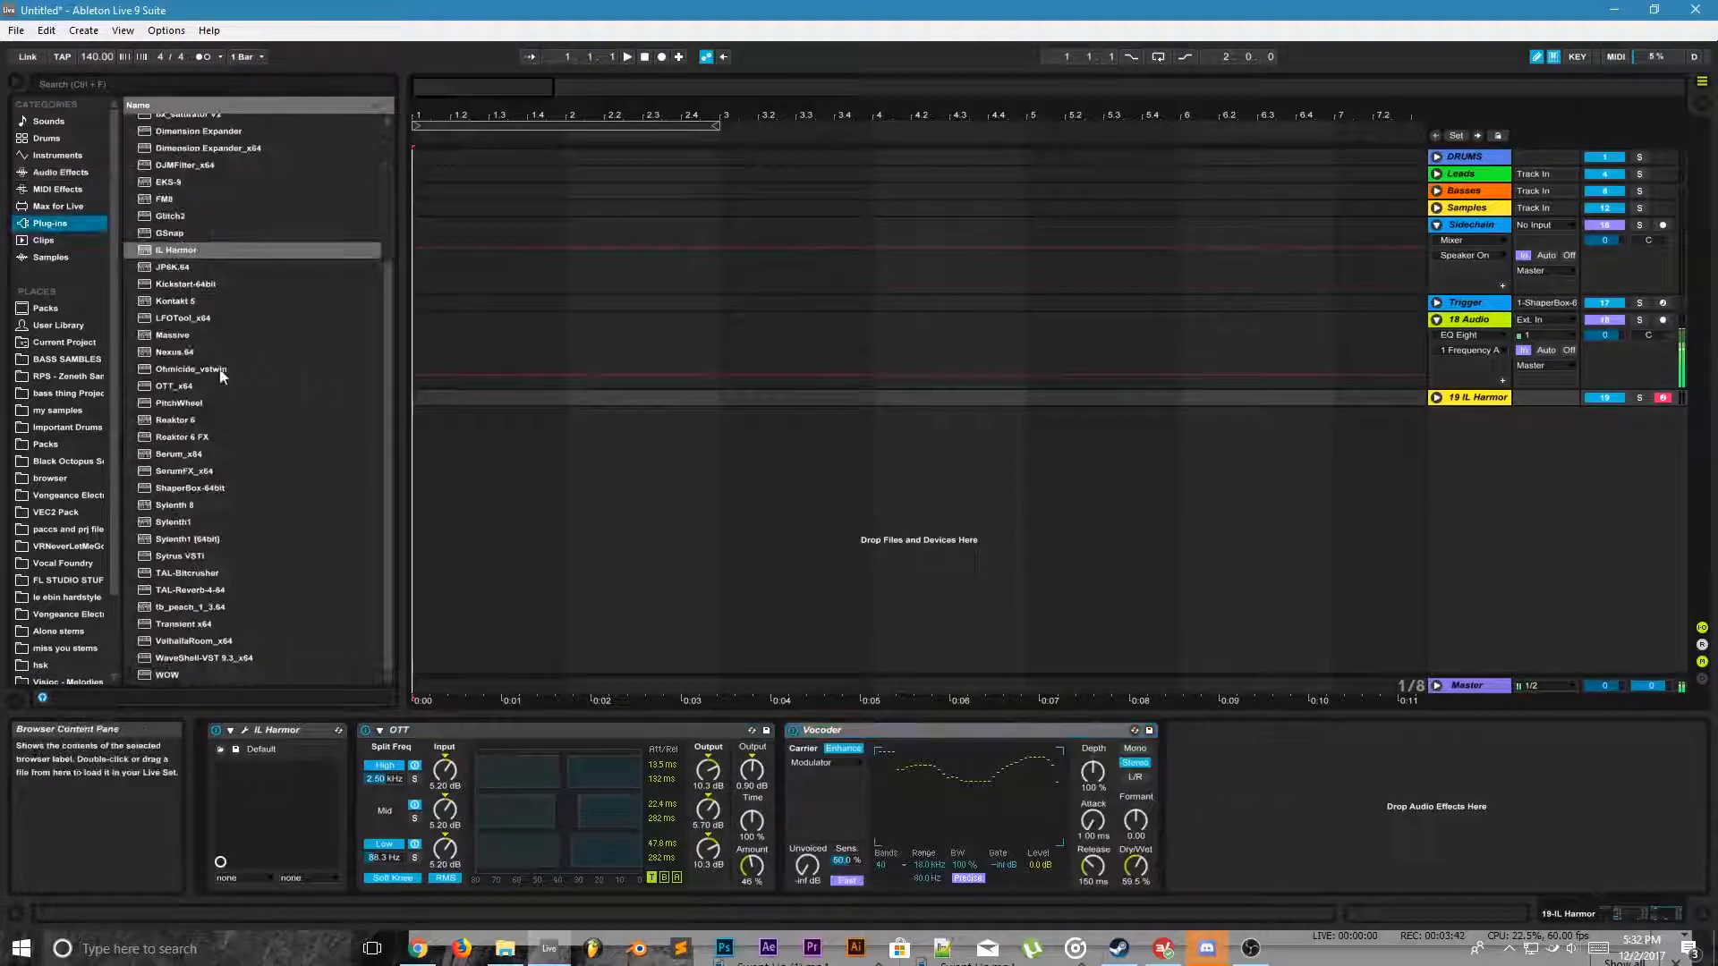
double_click(192, 640)
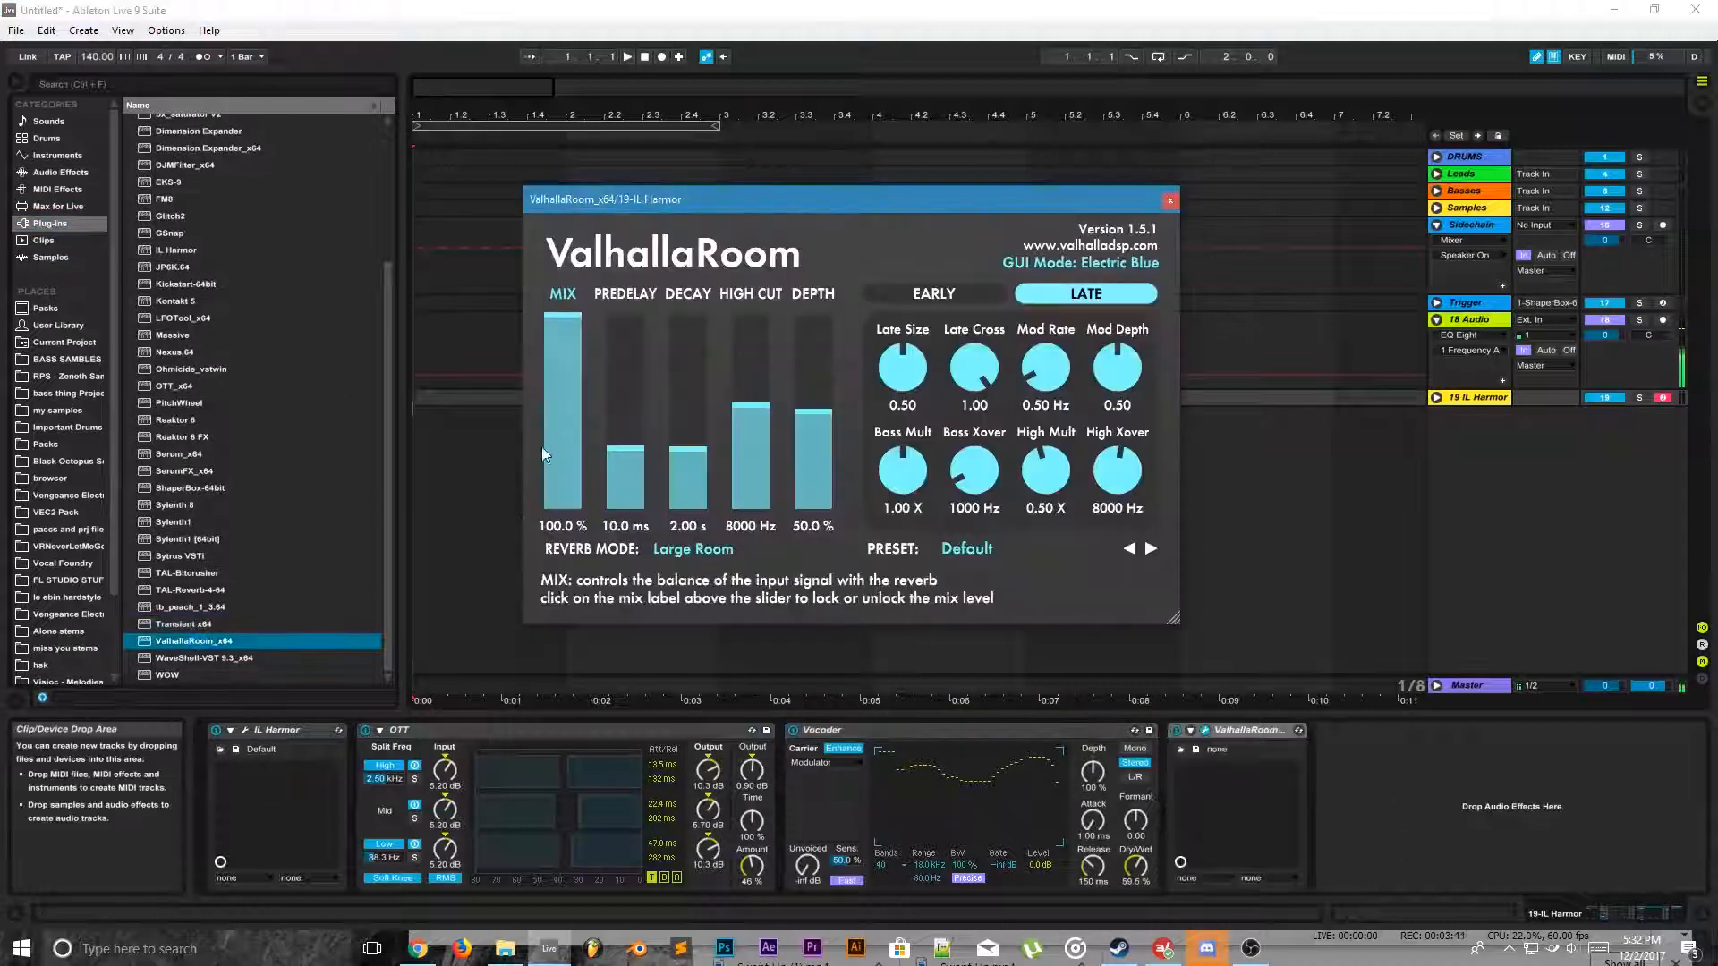
drag(688, 452, 625, 477)
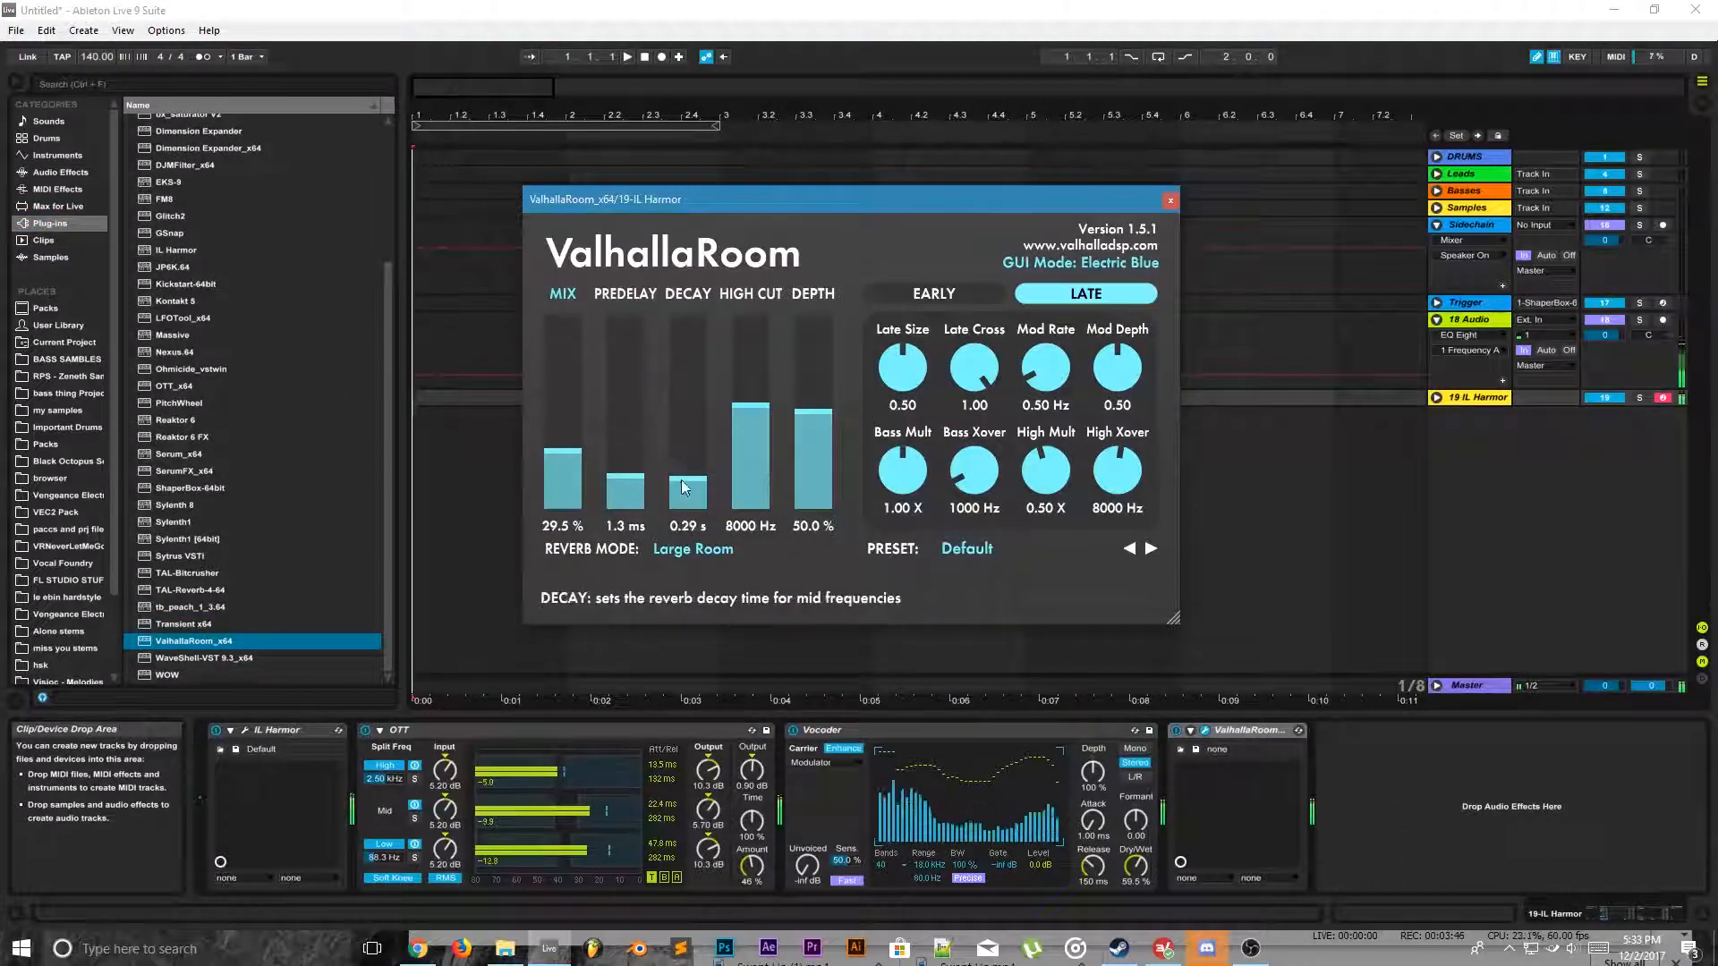
Step: Add Dimension Expander_x64 at the end of the chain and close both open plug-in windows
scroll(249, 292, up, 3)
double_click(223, 286)
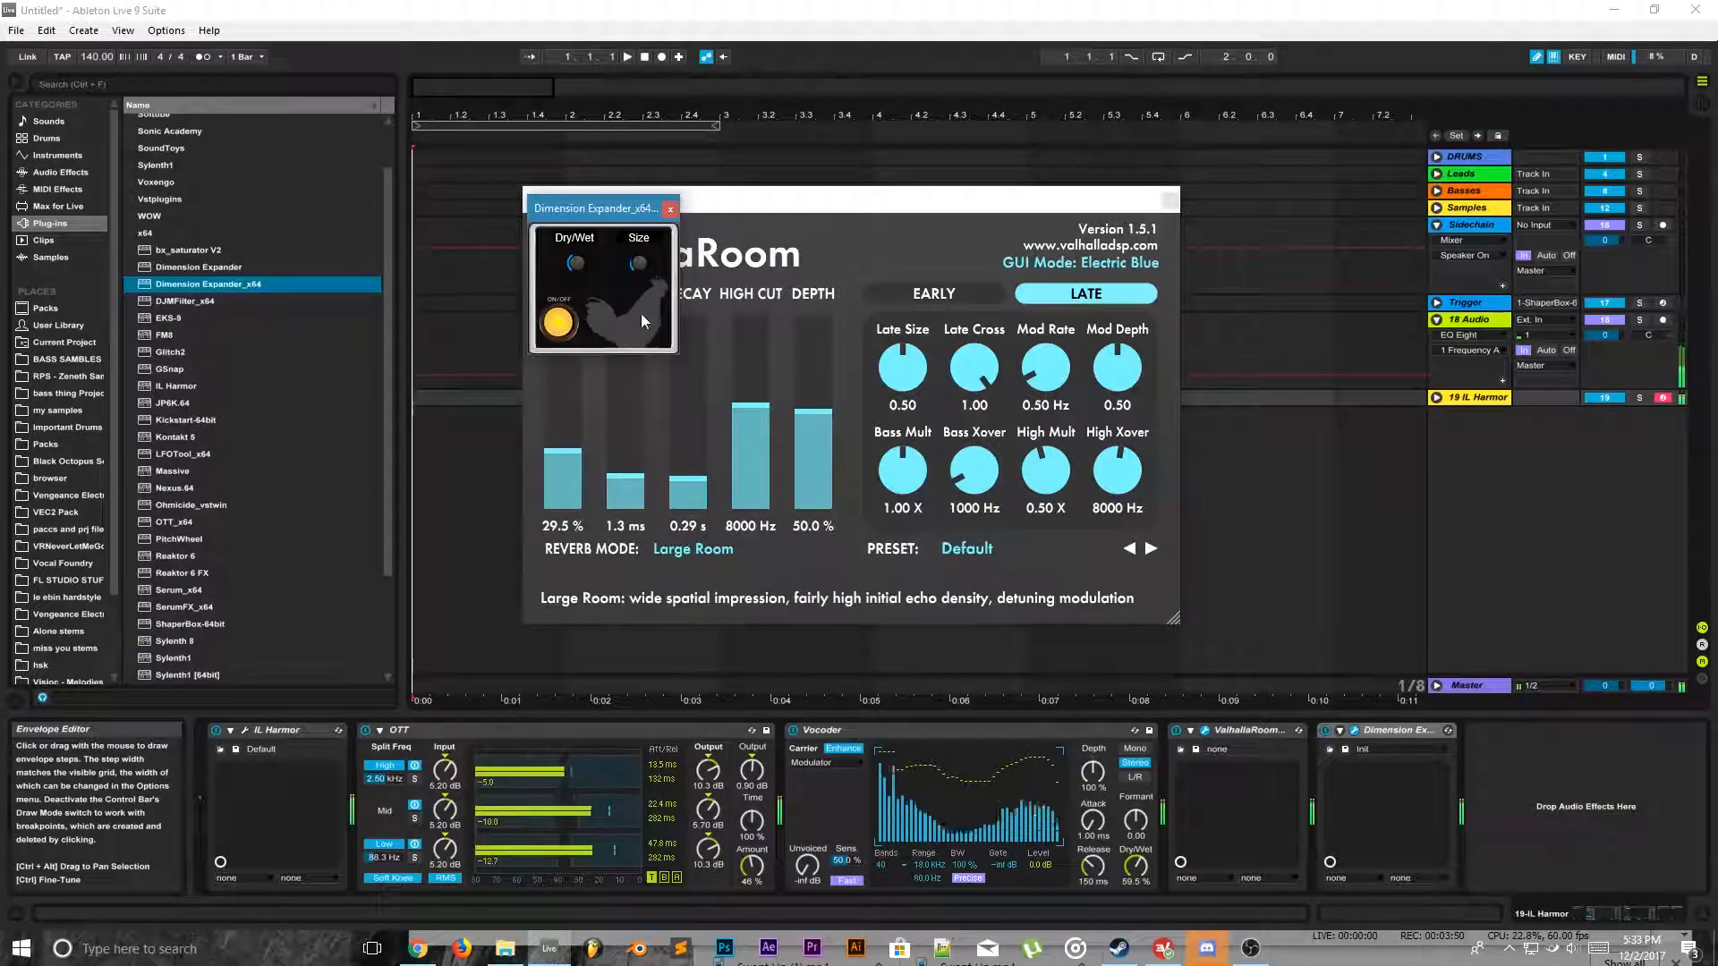
click(671, 210)
click(1171, 201)
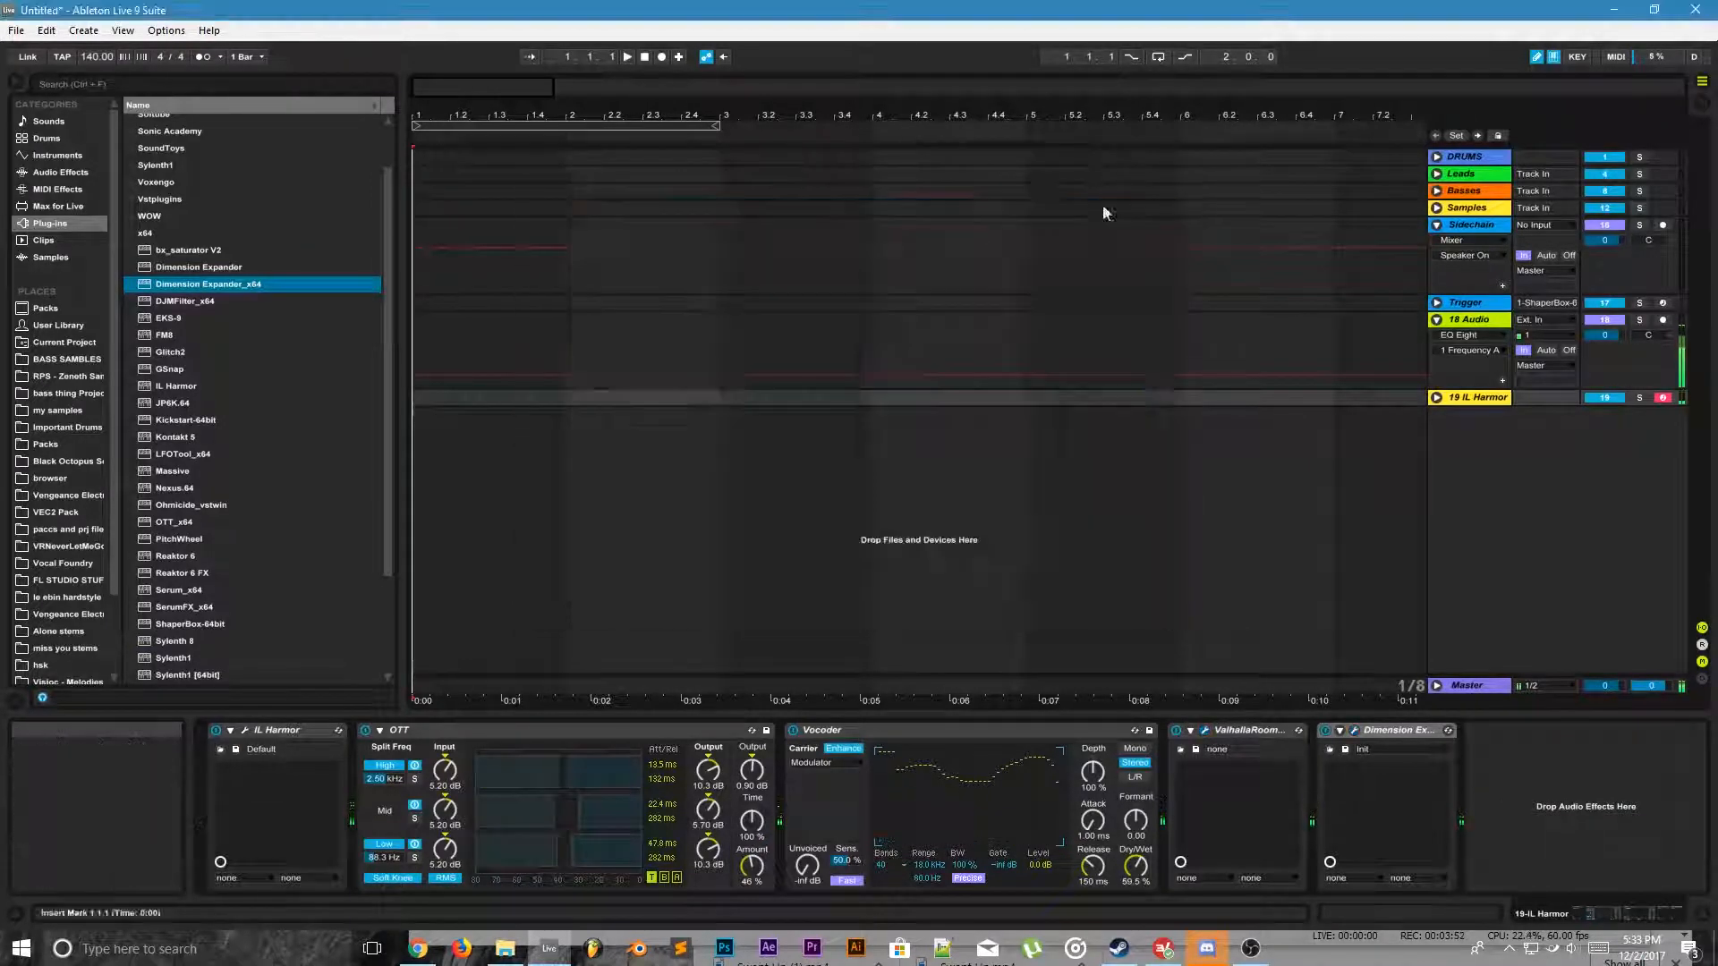
Step: Insert a Saturator between IL Harmor and OTT, with its Drive at 6.19 dB and Dry/Wet at 45.2%
click(92, 176)
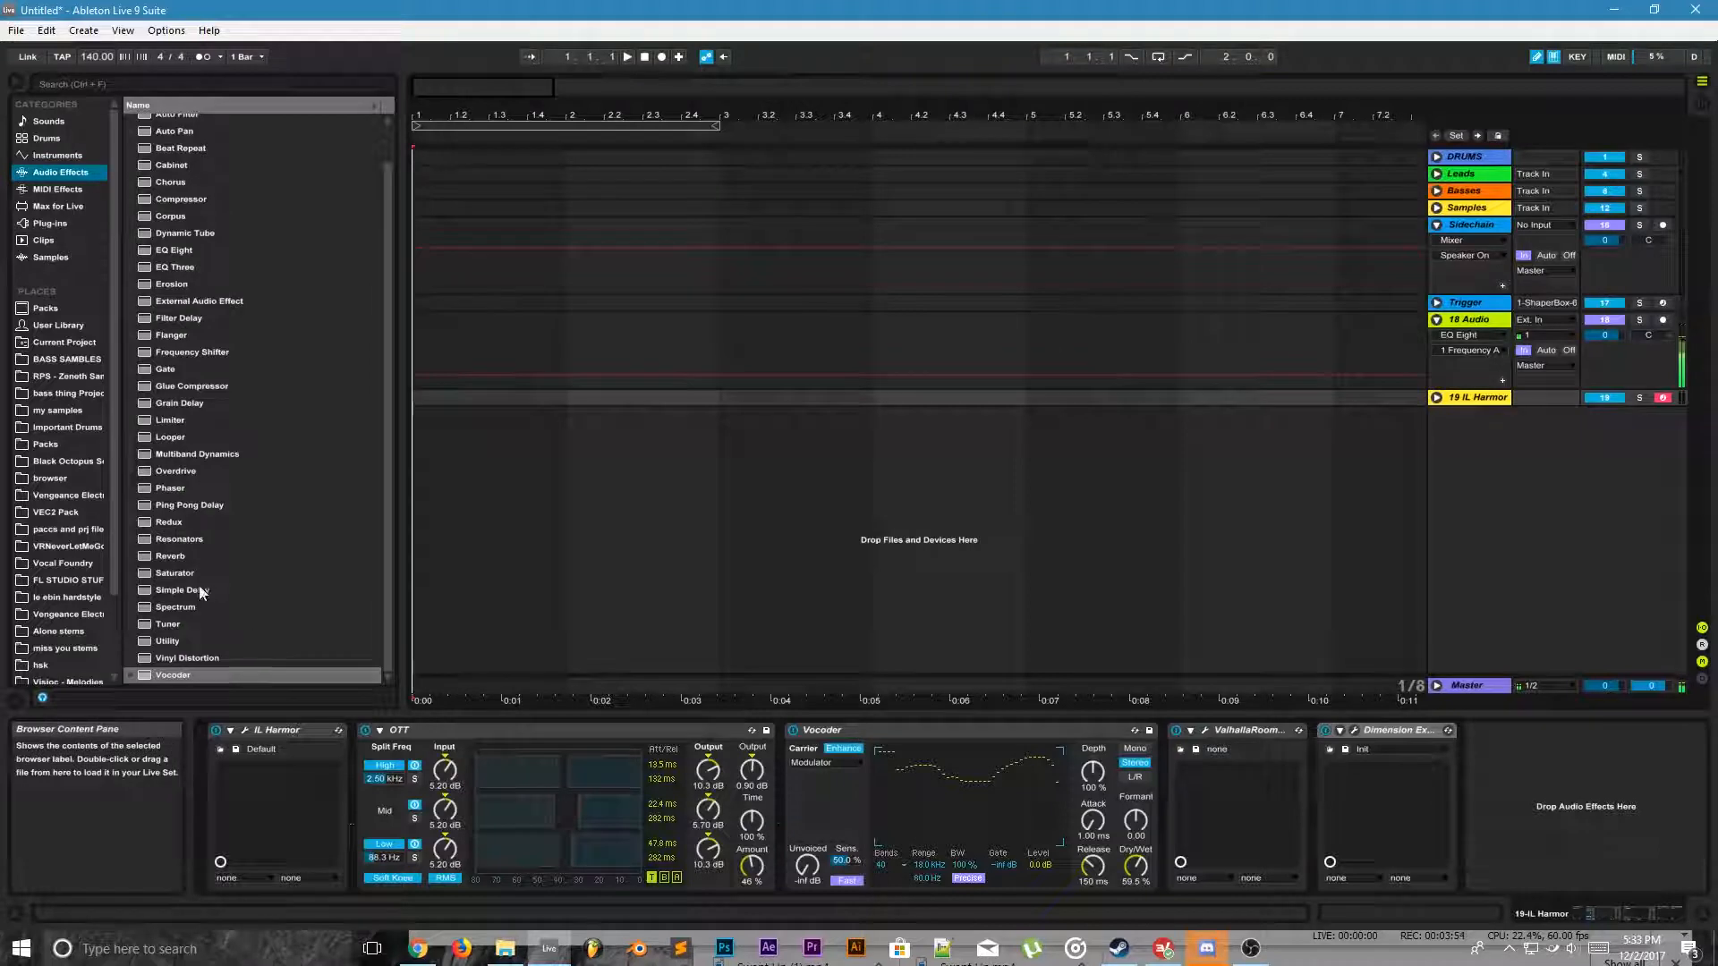
drag(184, 590, 440, 699)
drag(183, 573, 358, 800)
drag(652, 865, 652, 882)
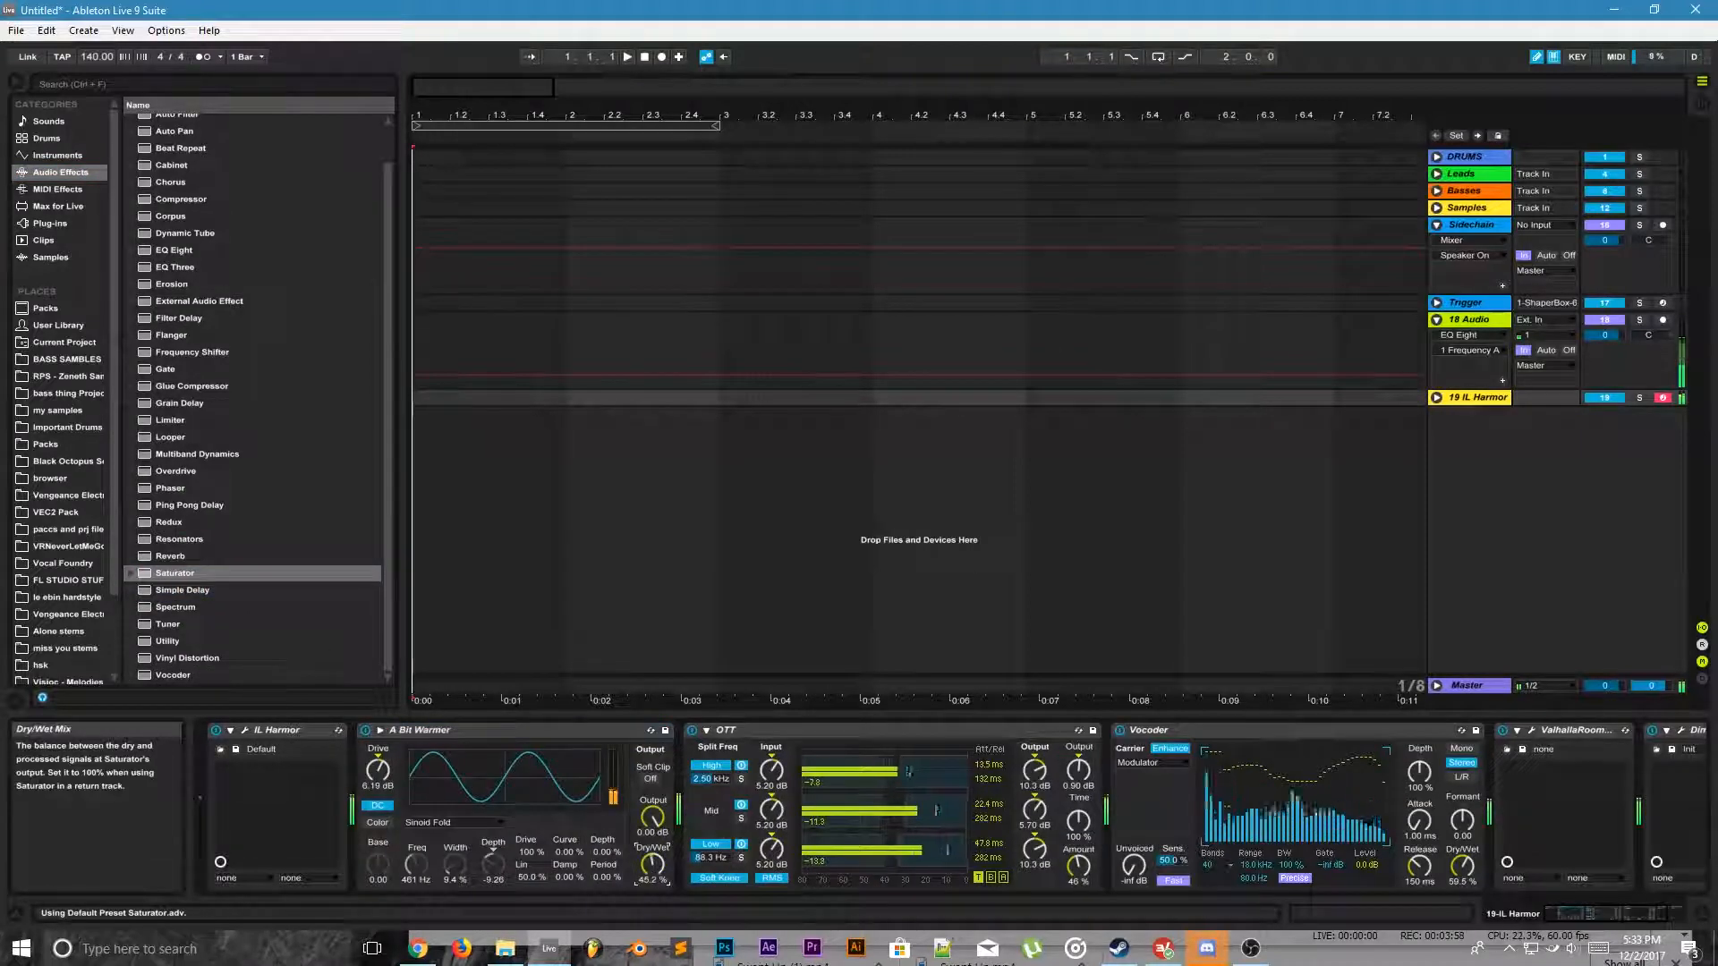
click(377, 772)
Step: Fold all five effect devices in the chain, from the Saturator to Dimension Expander
click(441, 736)
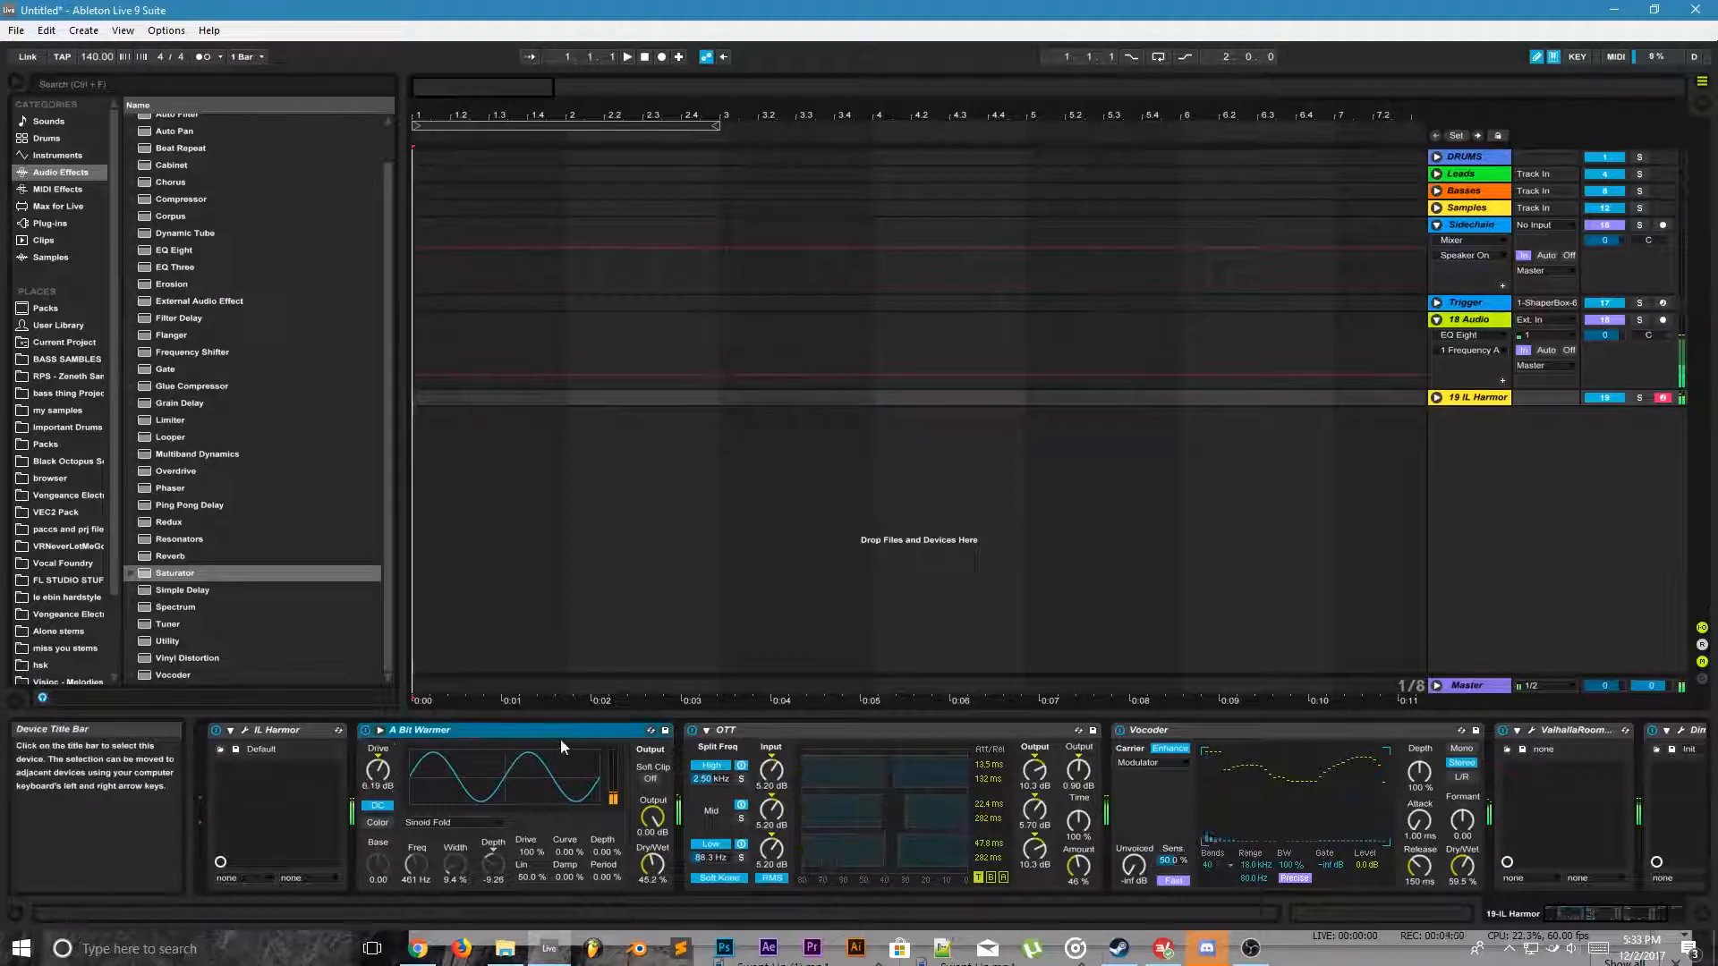
double_click(549, 732)
double_click(549, 732)
double_click(550, 732)
double_click(549, 732)
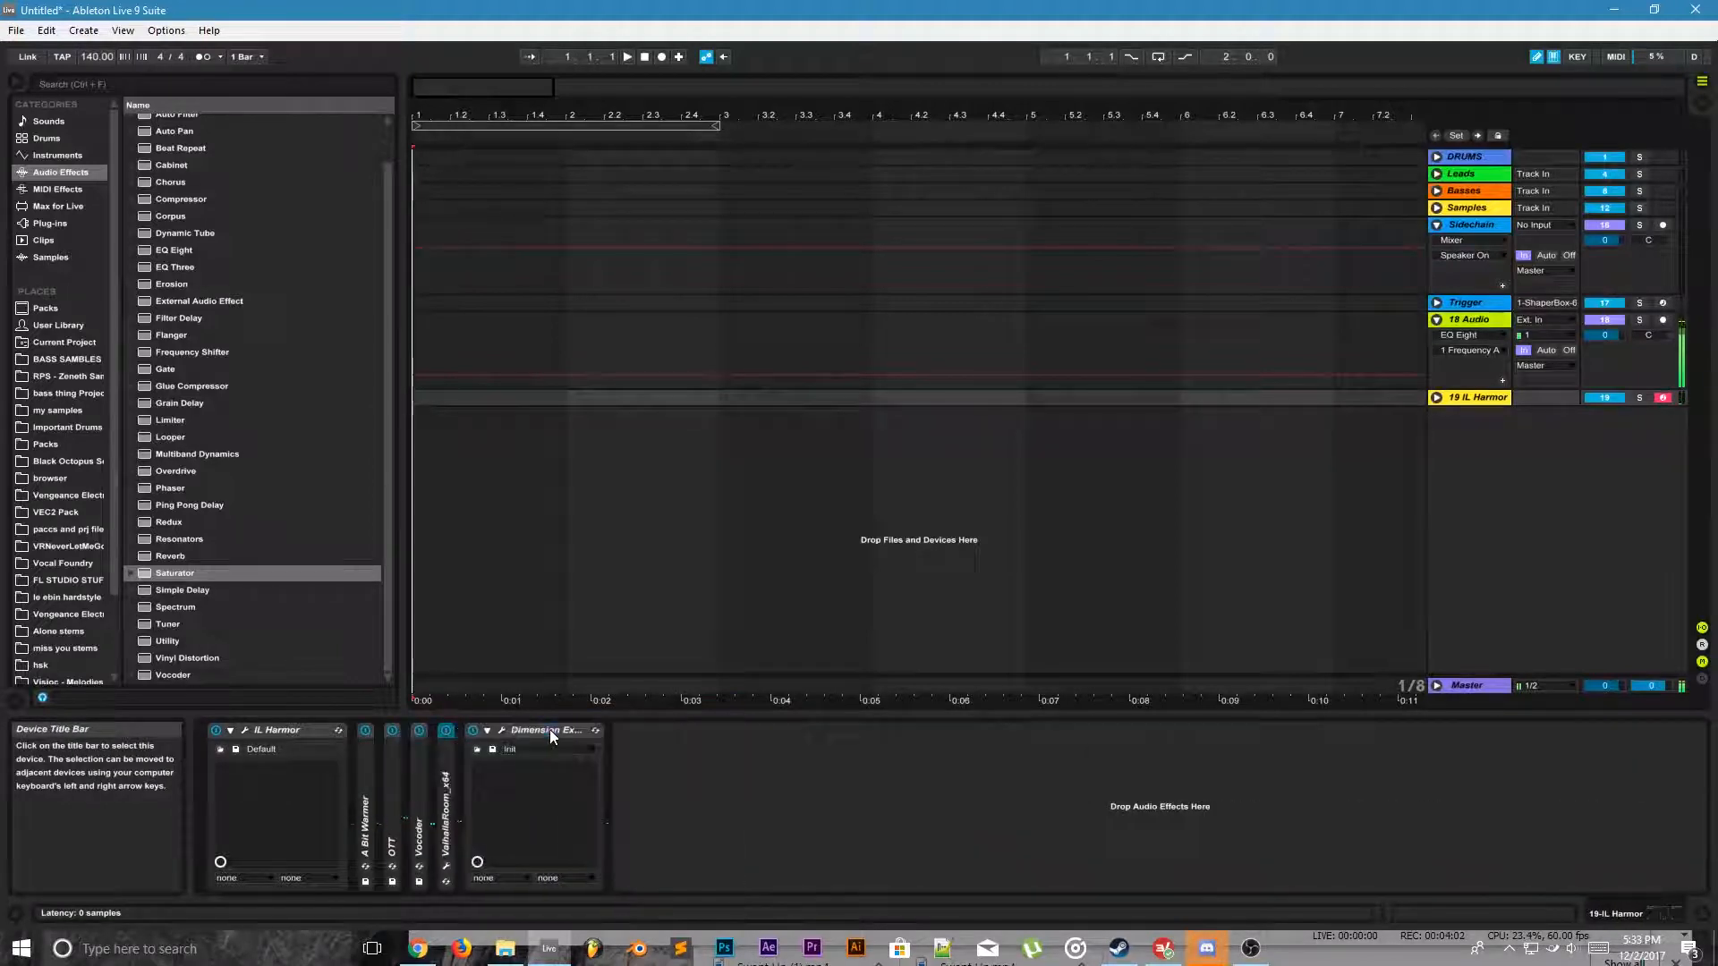
double_click(550, 728)
Step: Reopen IL Harmor and draw uneven peaks and dips into the low harmonics of the Timbre 1 harmonic level
click(245, 730)
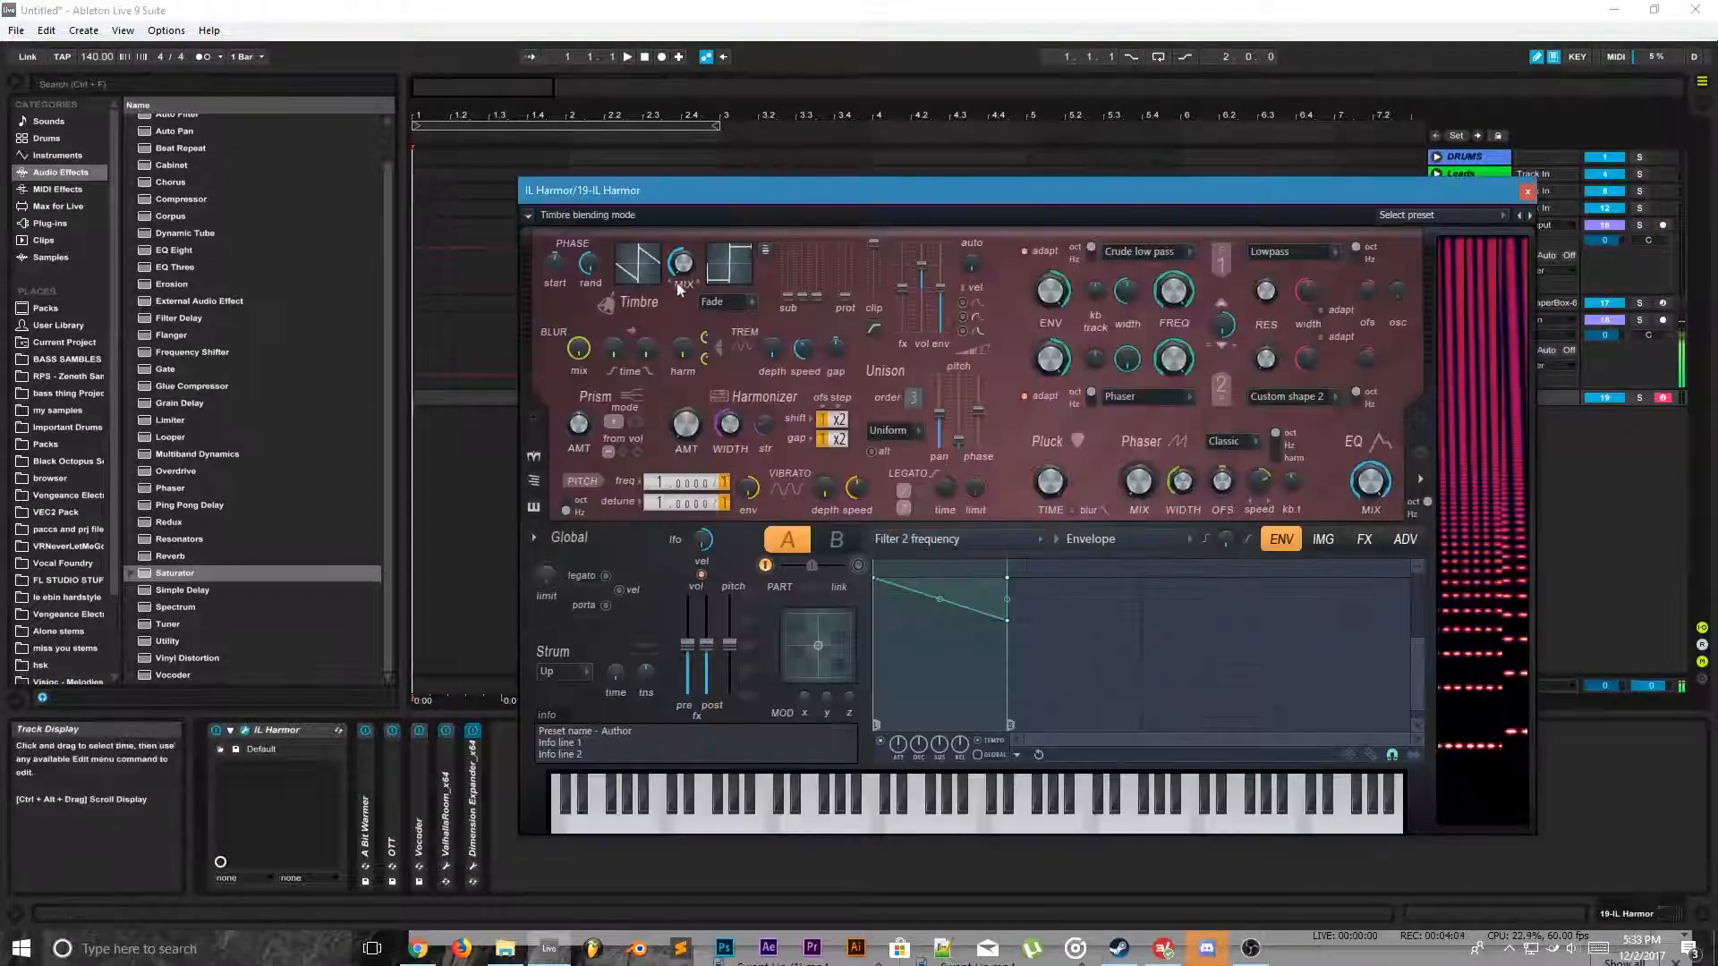
click(720, 260)
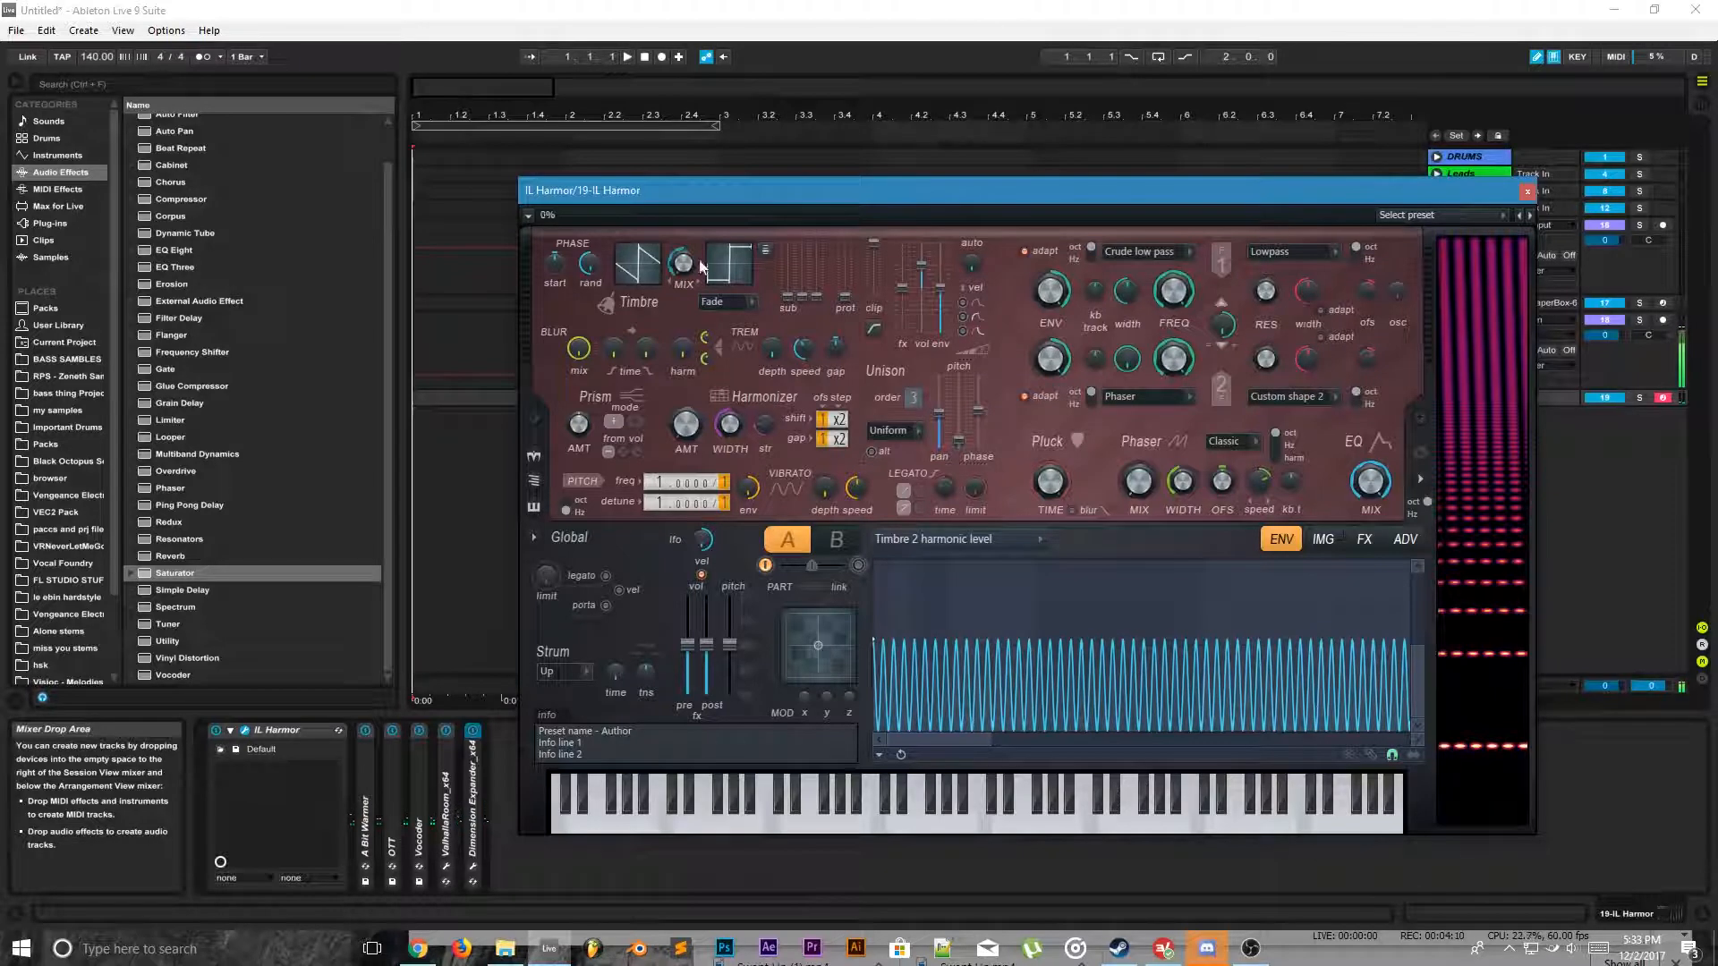
click(643, 266)
mouse_move(920, 644)
mouse_down()
mouse_move(1101, 634)
mouse_move(1244, 677)
mouse_move(1372, 625)
mouse_up()
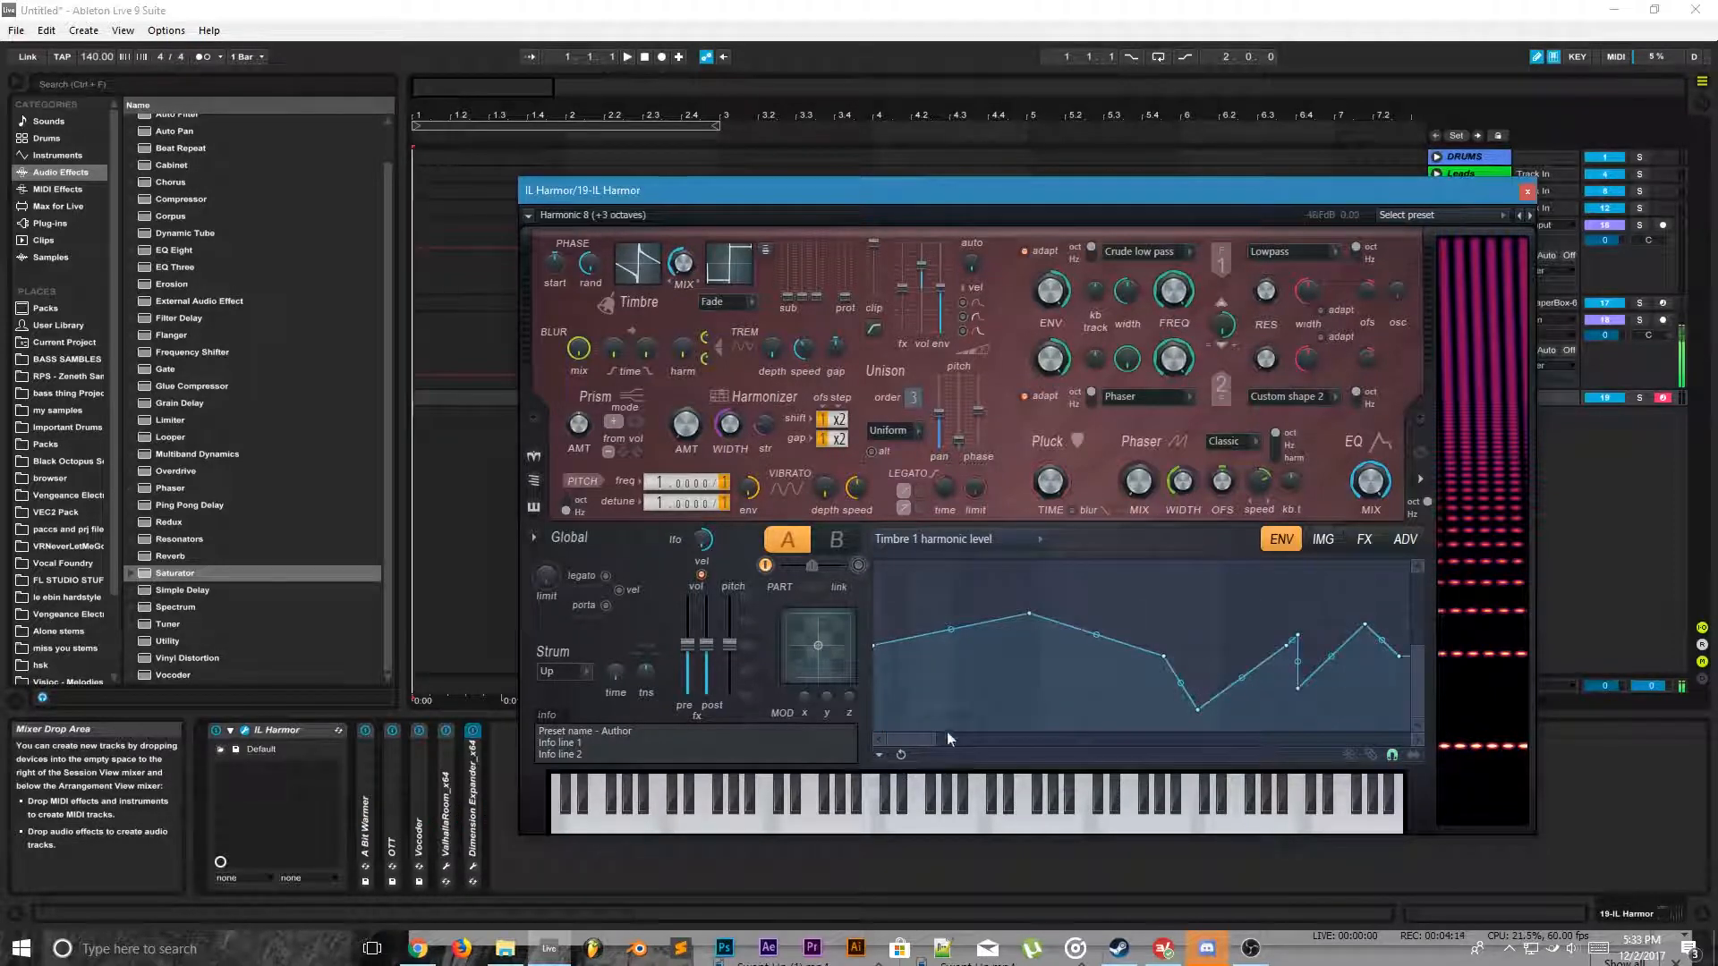
Step: Add sawtooth-like peaks and dips across the upper harmonics of the Timbre 1 harmonic level
drag(937, 739, 1412, 732)
right_click(1088, 603)
right_click(1175, 699)
right_click(1240, 712)
right_click(1262, 592)
right_click(1175, 624)
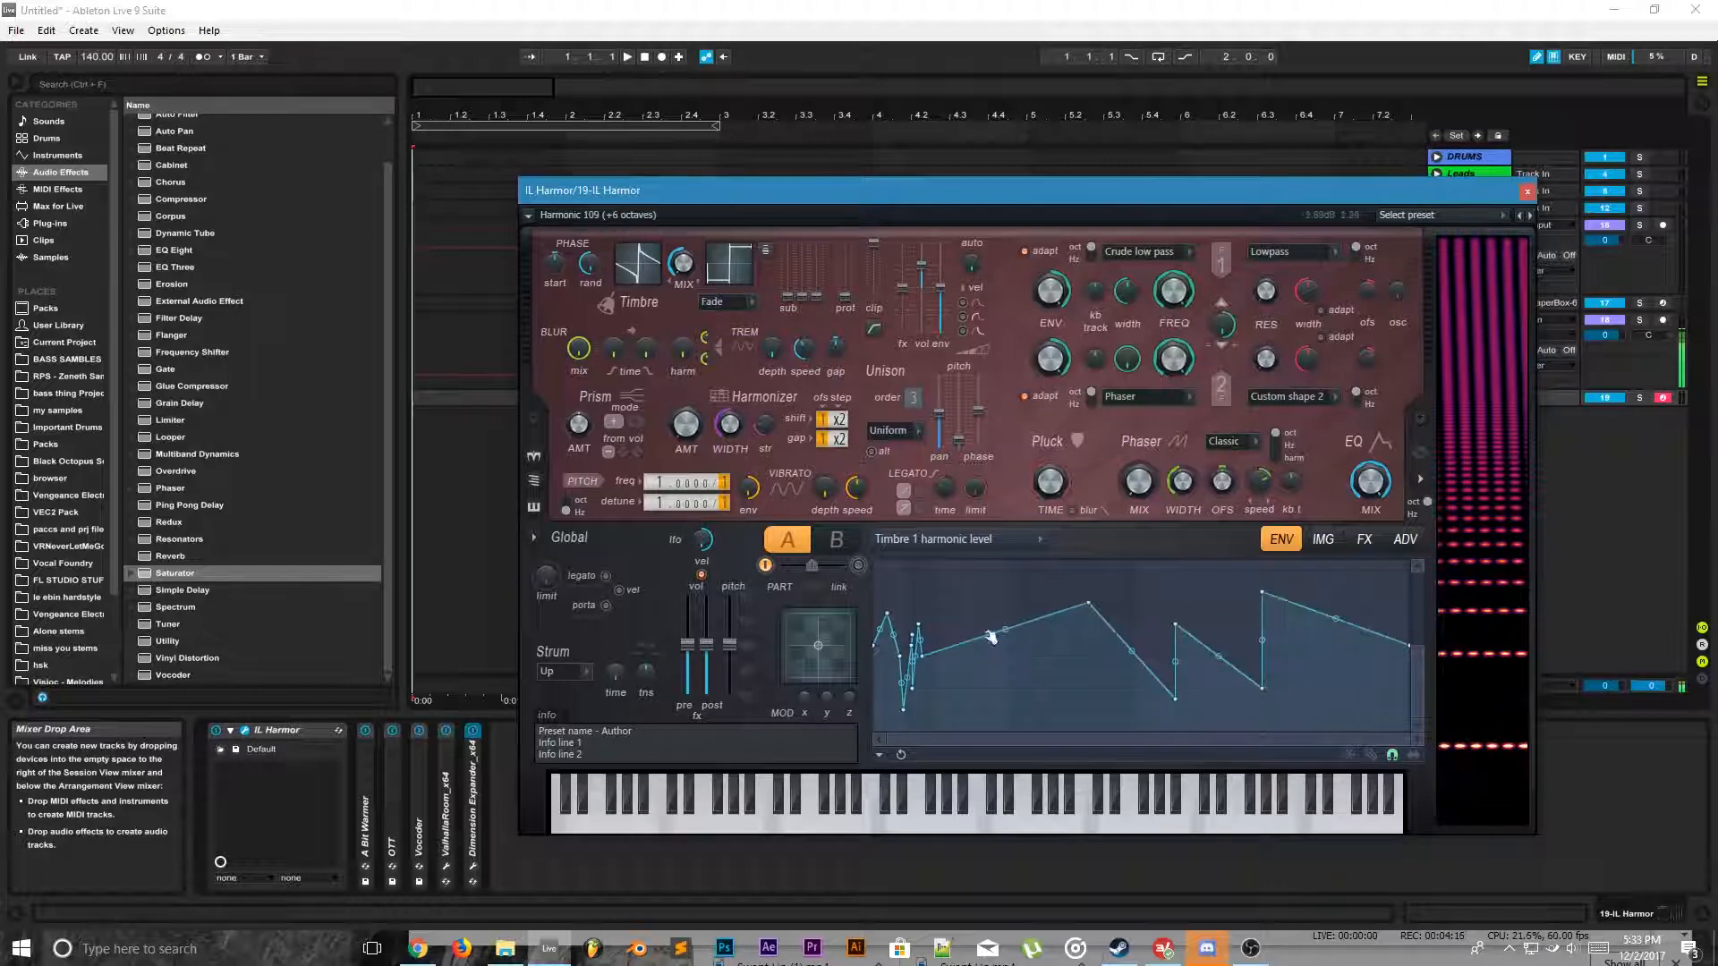
Step: Turn on Harmor's chorus with order 3 and set the compression type to Burning
click(1360, 540)
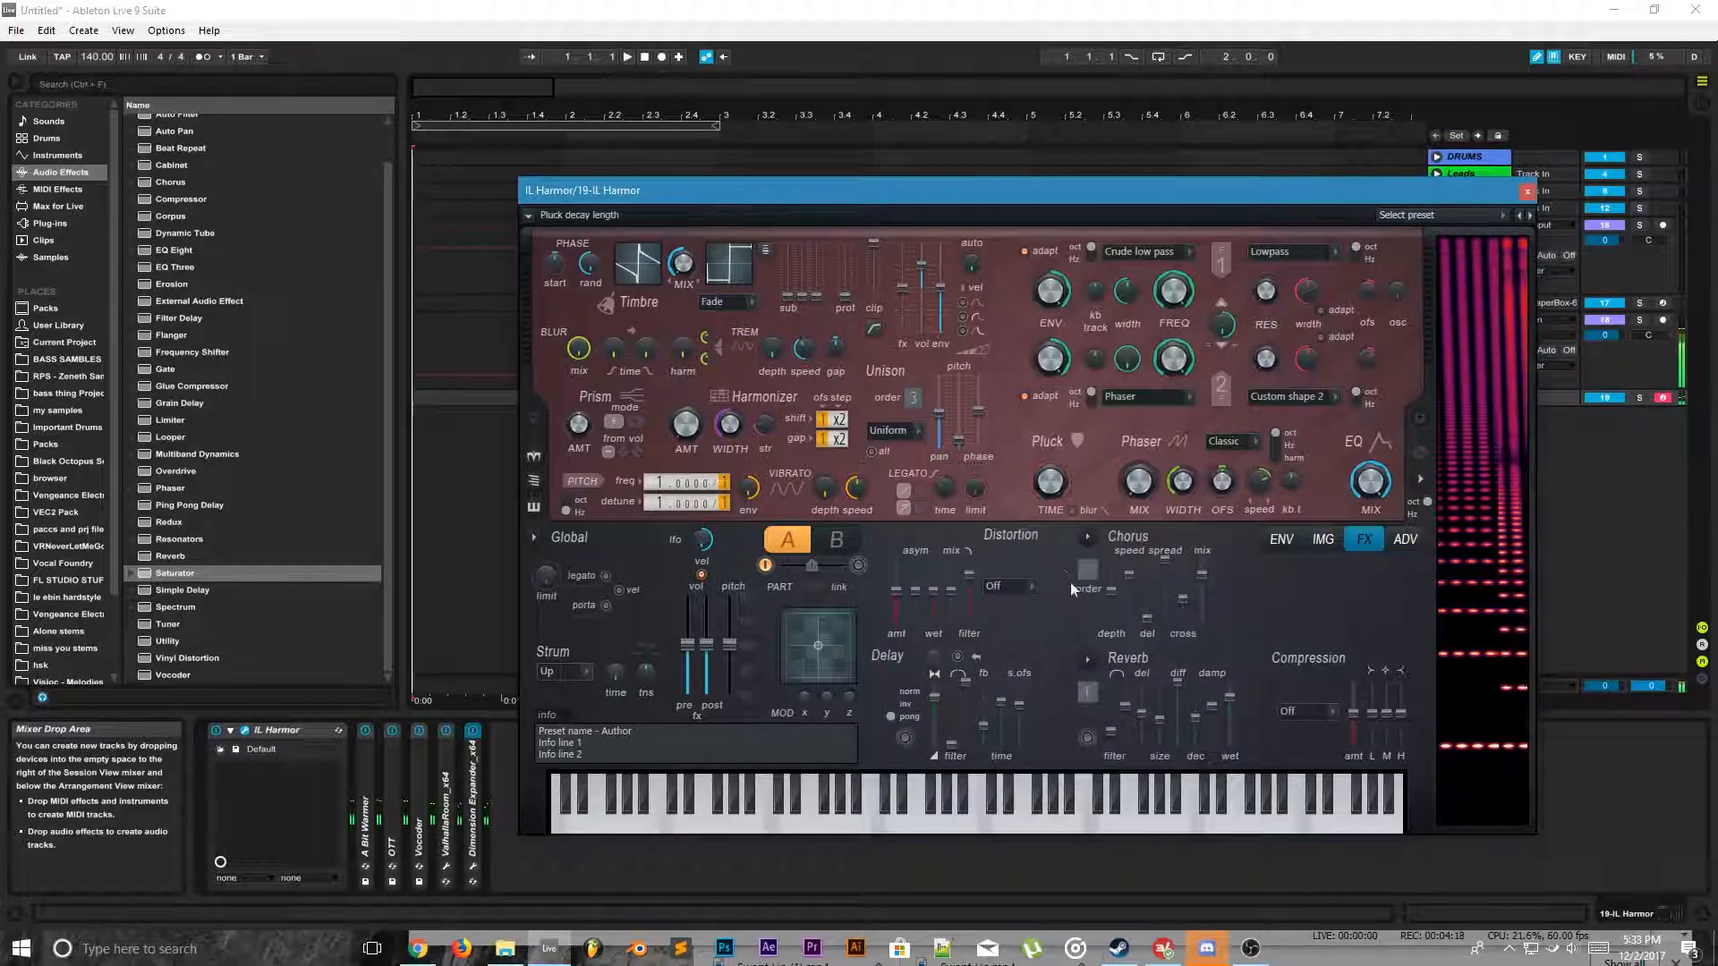
click(1300, 714)
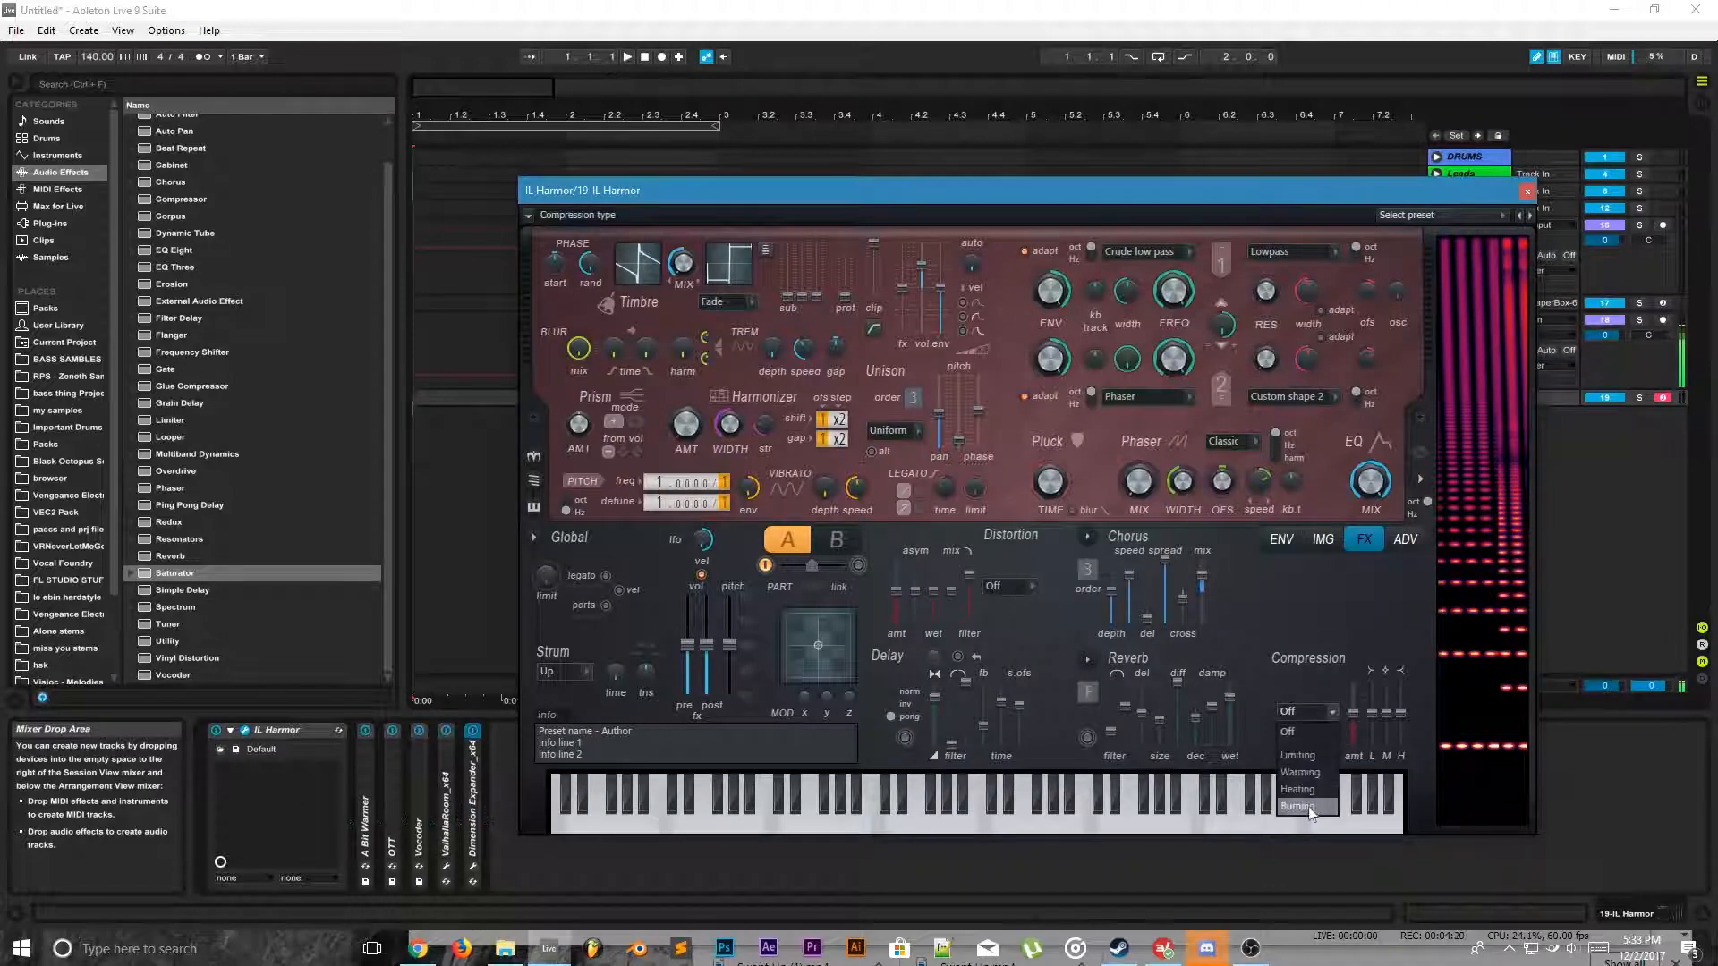
click(1299, 806)
Step: Set Harmor's distortion type to Log and raise the distortion wet level
click(1009, 588)
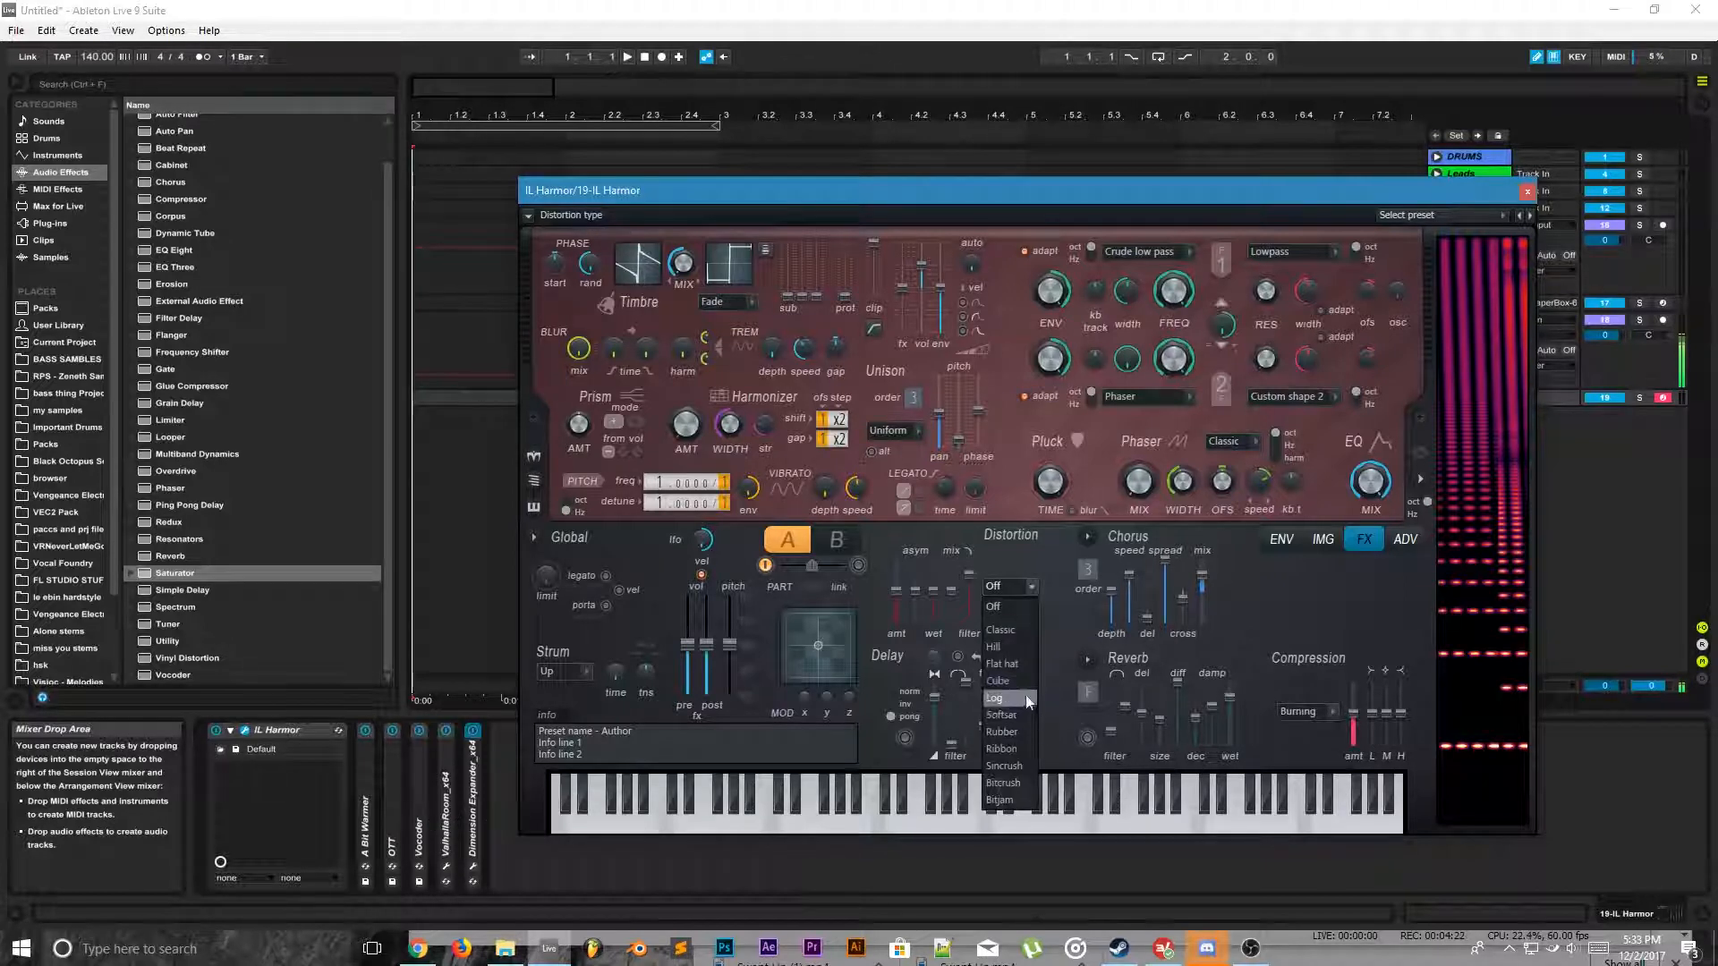
click(1007, 698)
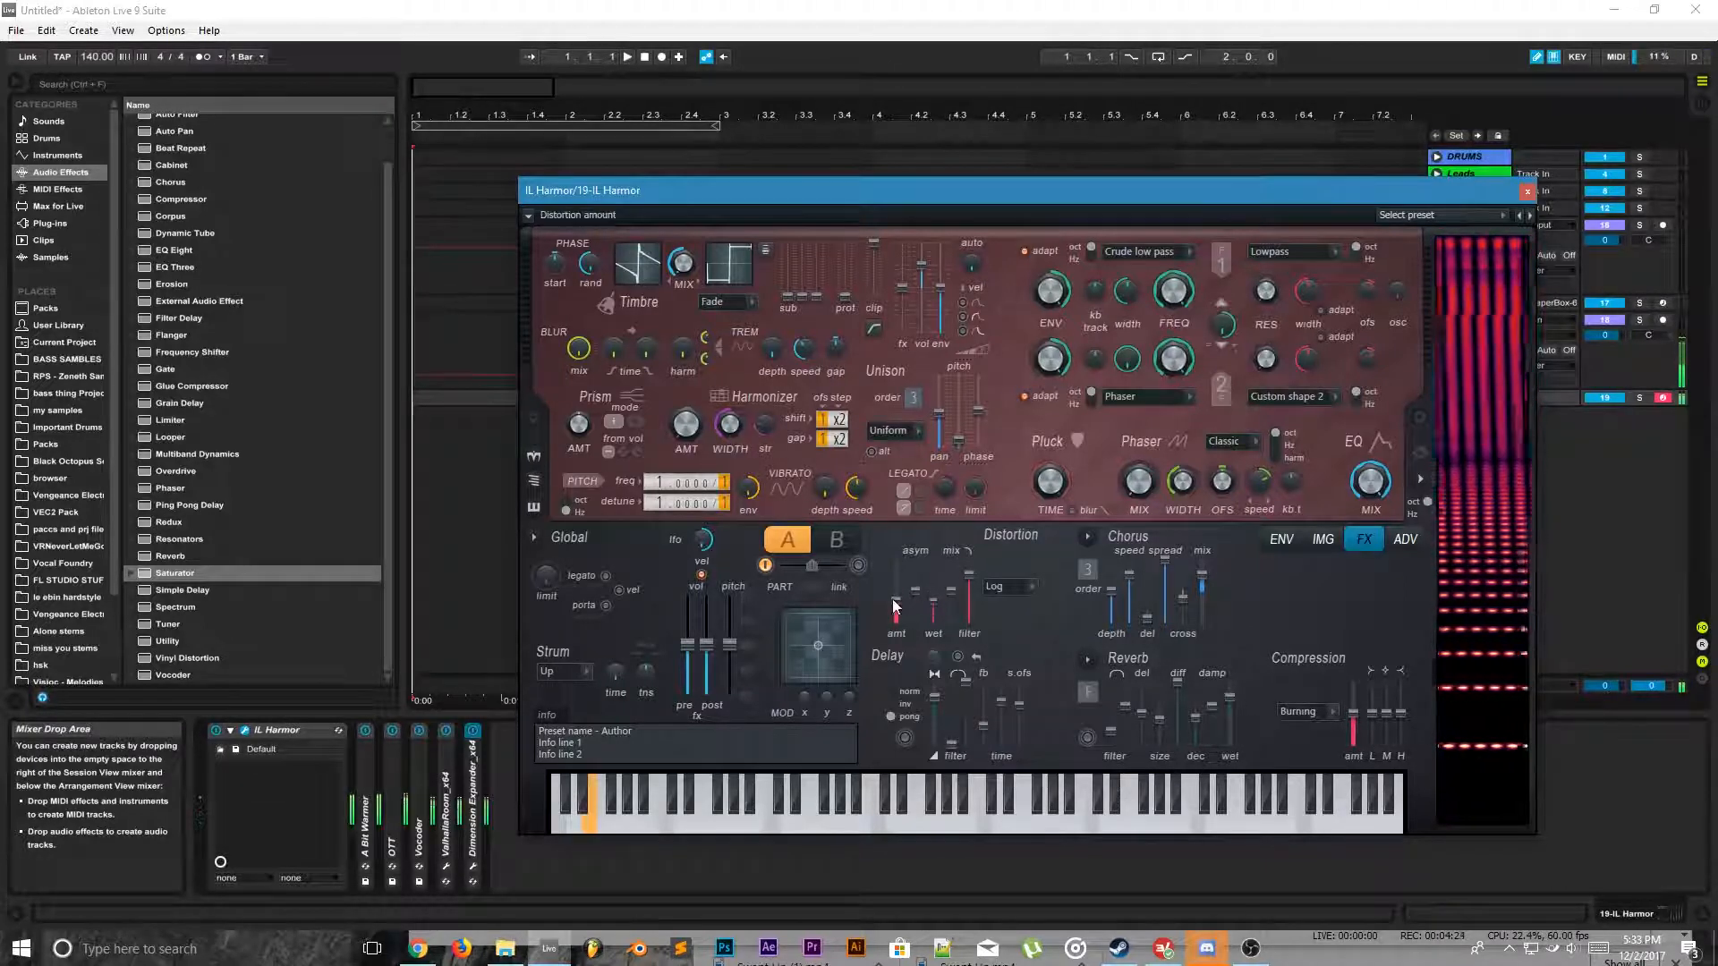
drag(934, 605, 934, 560)
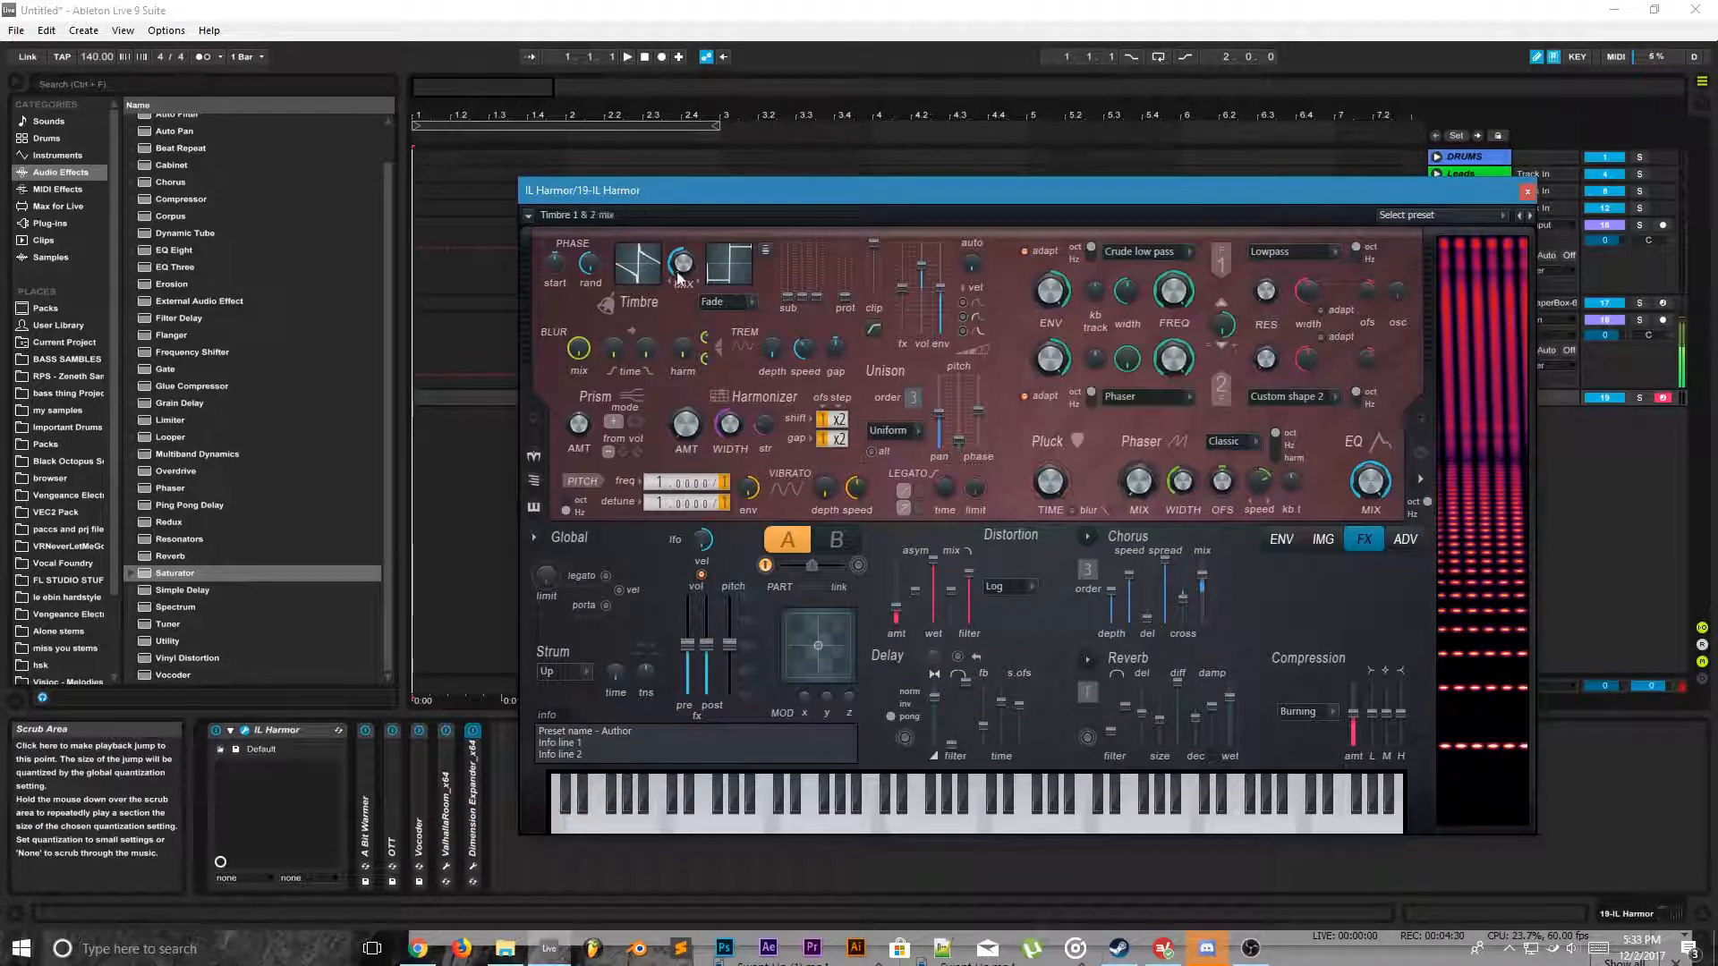
Step: Raise the phase randomness of the Harmor patch and close the plug-in window
drag(590, 264, 591, 201)
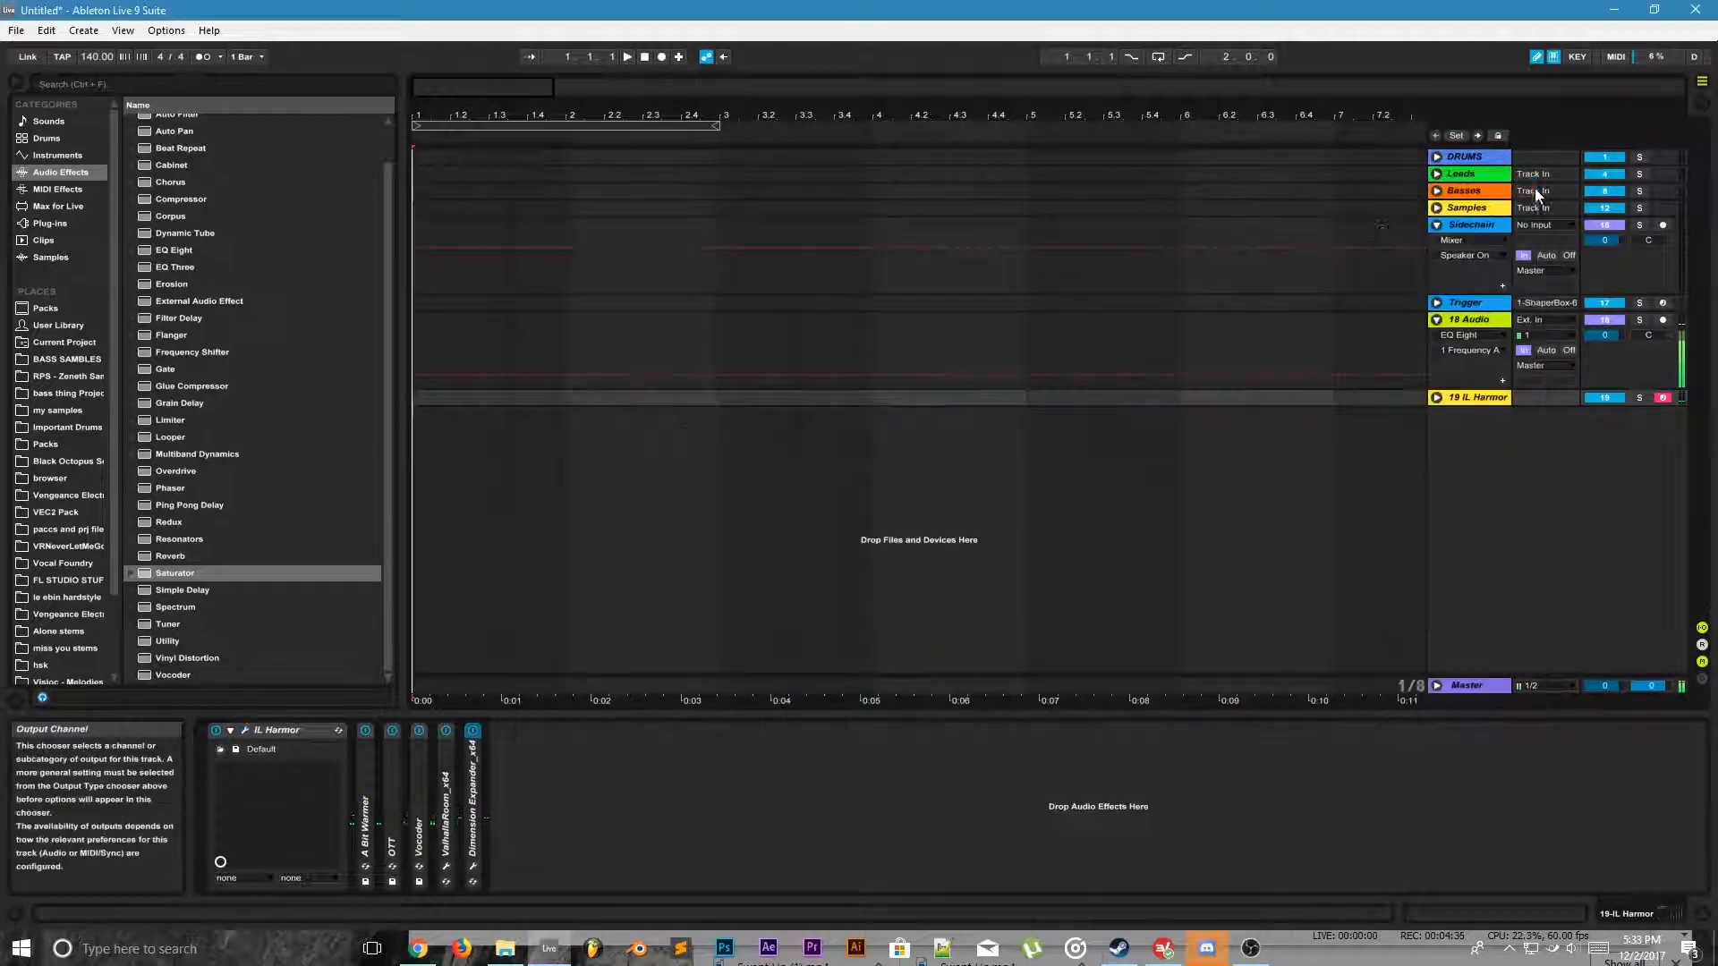
click(1527, 191)
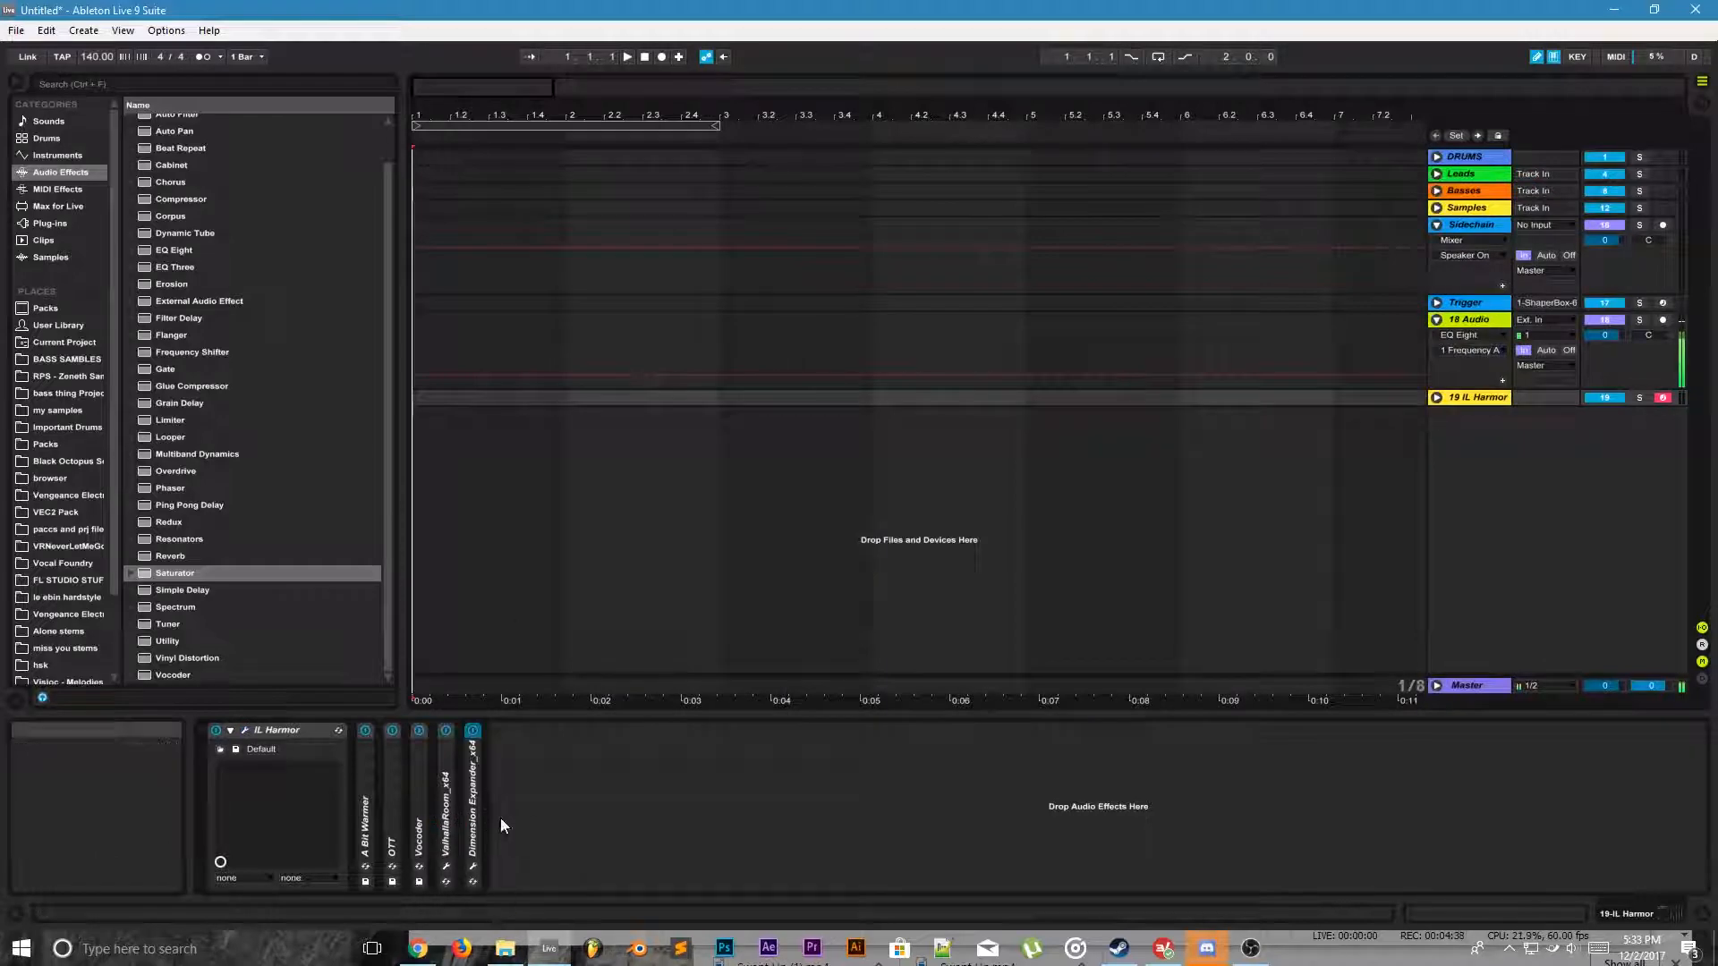
Step: Group IL Harmor and its five effects into an Instrument Rack and show the rack's macro controls
shift+click(270, 730)
key(ctrl+g)
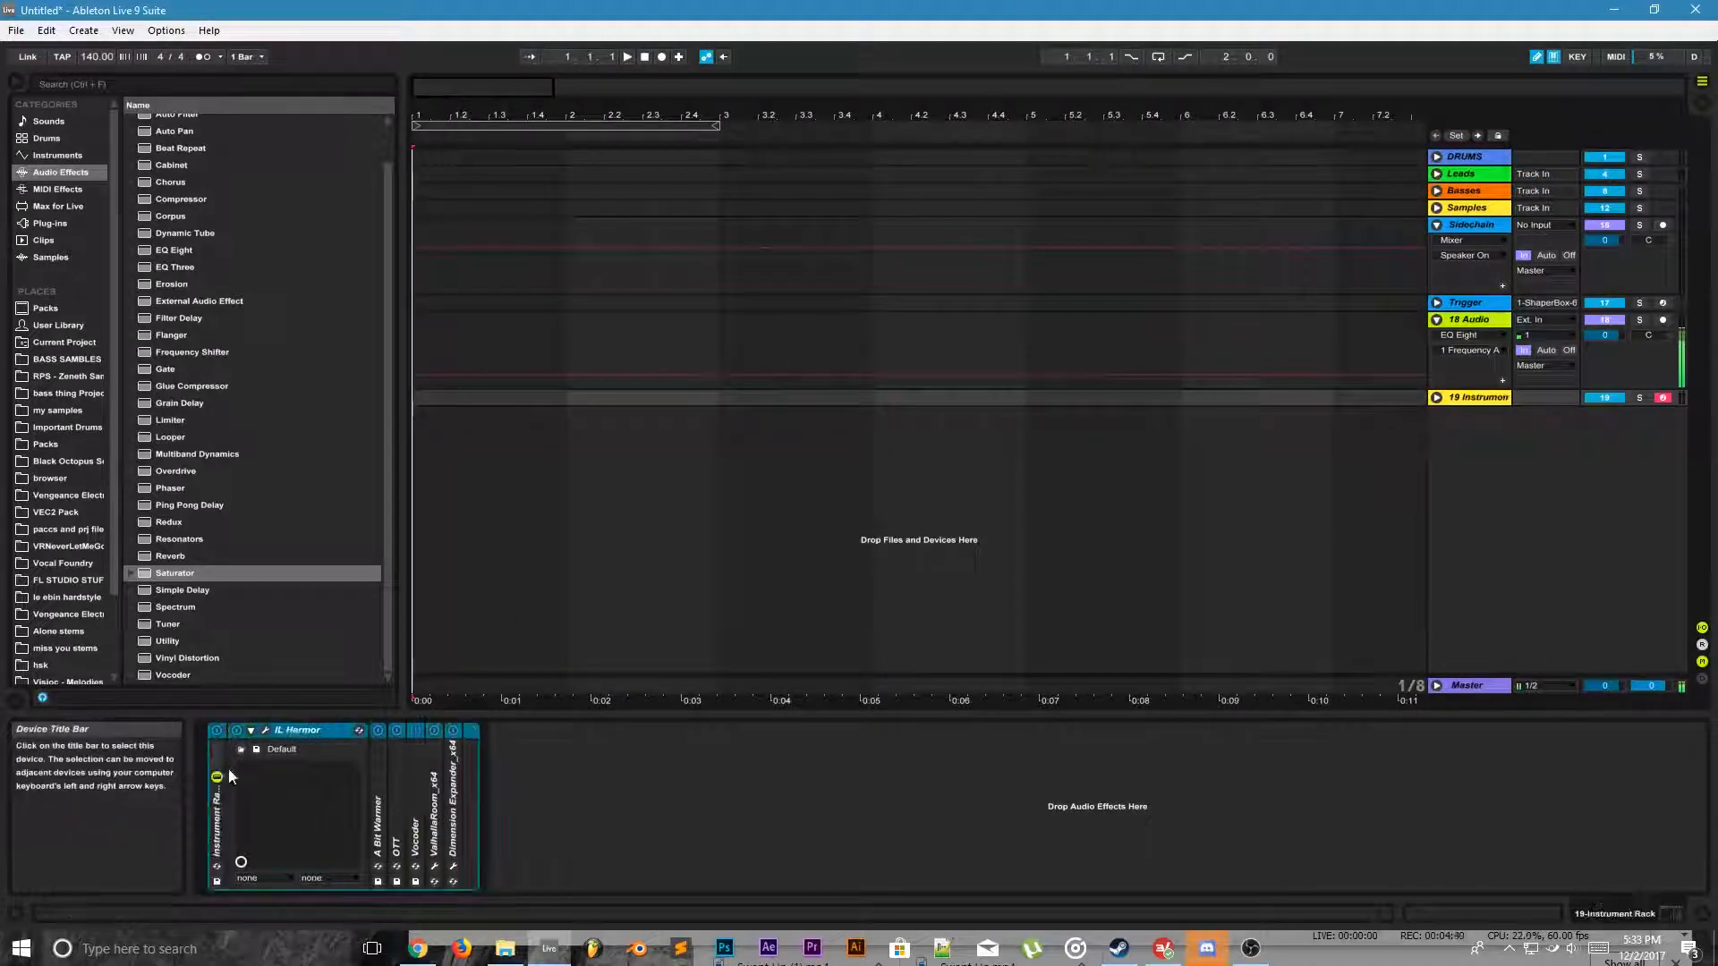
click(215, 758)
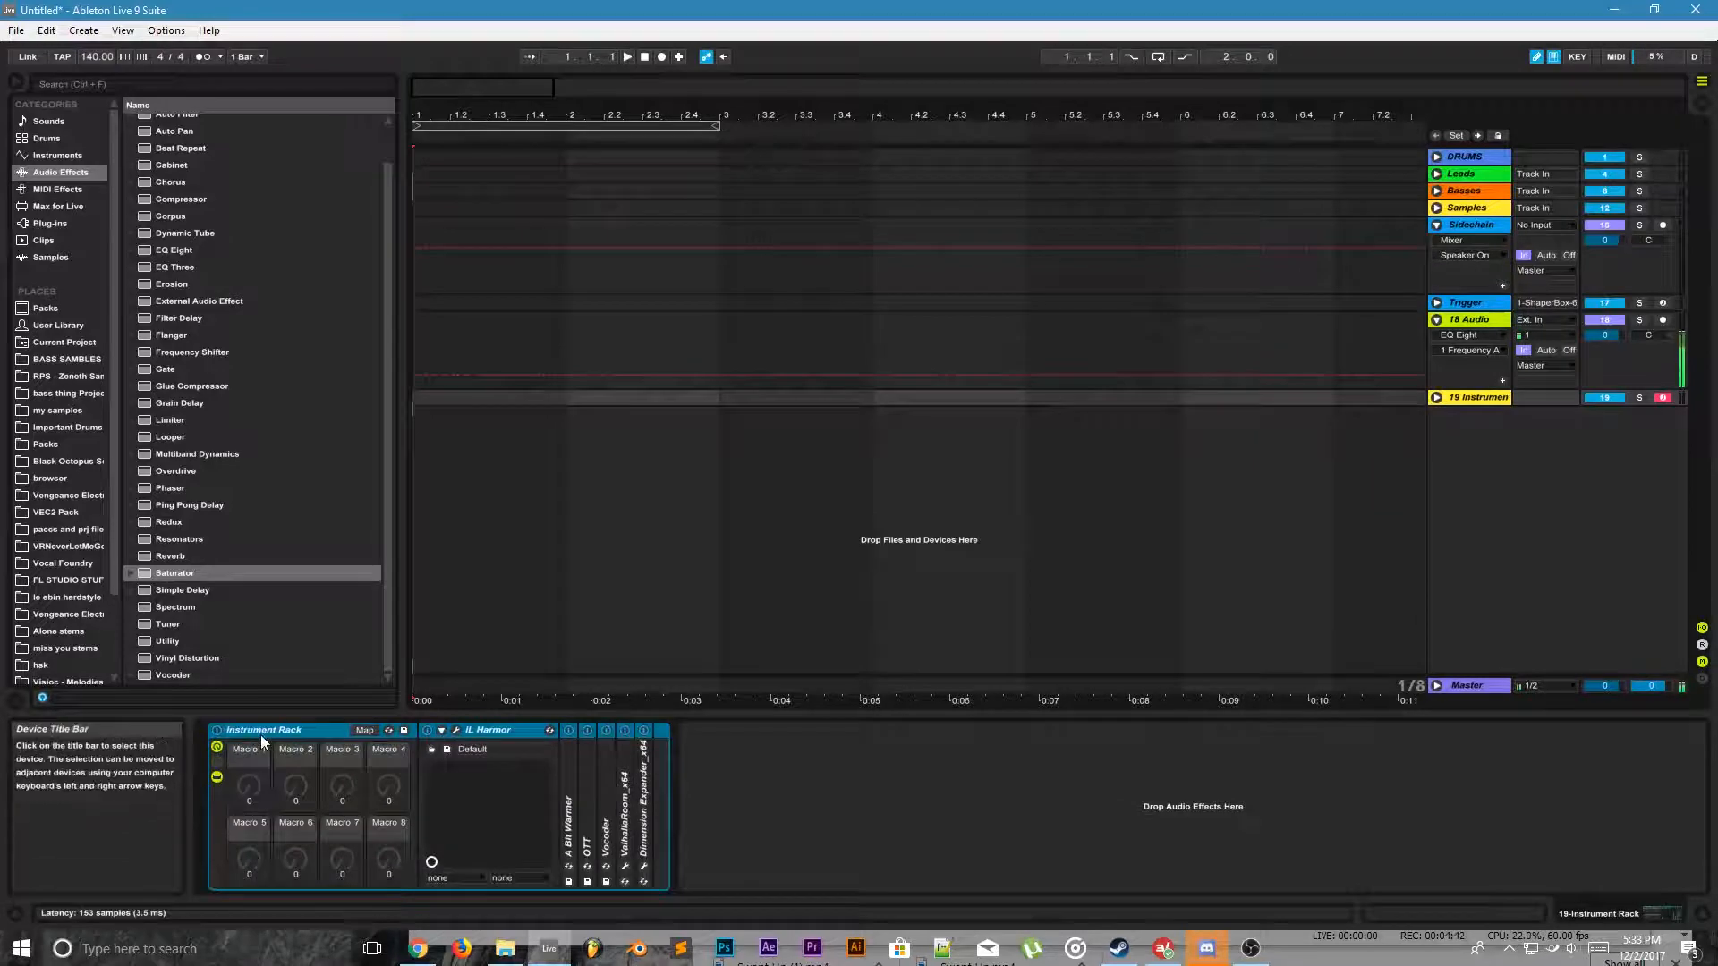
click(1250, 950)
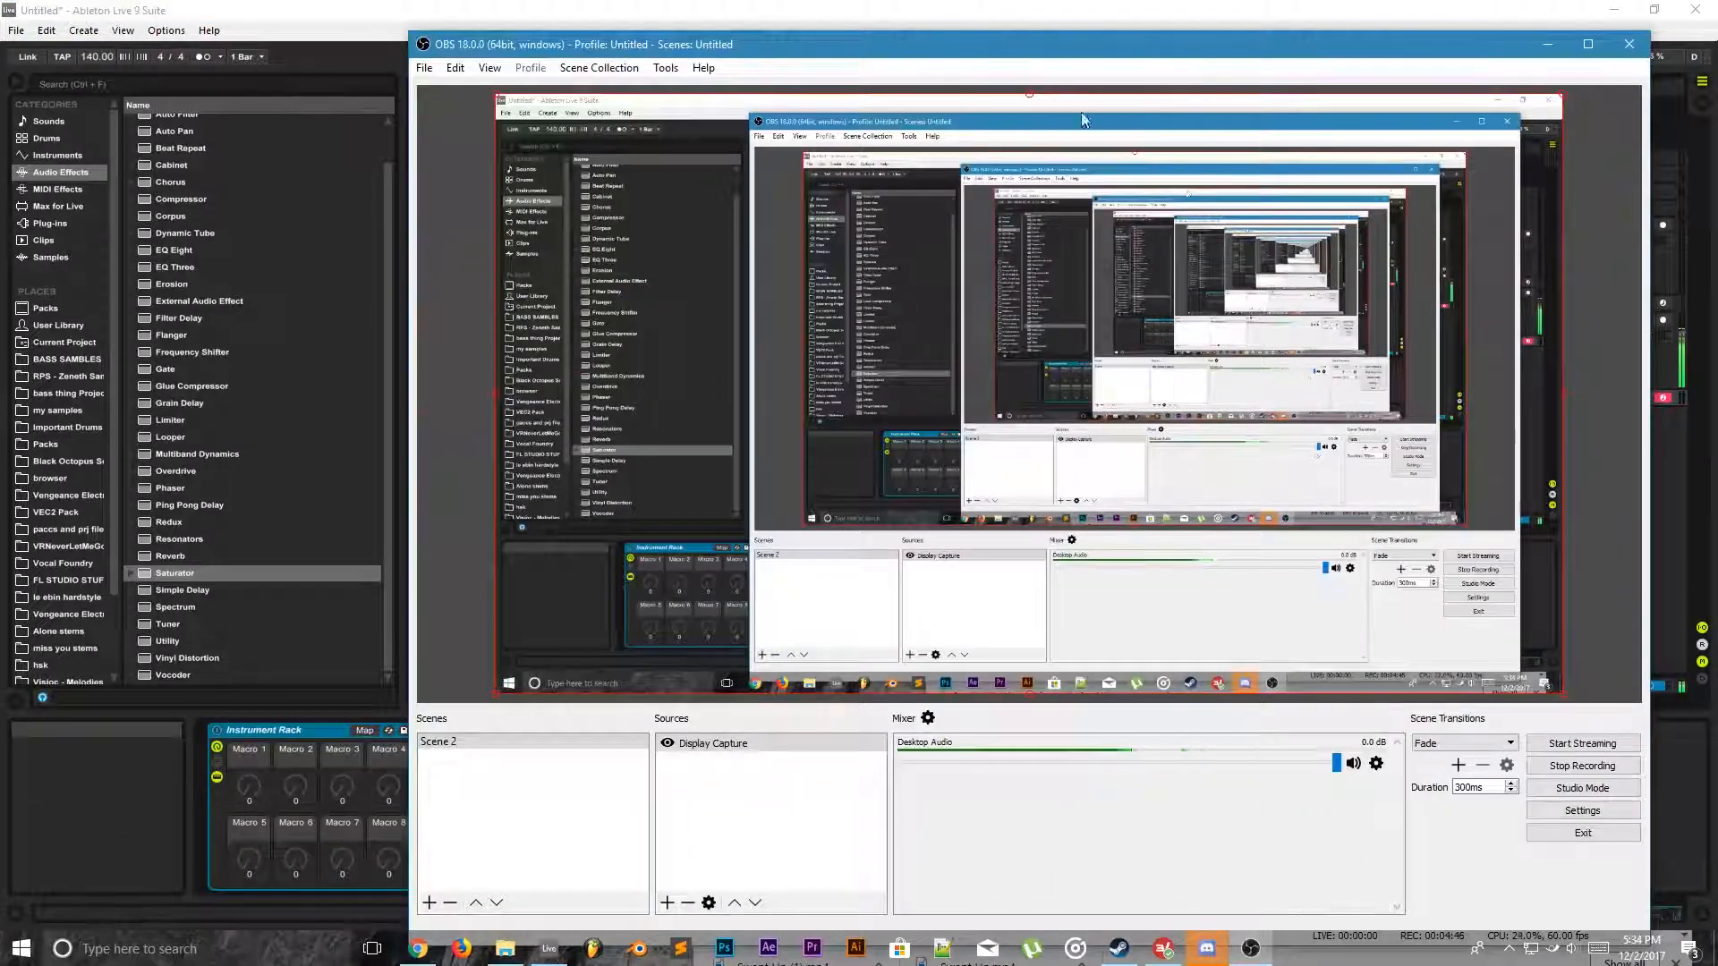
drag(1003, 52, 847, 94)
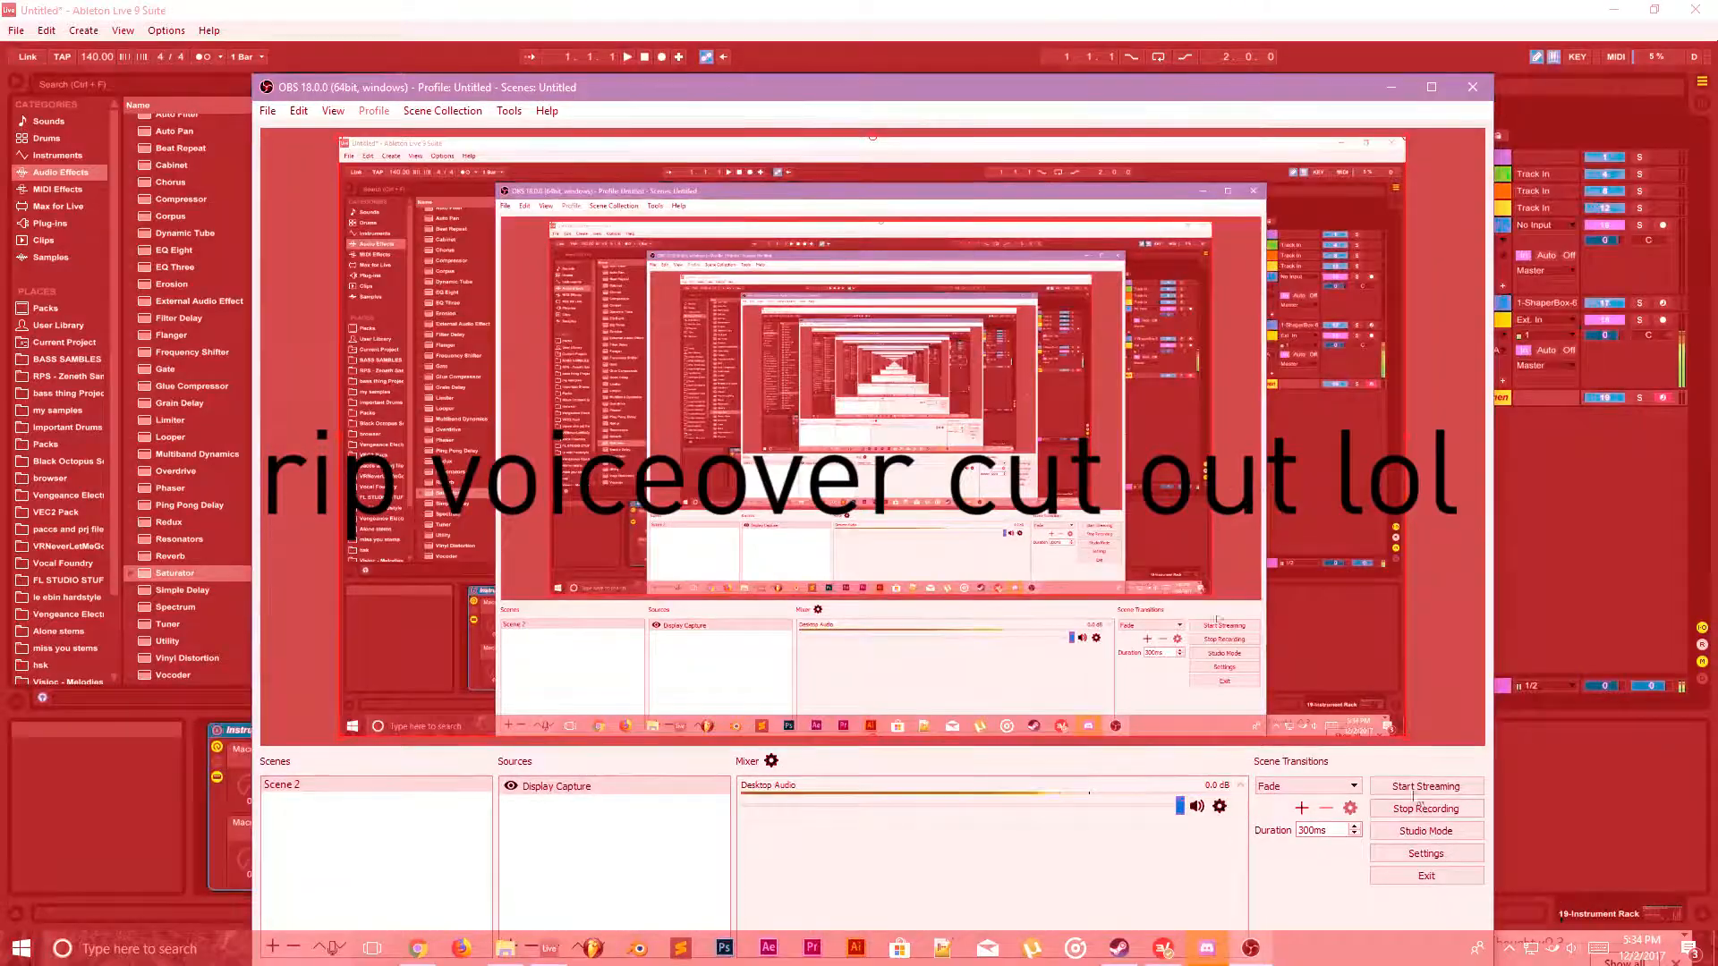